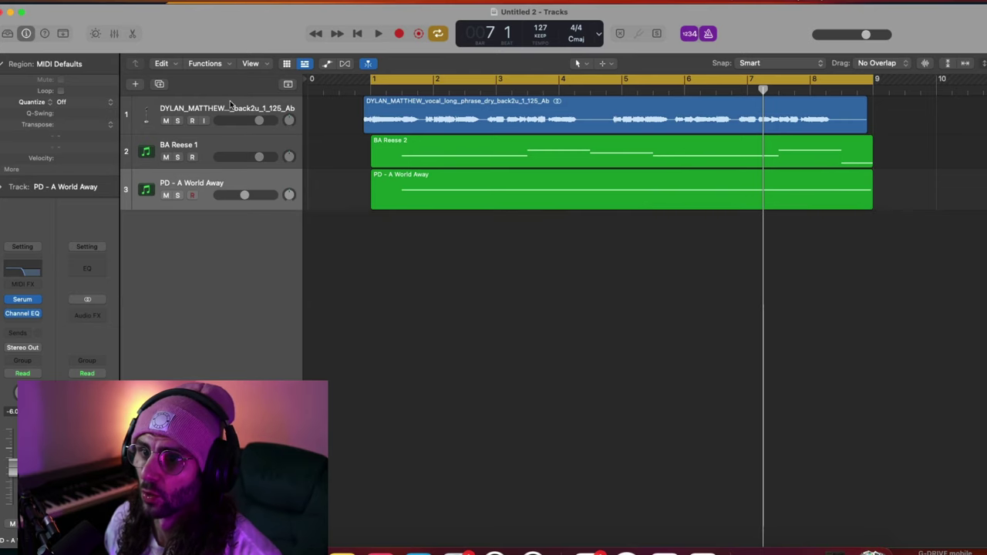
- Solo the vocal track and set the cycle range to span the whole vocal region, starting just before bar 1
{"action": "left_click", "coordinate": [231, 108]}
{"action": "left_click", "coordinate": [179, 121]}
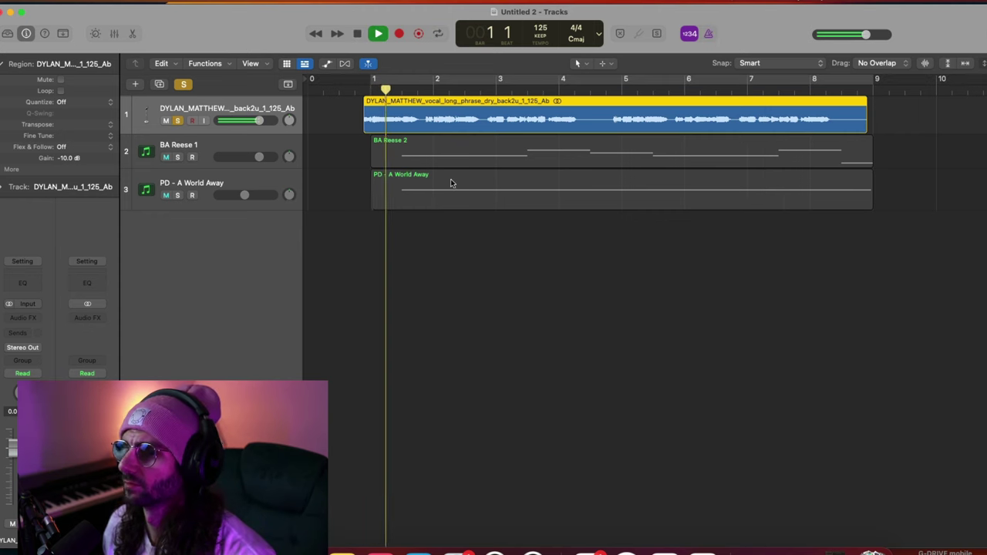
{"action": "left_click_drag", "start_coordinate": [356, 82], "coordinate": [871, 114]}
{"action": "left_click_drag", "start_coordinate": [372, 78], "coordinate": [353, 78]}
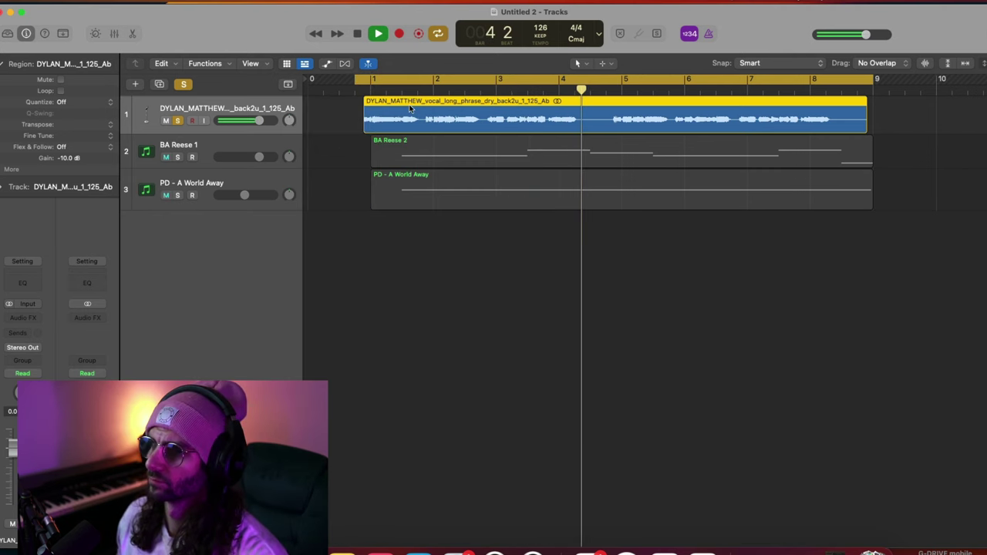
- Insert the Vocal Transformer effect on the vocal track
{"action": "left_click", "coordinate": [26, 318]}
{"action": "type", "text": "pitch"}
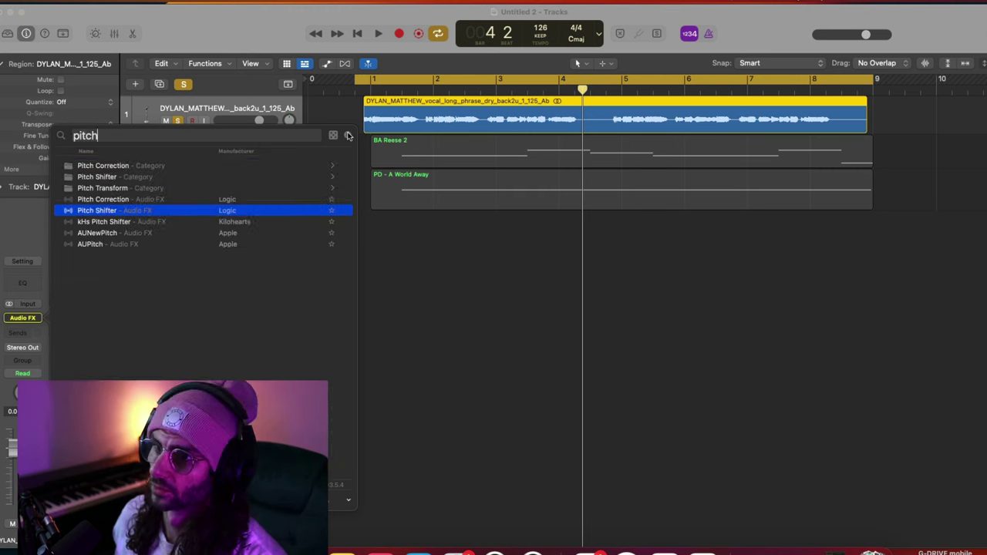
{"action": "key", "text": "BackSpace"}
{"action": "key", "text": "BackSpace"}
{"action": "key", "text": "BackSpace"}
{"action": "key", "text": "BackSpace"}
{"action": "key", "text": "BackSpace"}
{"action": "type", "text": "vocal"}
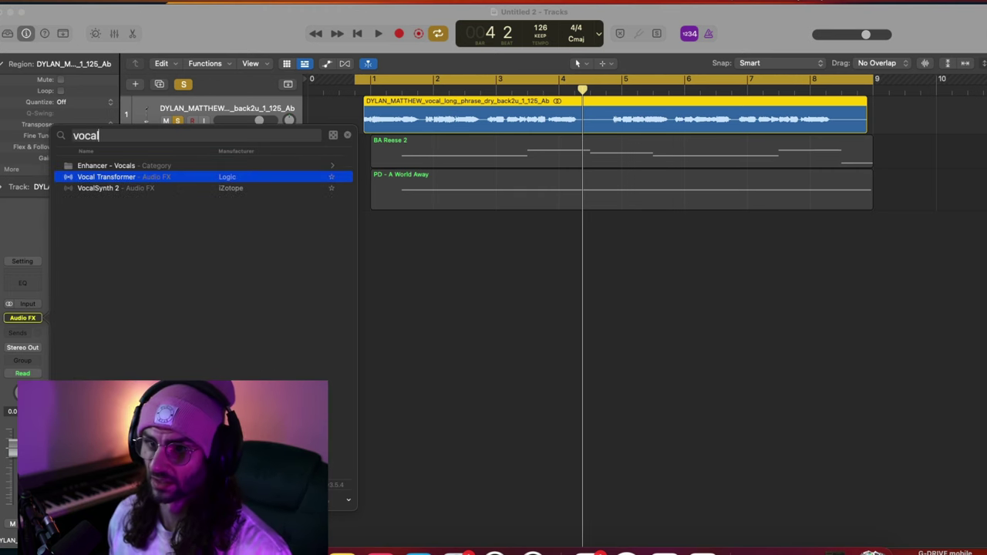
{"action": "key", "text": "Return"}
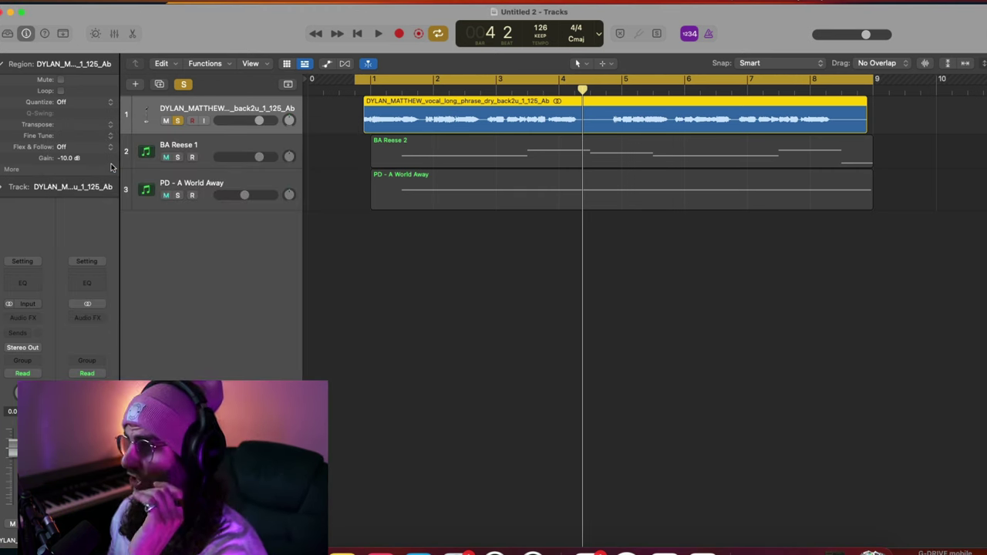
{"action": "left_click_drag", "start_coordinate": [441, 153], "coordinate": [573, 157]}
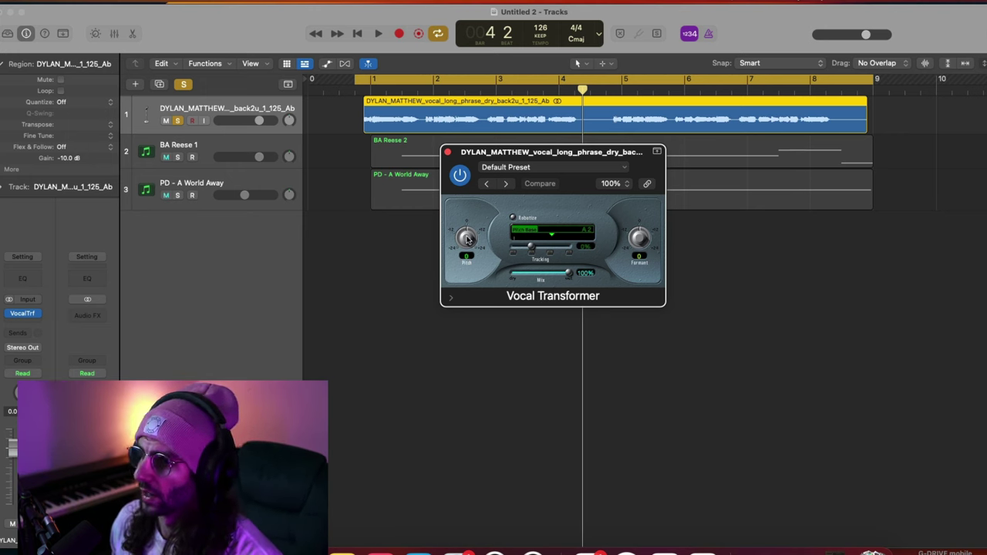
- Raise the Vocal Transformer's pitch to +12 and audition the soloed vocal
{"action": "left_click_drag", "start_coordinate": [467, 240], "coordinate": [467, 223]}
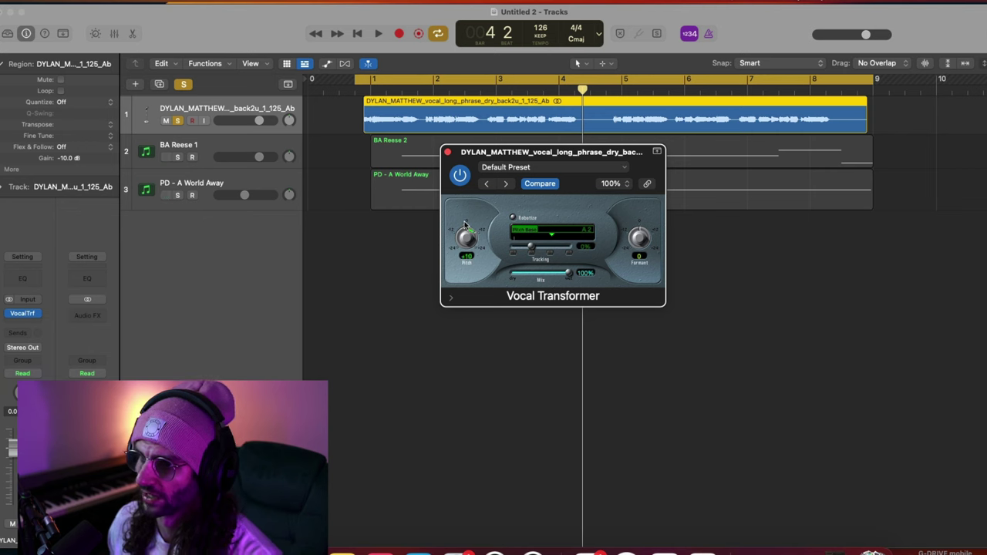
{"action": "left_click_drag", "start_coordinate": [464, 223], "coordinate": [464, 221]}
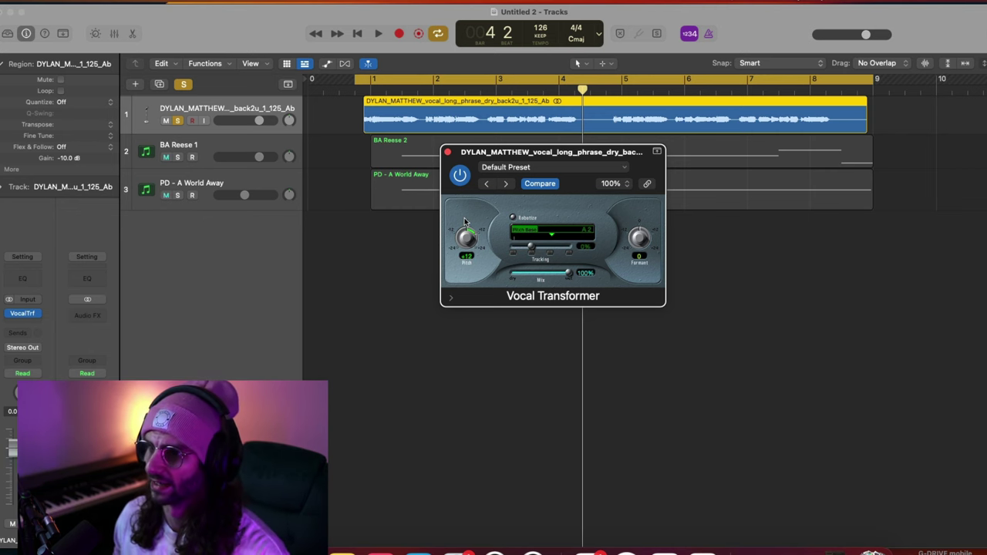
{"action": "left_click", "coordinate": [467, 239], "text": "alt"}
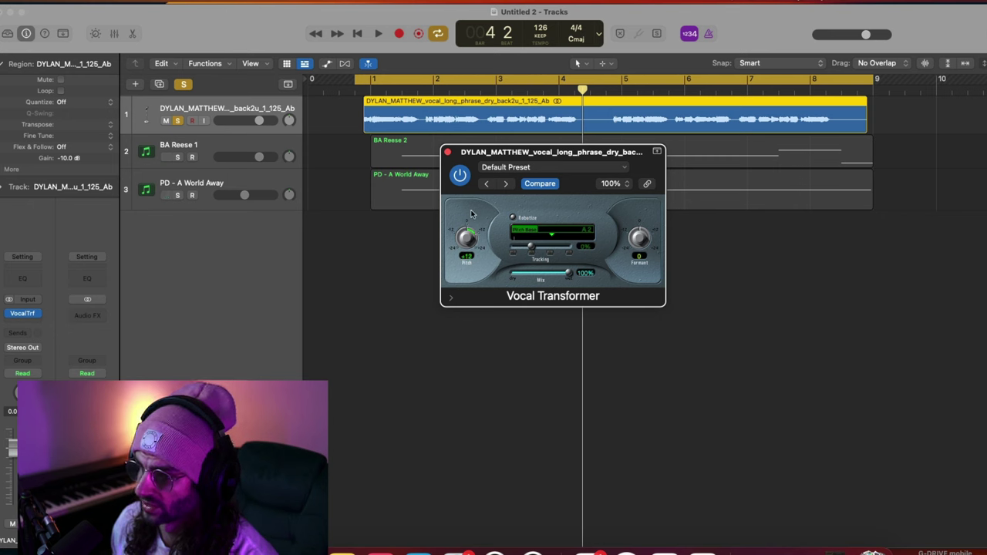
{"action": "key", "text": "space"}
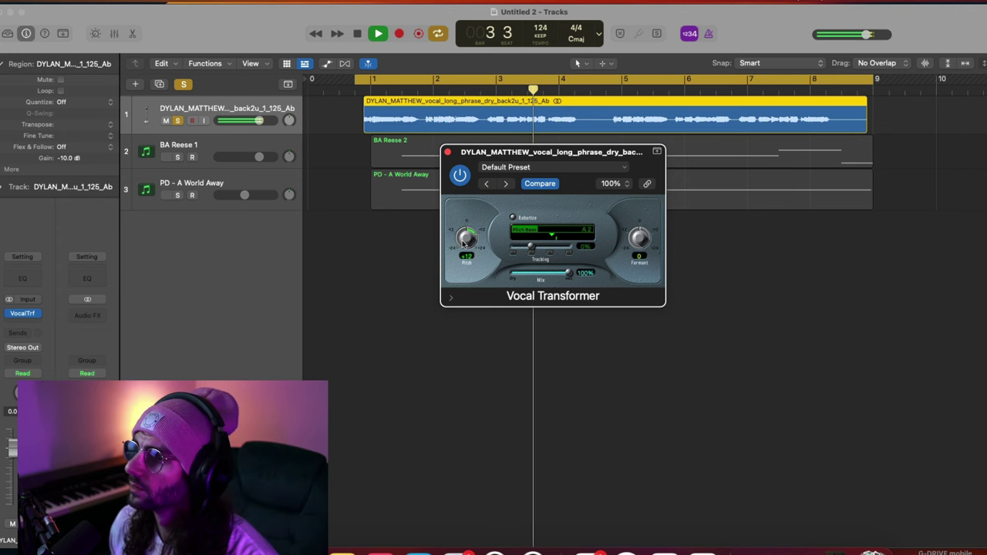
- Lower the Vocal Transformer's pitch to -12 and to -24, auditioning the vocal at each setting
{"action": "key", "text": "space"}
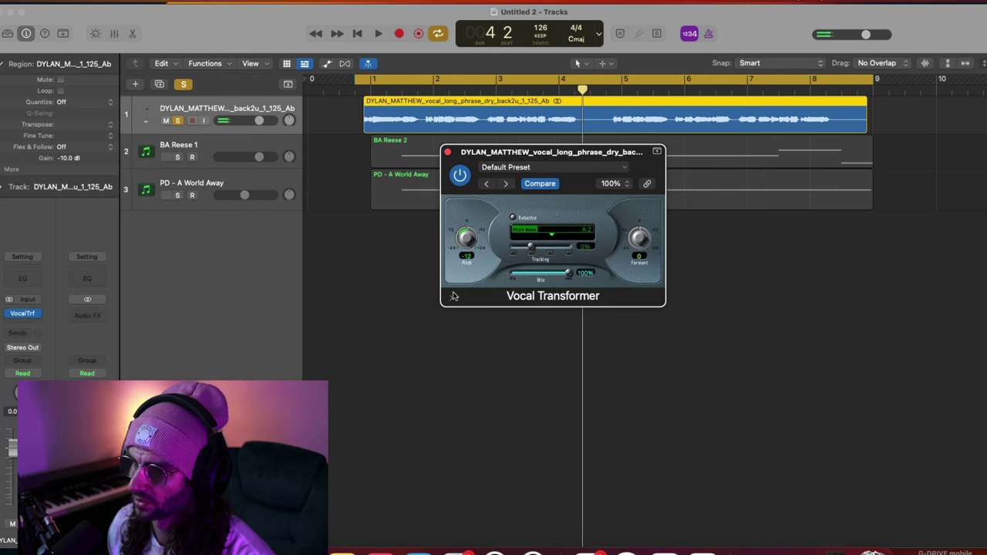
{"action": "key", "text": "space"}
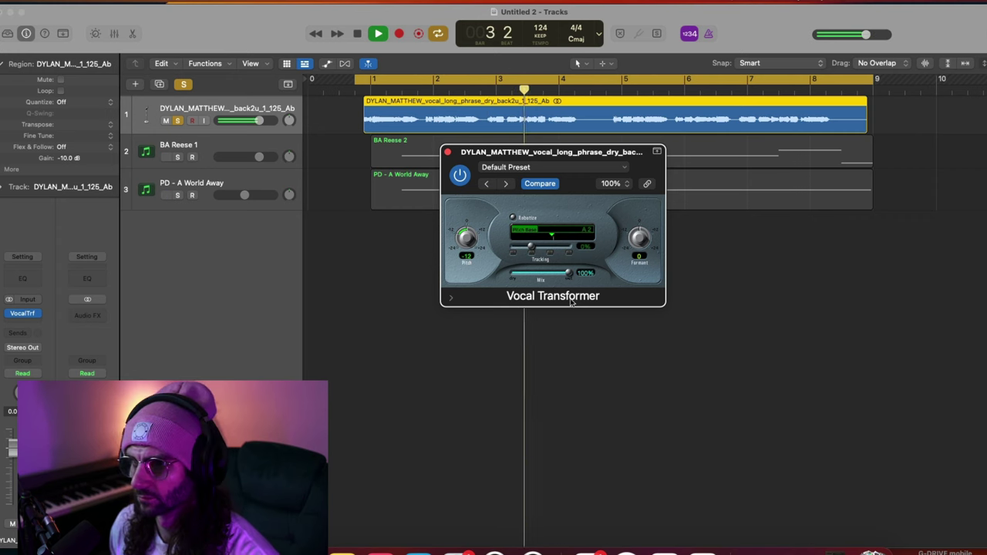
{"action": "key", "text": "space"}
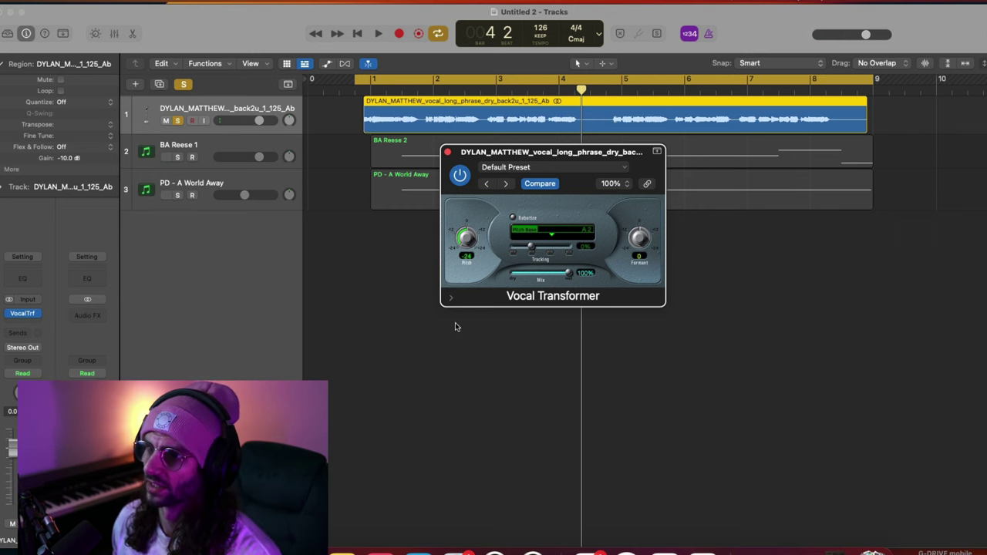
{"action": "key", "text": "space"}
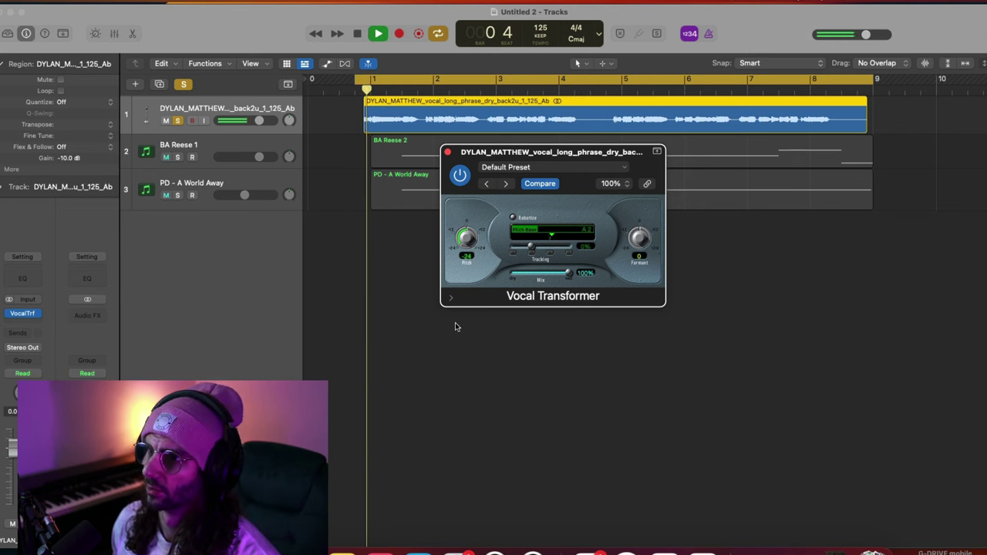
- Reset the pitch to 0 and audition the vocal with the formant at -12 and at +12
{"action": "left_click", "coordinate": [465, 238], "text": "alt"}
{"action": "key", "text": "space"}
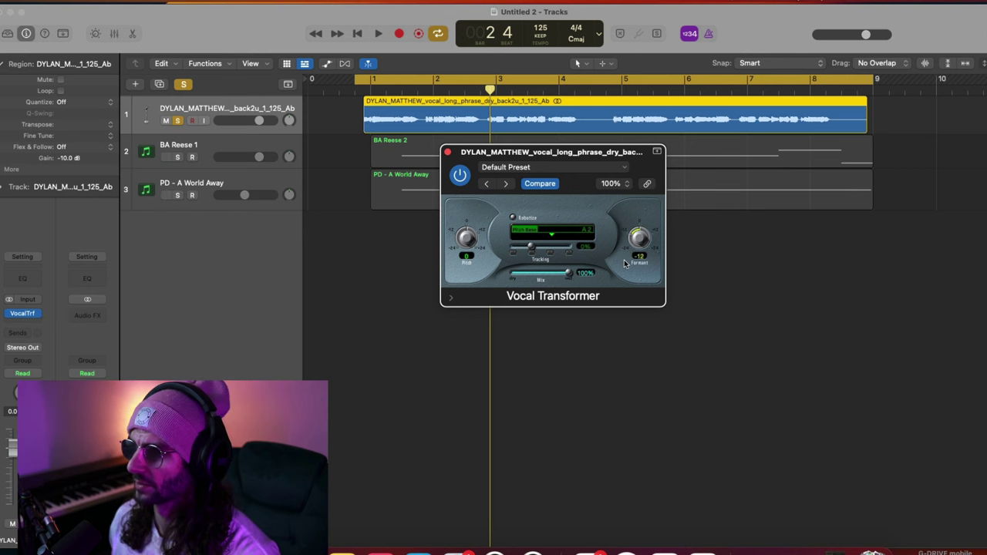
{"action": "key", "text": "space"}
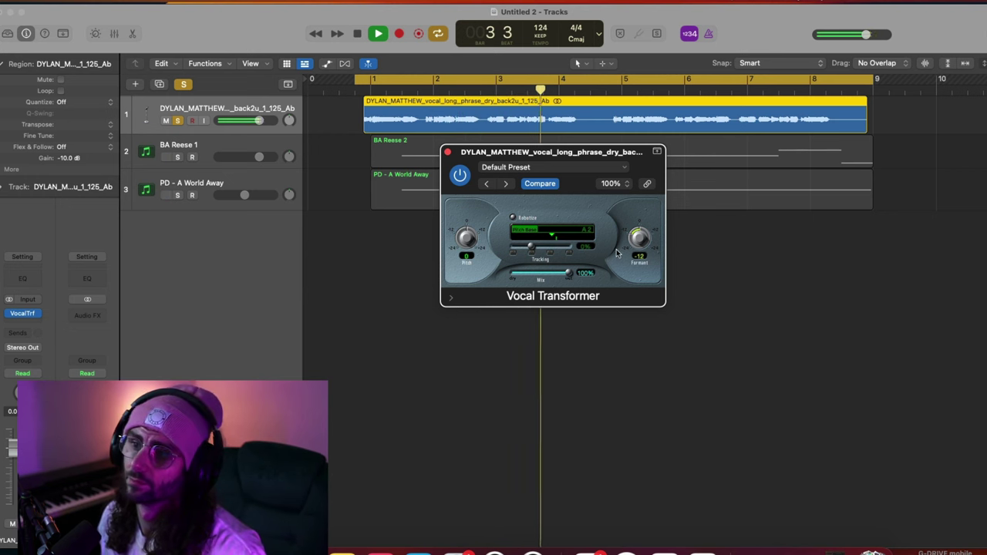
{"action": "key", "text": "space"}
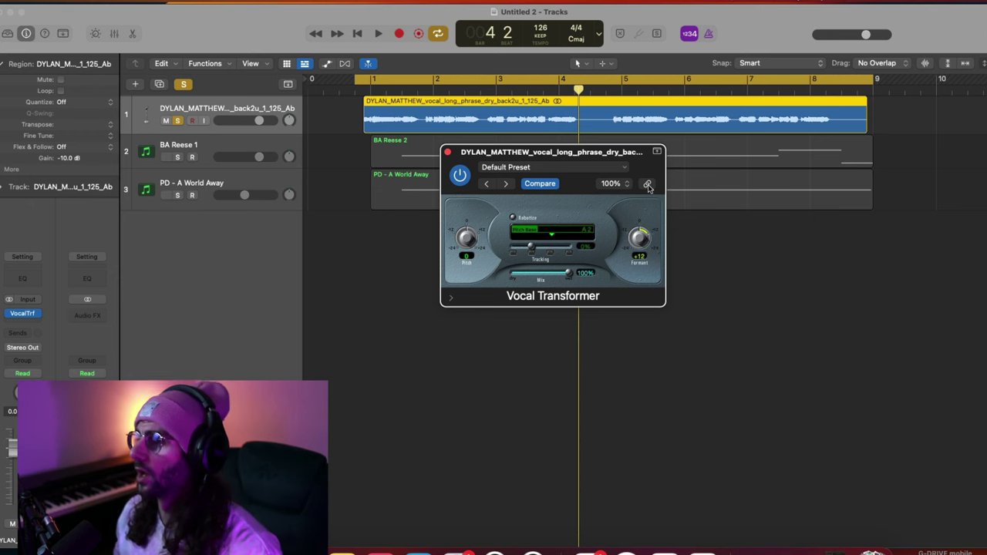
{"action": "key", "text": "space"}
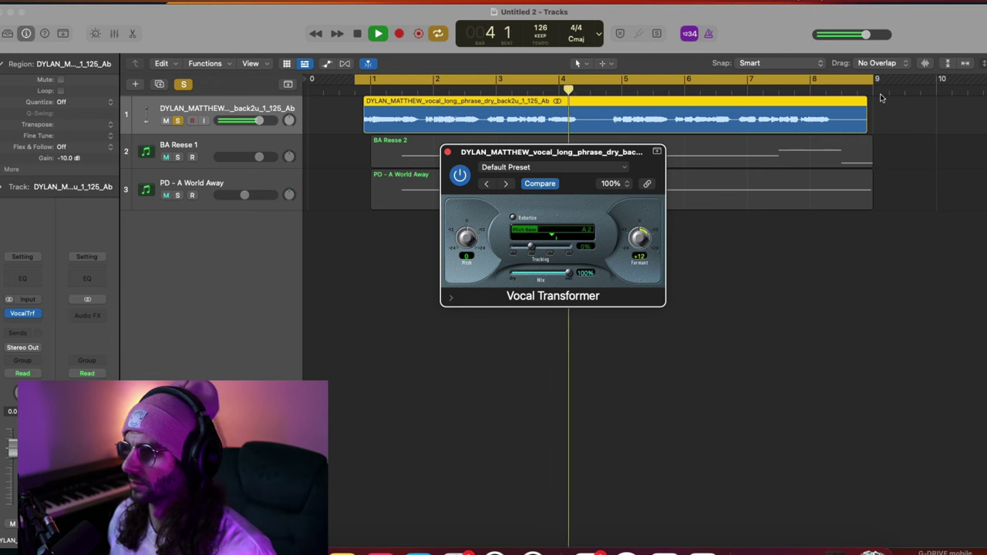
- Set both the pitch and the formant to -12 and audition the vocal
{"action": "key", "text": "space"}
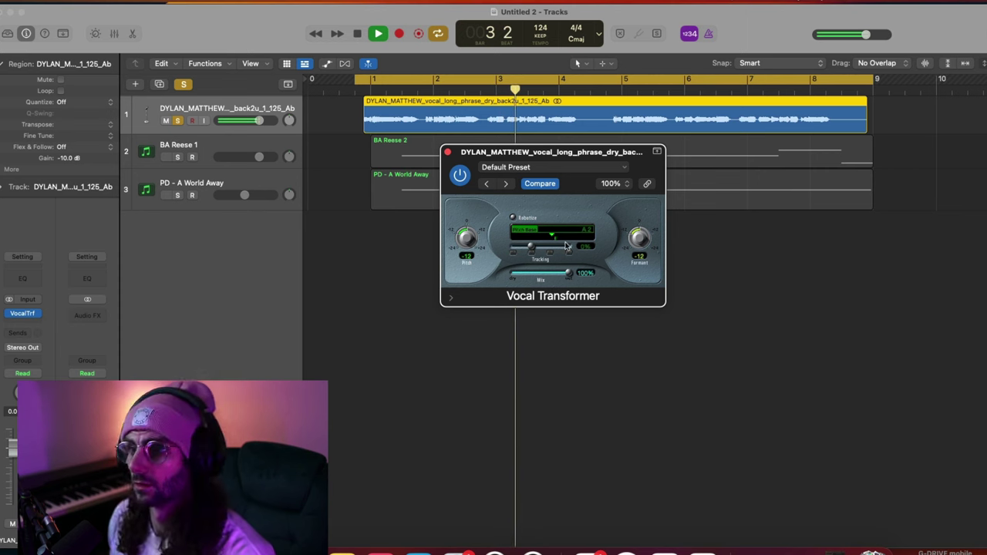
{"action": "key", "text": "space"}
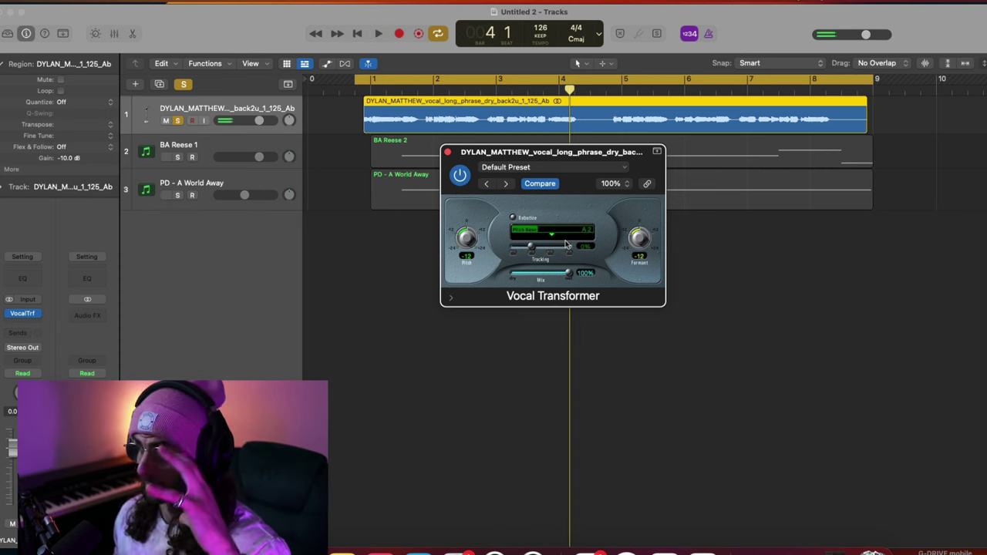
- Duplicate the vocal track with its Vocal Transformer settings and copy the vocal region onto the new track
{"action": "key", "text": "super+d"}
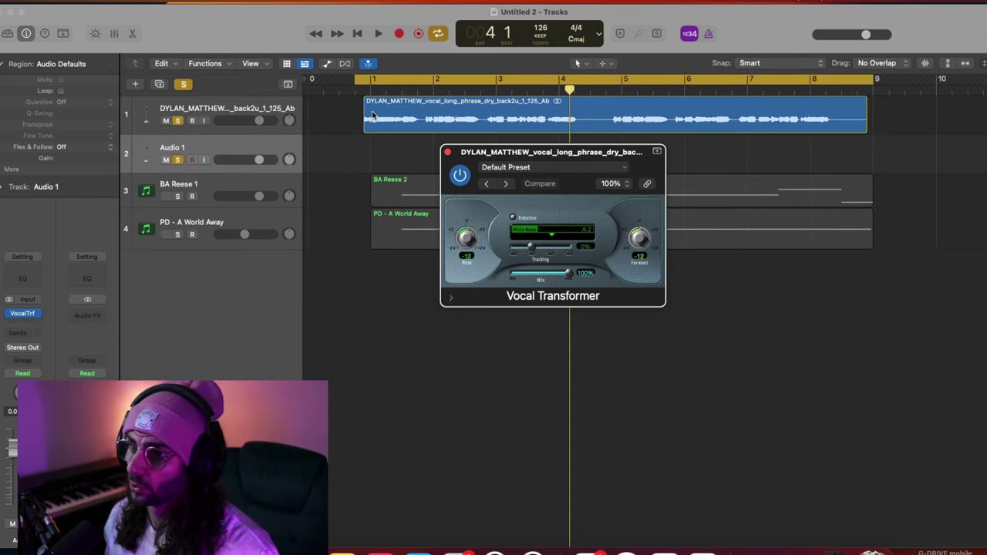
{"action": "left_click", "coordinate": [382, 112]}
{"action": "left_click_drag", "start_coordinate": [382, 113], "coordinate": [382, 144]}
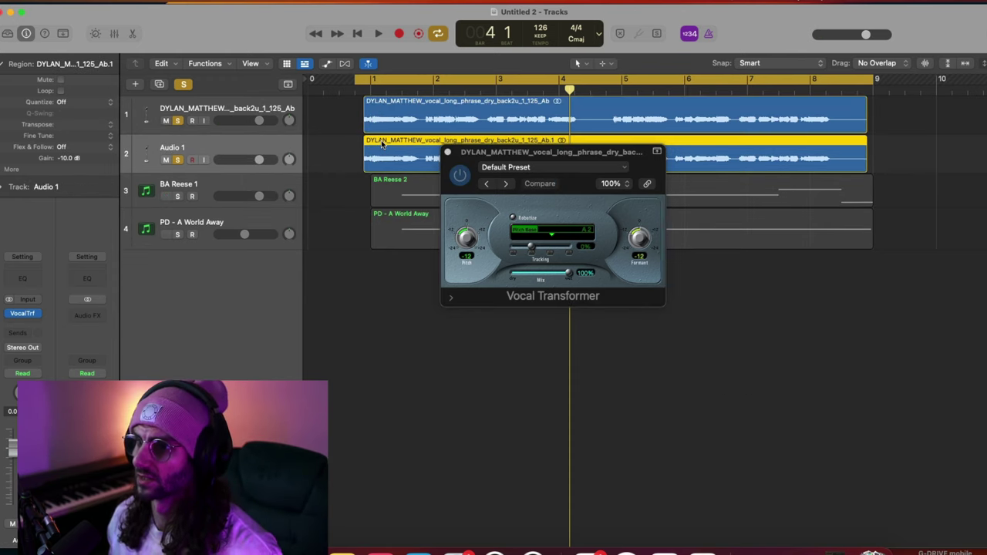
{"action": "left_click", "coordinate": [448, 152]}
{"action": "key", "text": "Up"}
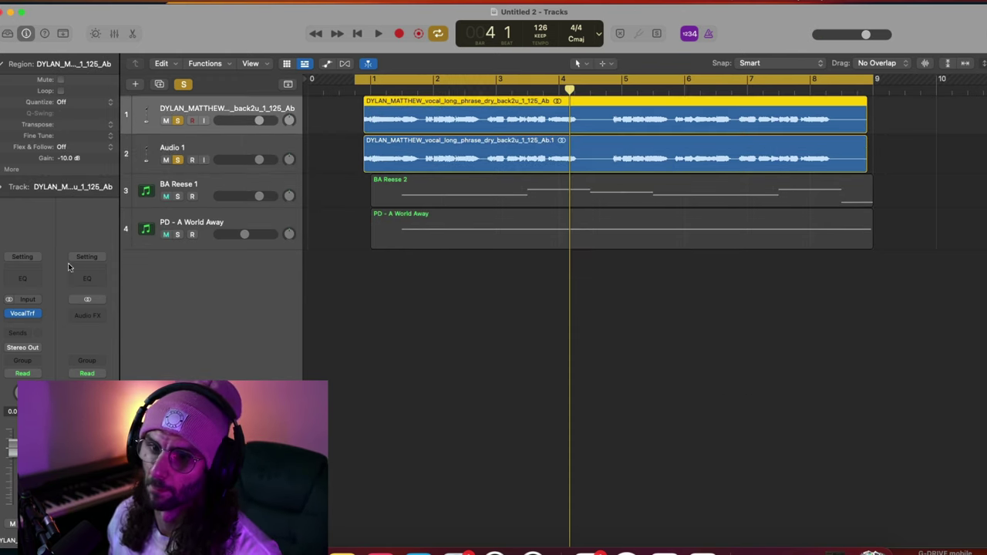
- Insert a Sample Delay after the Vocal Transformer on the Audio 1 track and set its unit to ms
{"action": "key", "text": "Down"}
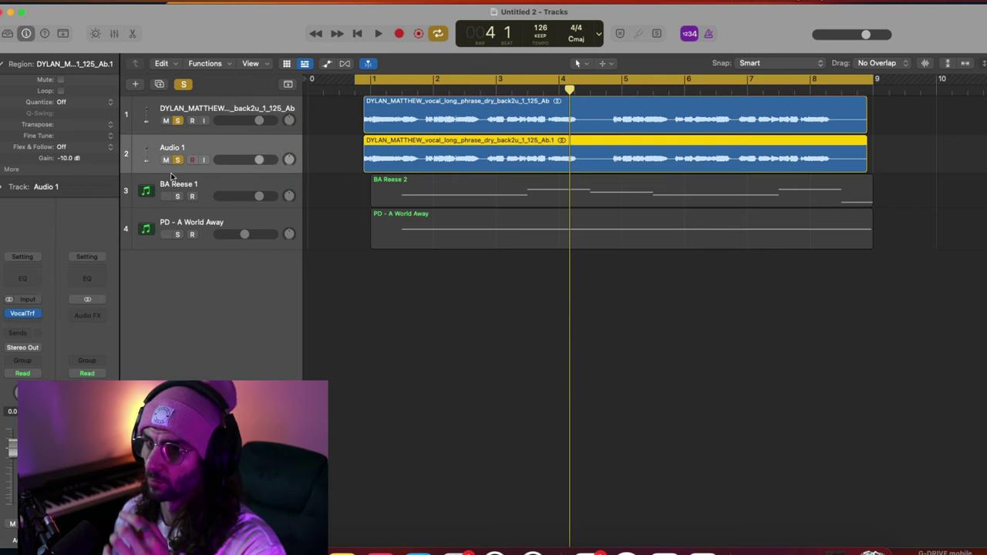
{"action": "left_click", "coordinate": [24, 323]}
{"action": "type", "text": "sample"}
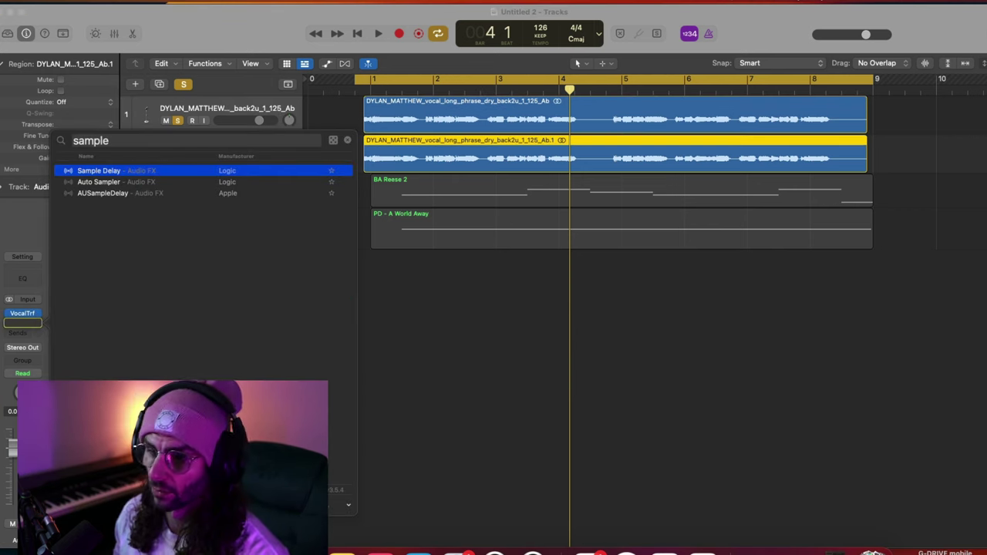
{"action": "key", "text": "Return"}
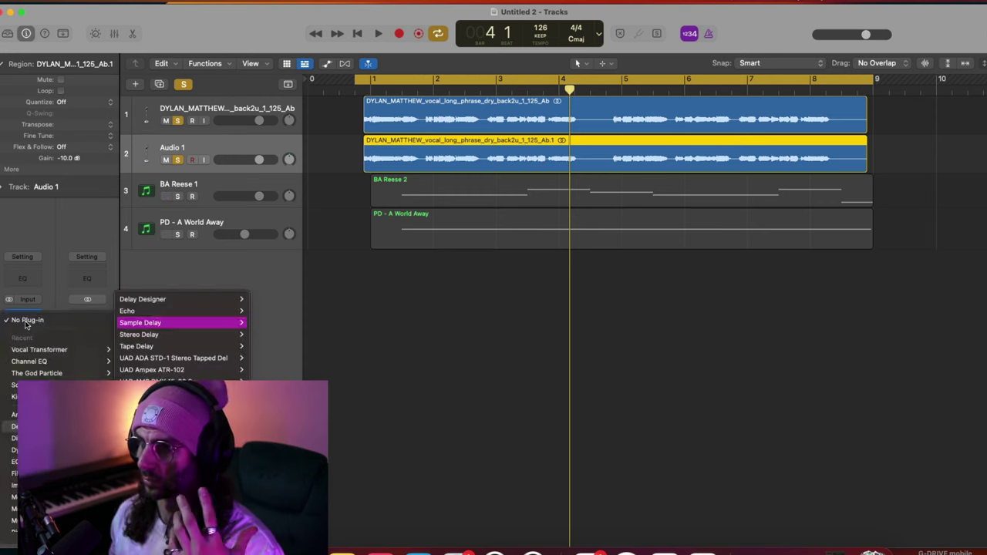
{"action": "left_click", "coordinate": [499, 223]}
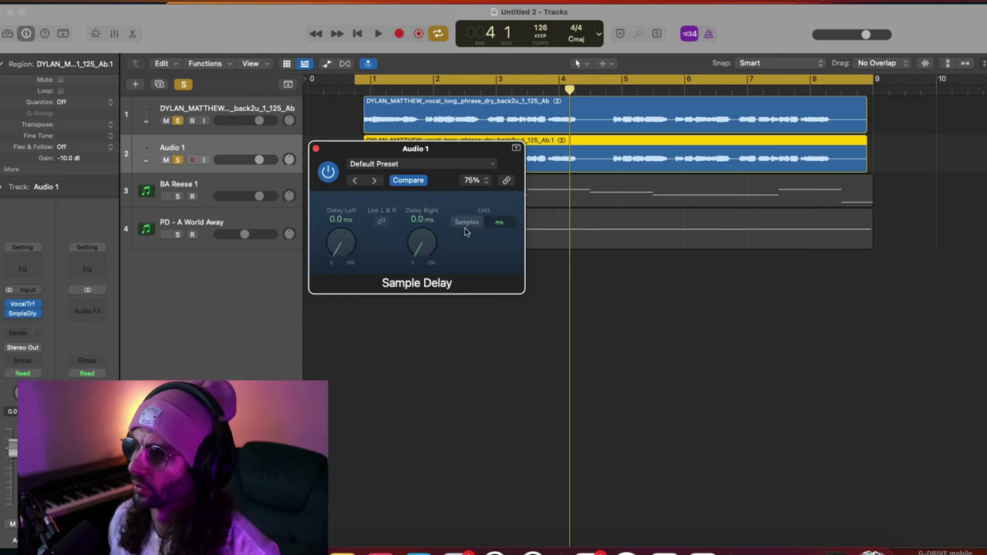
- Set the right delay to about 7.4 ms during playback and rename the Audio 1 track Low Ocatve
{"action": "key", "text": "space"}
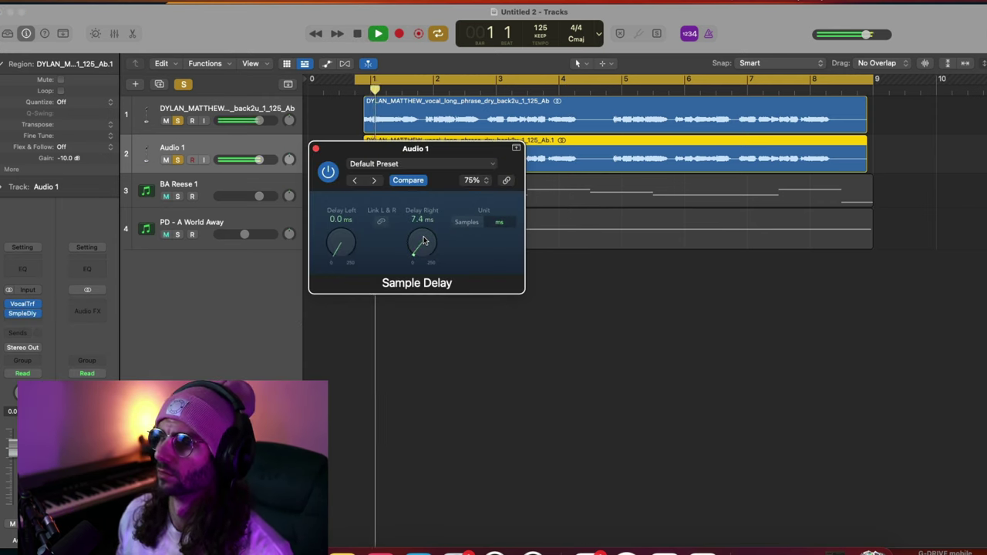
{"action": "left_click", "coordinate": [316, 150]}
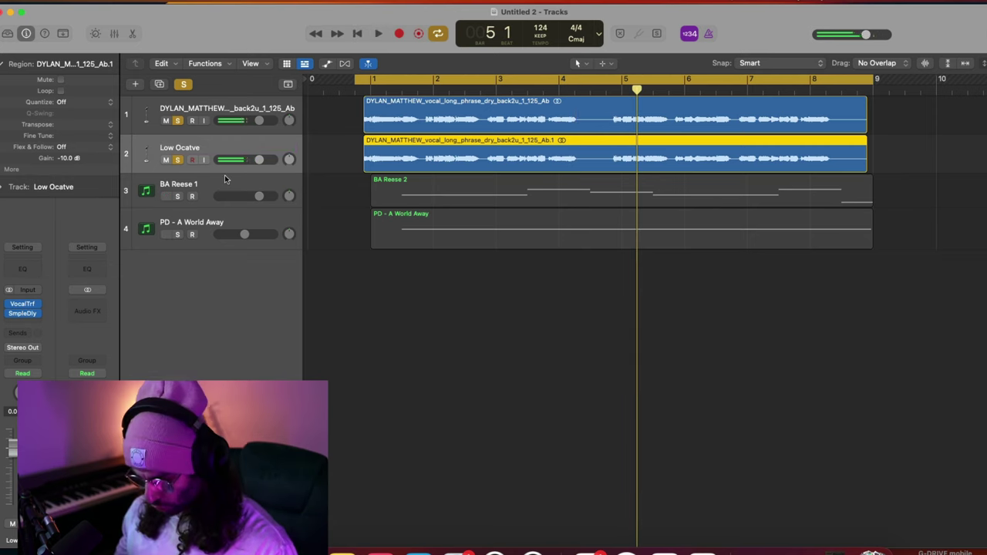
- Duplicate the Low Ocatve track with its effects and copy its vocal region onto the new track
{"action": "key", "text": "super+d"}
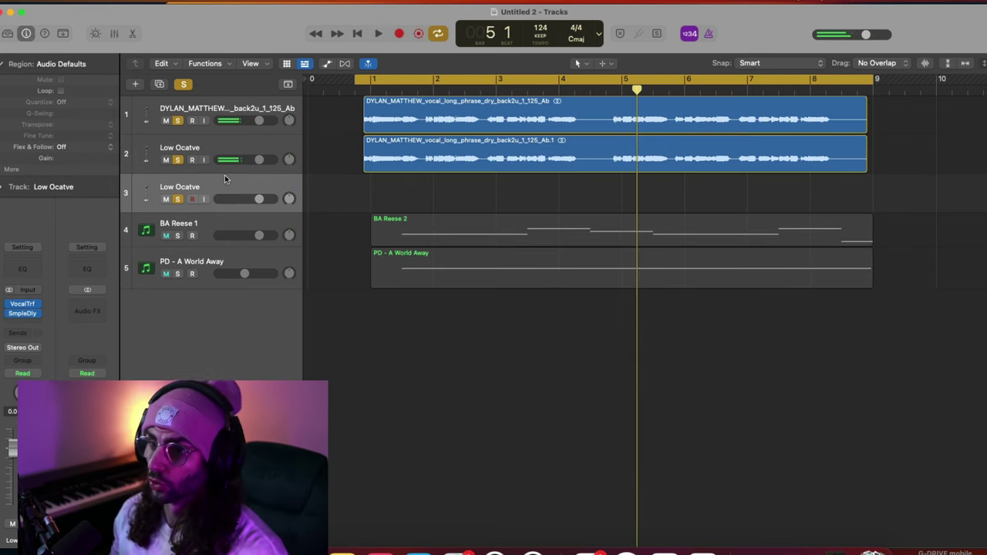
{"action": "left_click", "coordinate": [403, 154]}
{"action": "left_click_drag", "start_coordinate": [402, 154], "coordinate": [401, 188]}
- Reset the new track's Sample Delay to 0.0 ms on the right and rename the track Hi Ocatve
{"action": "left_click", "coordinate": [22, 312]}
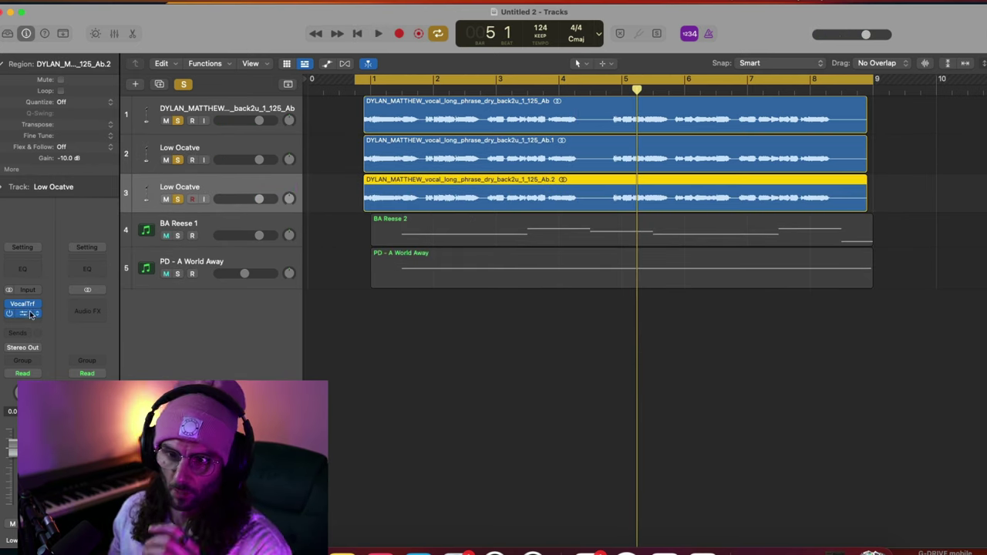
{"action": "left_click", "coordinate": [426, 248], "text": "alt"}
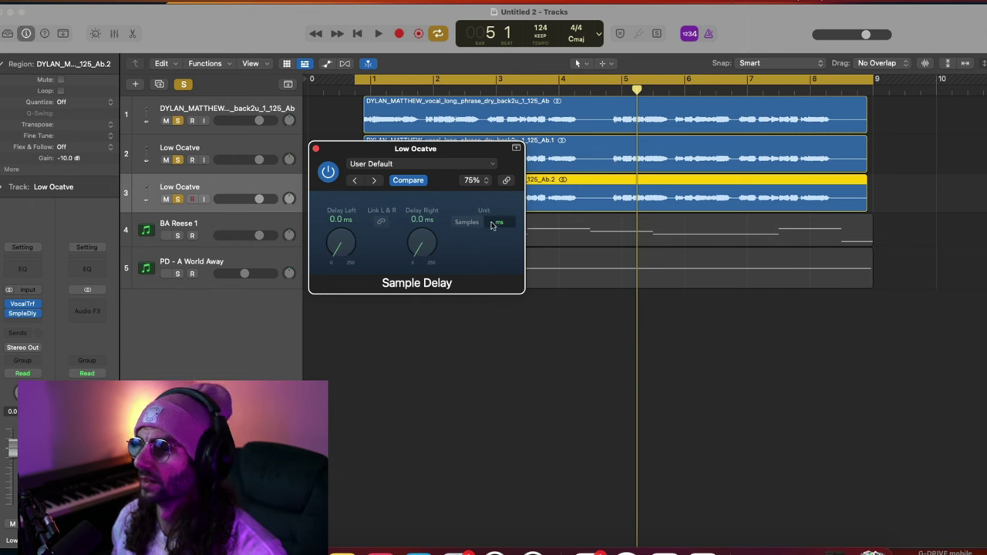
{"action": "left_click", "coordinate": [316, 148]}
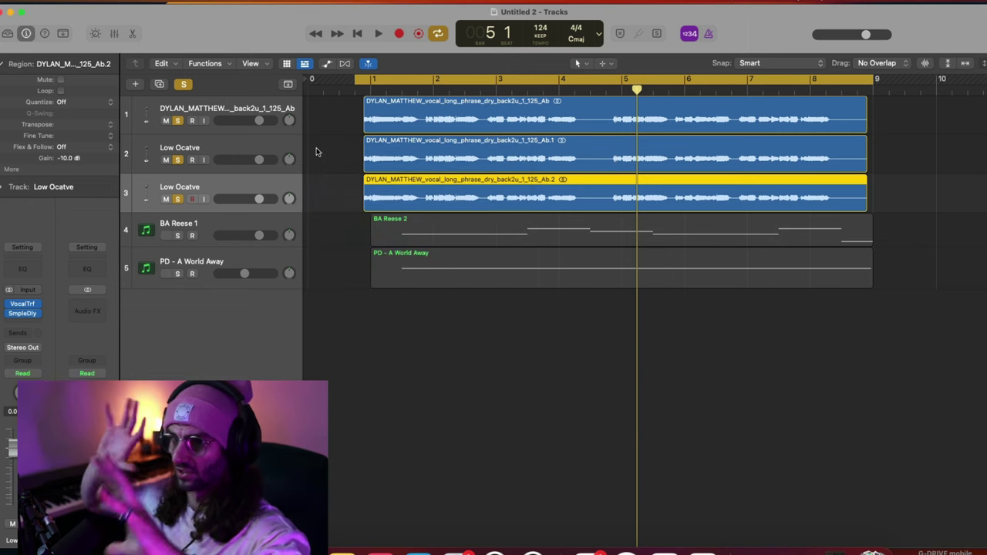
{"action": "double_click", "coordinate": [164, 186]}
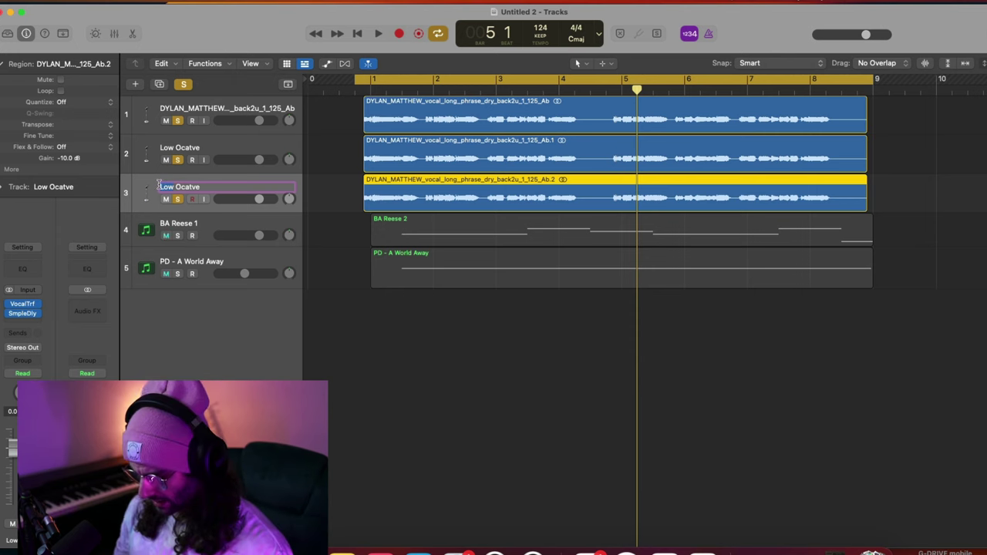
{"action": "key", "text": "Return"}
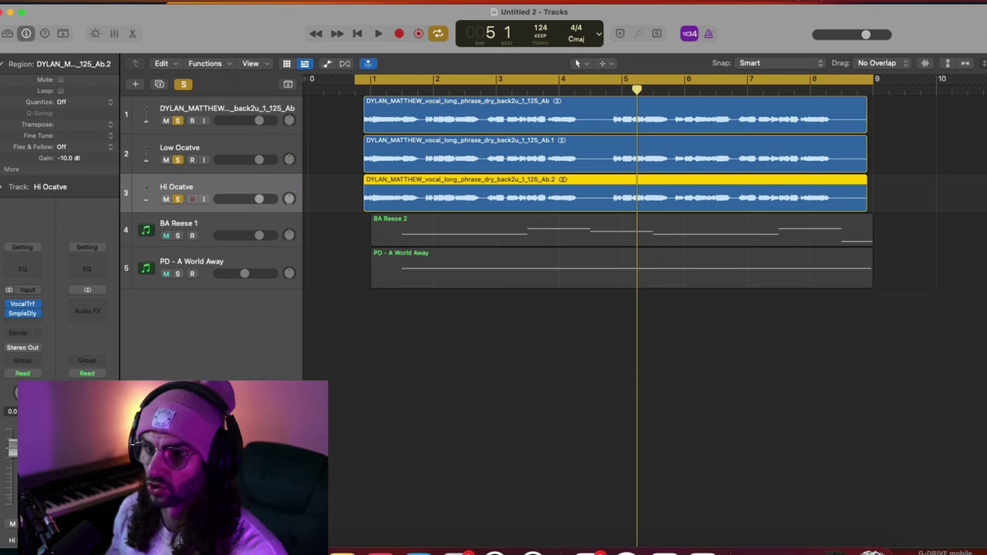
- Set the Hi Ocatve track's Vocal Transformer pitch to +12, mute the other two vocal tracks and audition it alone
{"action": "left_click", "coordinate": [37, 304]}
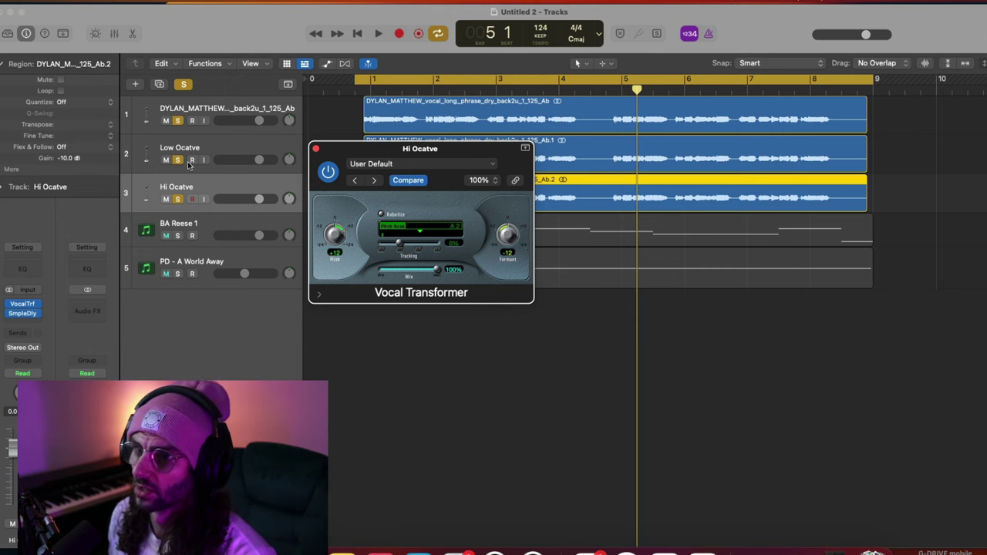
{"action": "left_click_drag", "start_coordinate": [167, 121], "coordinate": [166, 161]}
{"action": "key", "text": "space"}
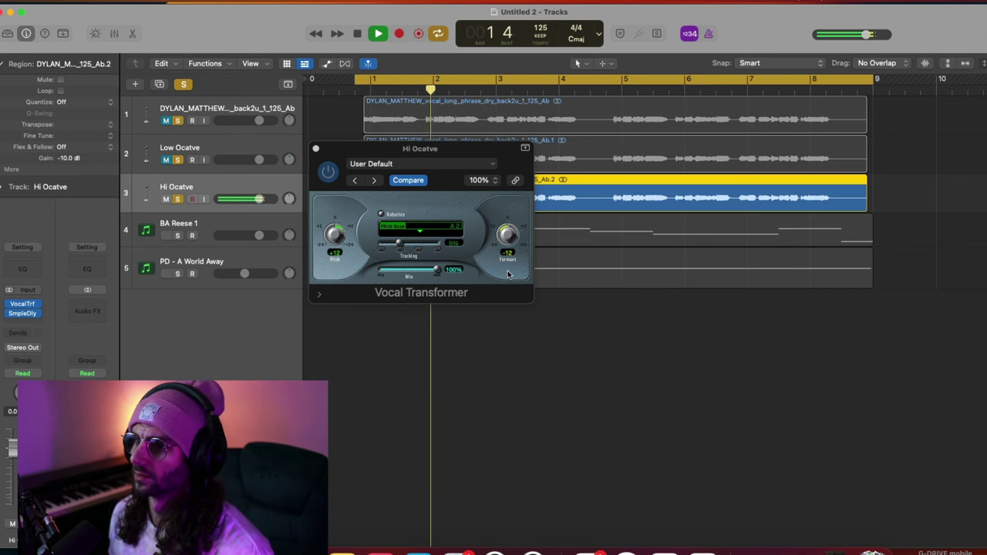
{"action": "key", "text": "space"}
- Audition the Hi Ocatve Vocal Transformer with the formant at +12 and 0, and return the formant to -12
{"action": "left_click_drag", "start_coordinate": [509, 262], "coordinate": [508, 207]}
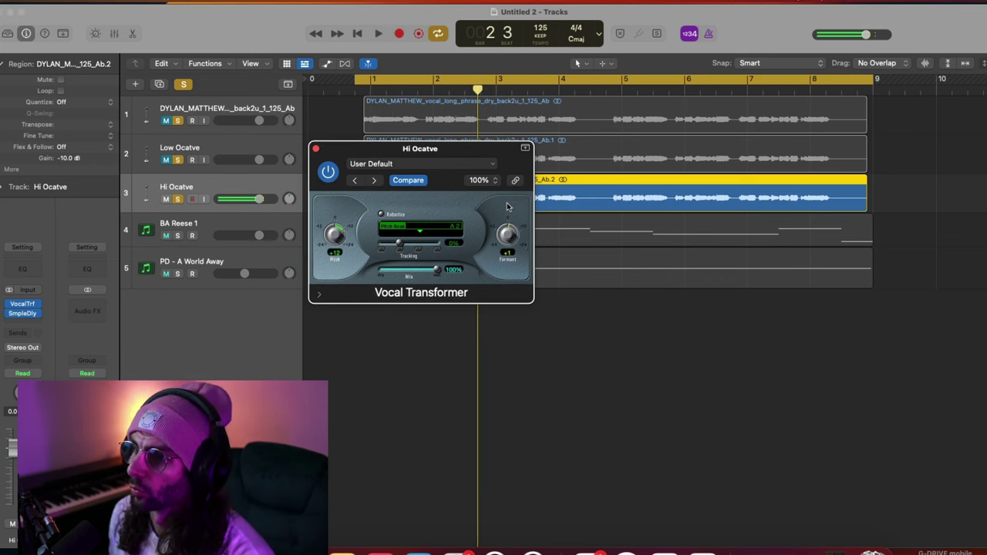
{"action": "key", "text": "space"}
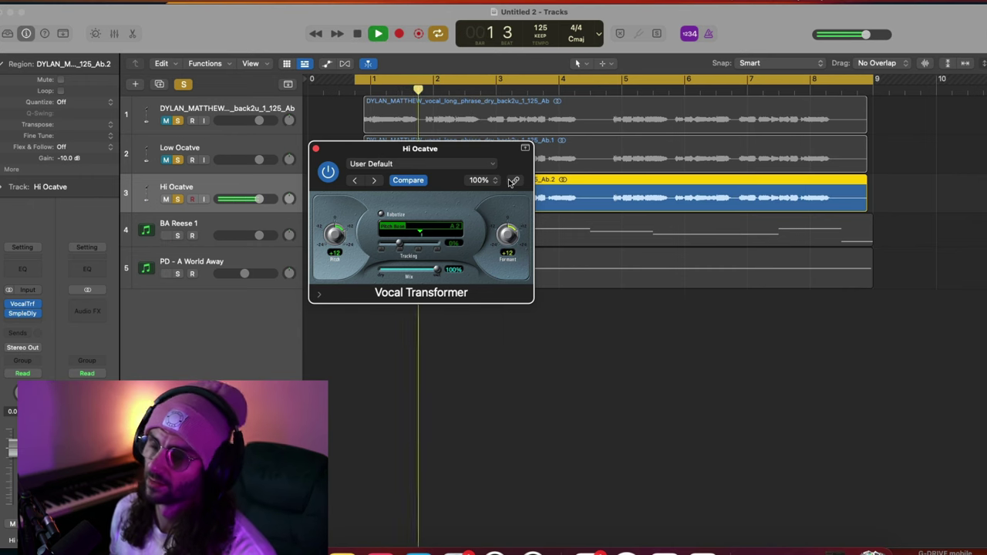
{"action": "key", "text": "space"}
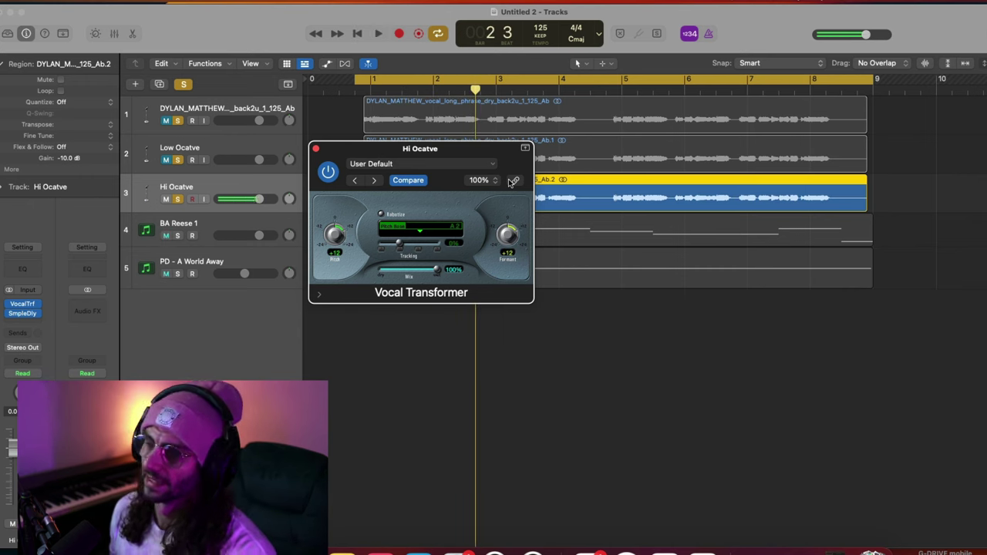
{"action": "left_click_drag", "start_coordinate": [509, 245], "coordinate": [505, 262]}
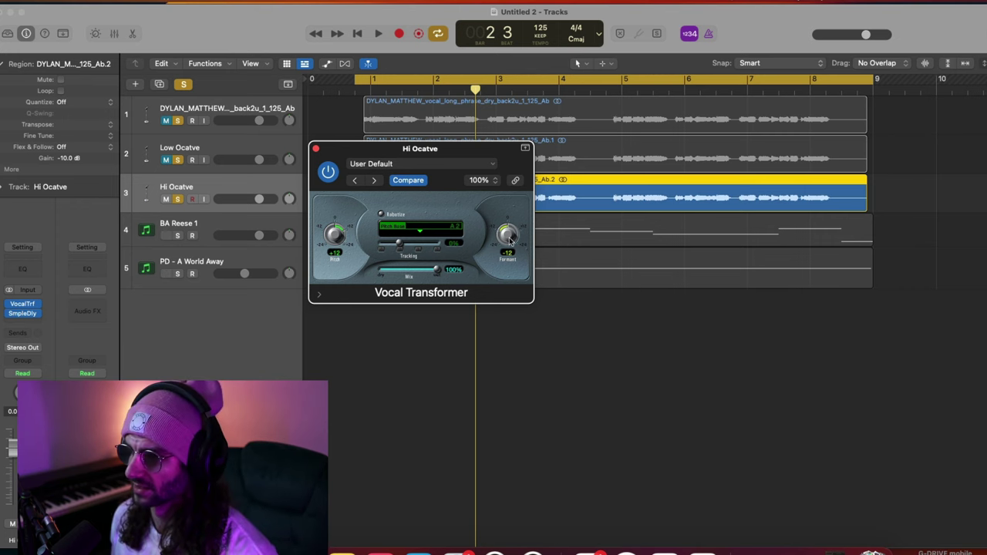
{"action": "key", "text": "space"}
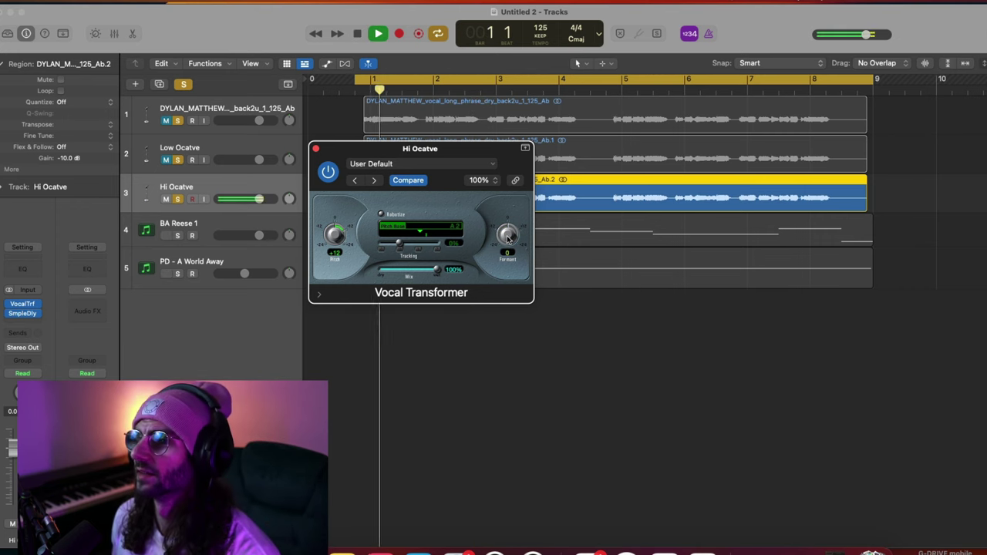
{"action": "key", "text": "space"}
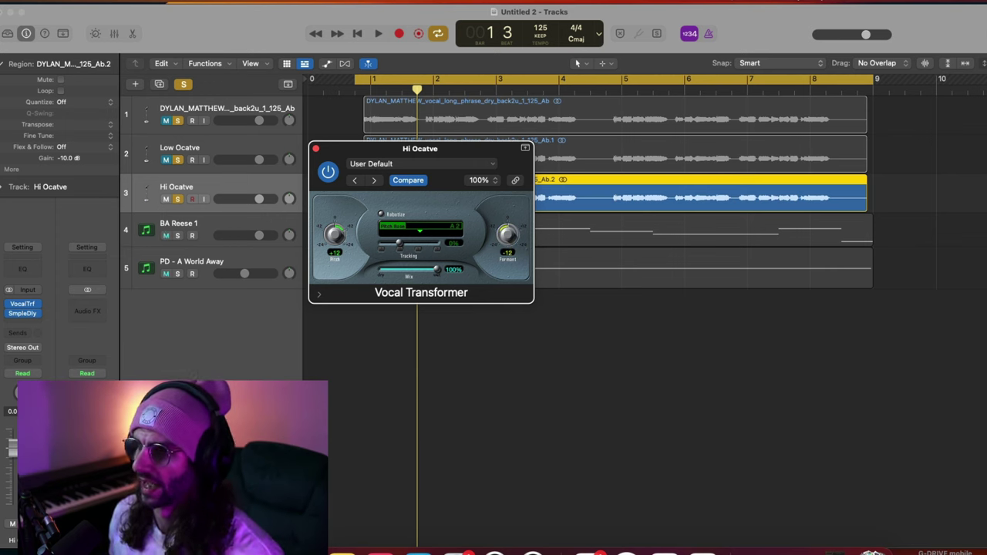
- Close the Vocal Transformer and unmute the Low Ocatve and original vocal tracks
{"action": "left_click", "coordinate": [317, 149]}
{"action": "left_click", "coordinate": [167, 160]}
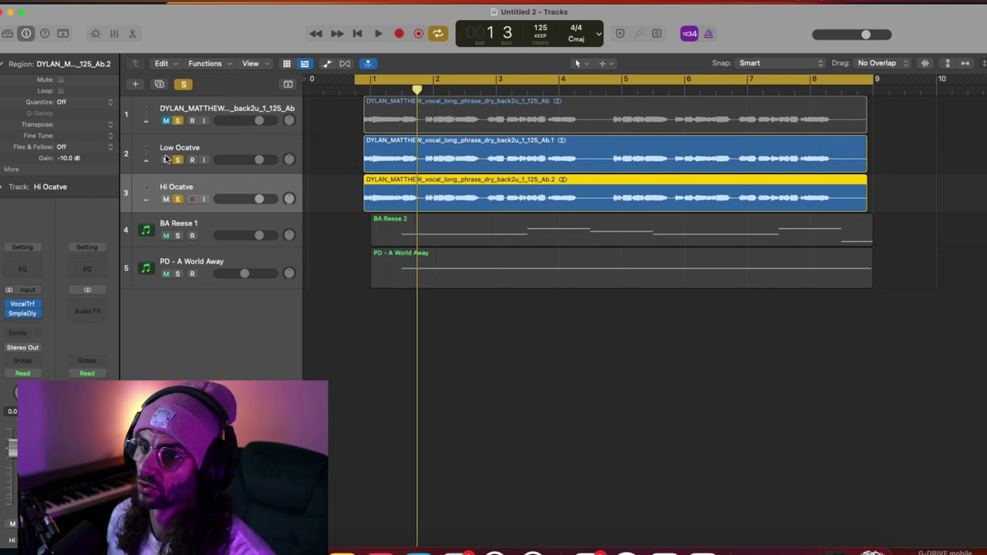
{"action": "left_click", "coordinate": [165, 121]}
- Lower the Low Ocatve and Hi Ocatve tracks together to about -6.4 dB while playing the layered vocals
{"action": "key", "text": "space"}
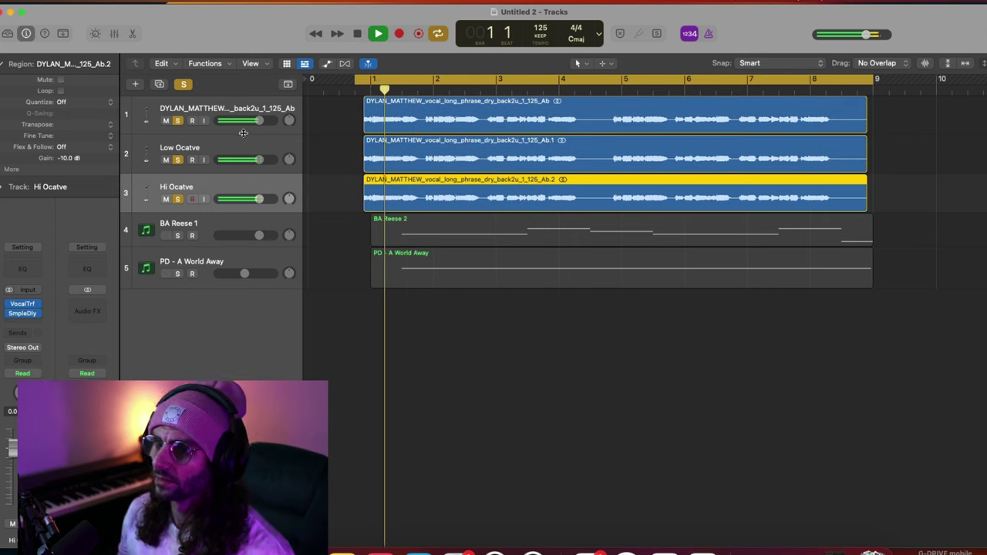
{"action": "left_click", "coordinate": [263, 151], "text": "shift"}
{"action": "left_click_drag", "start_coordinate": [259, 199], "coordinate": [243, 199]}
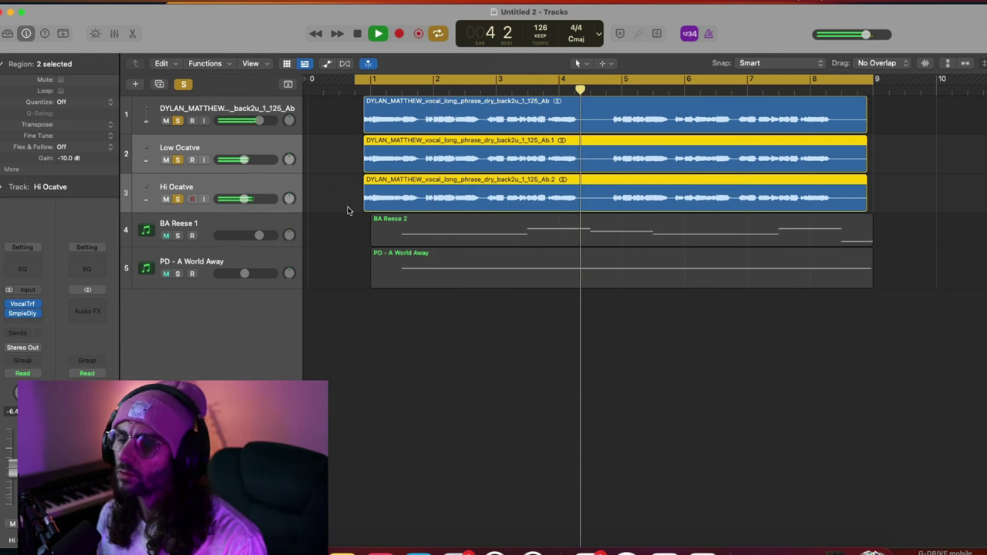
{"action": "key", "text": "space"}
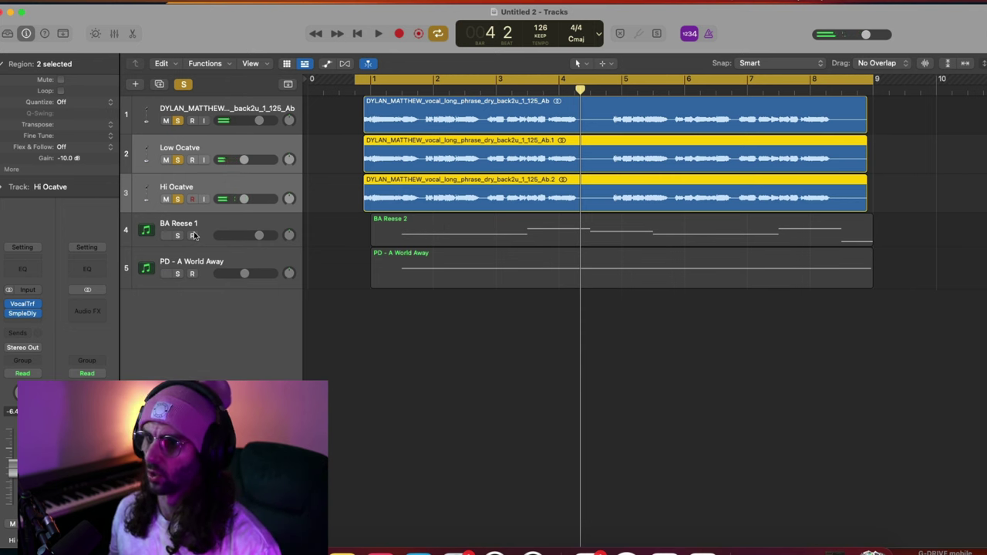
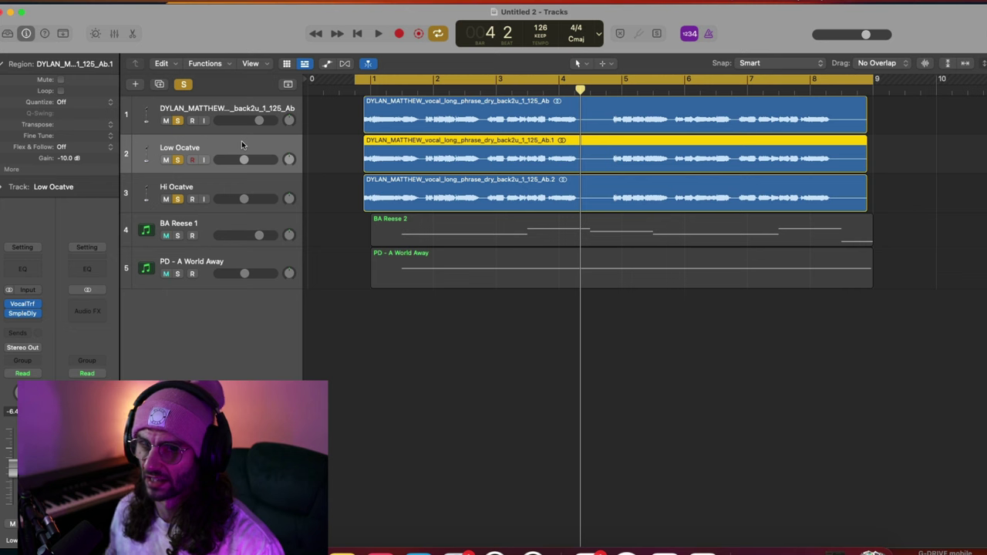
- Clear the solos, solo only the original vocal track and insert a Tremolo after its Vocal Transformer
{"action": "left_click", "coordinate": [445, 375]}
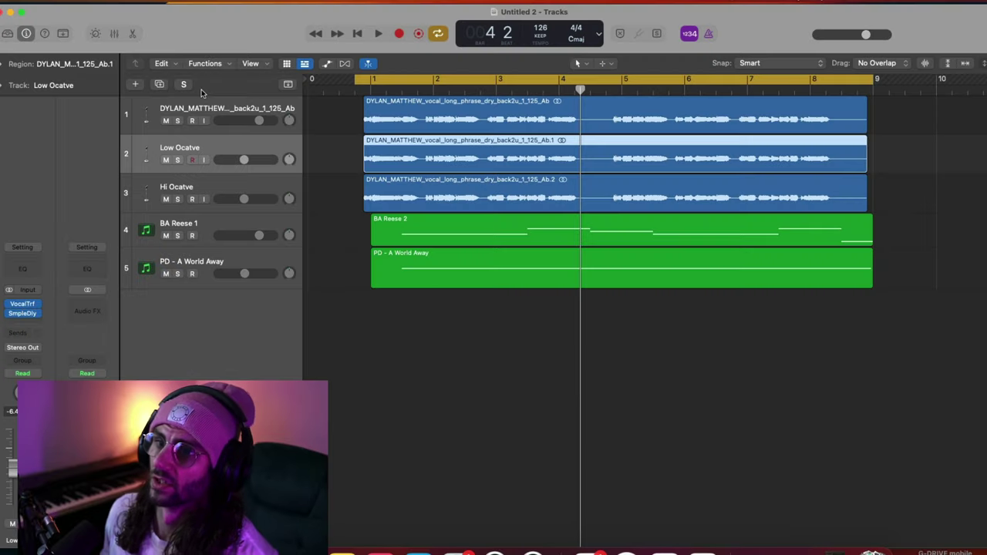
{"action": "left_click", "coordinate": [202, 114]}
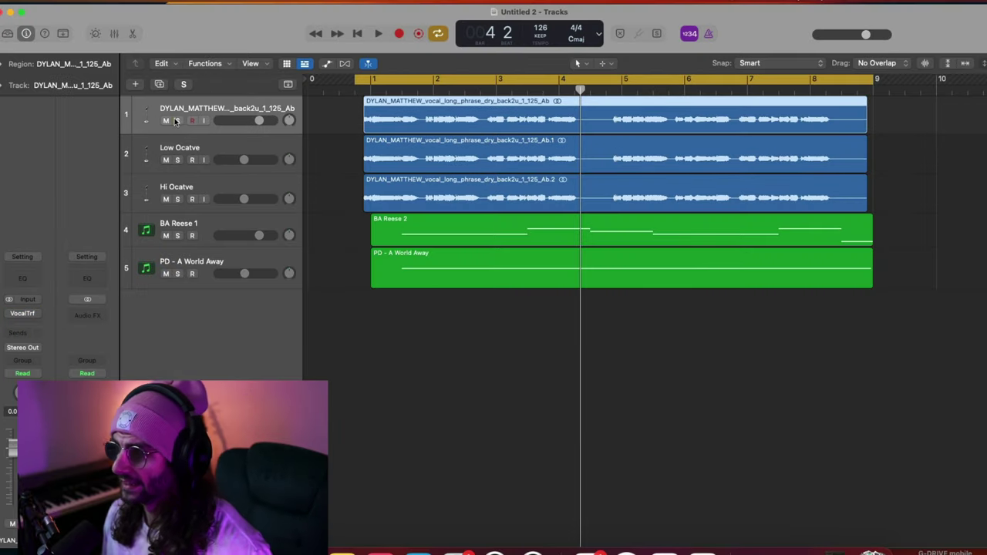
{"action": "left_click", "coordinate": [176, 121]}
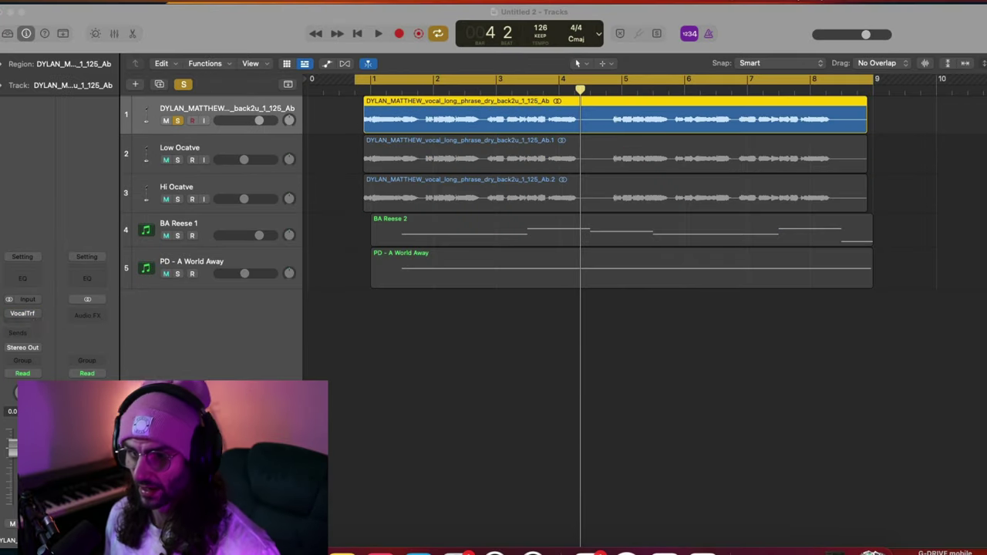
{"action": "left_click", "coordinate": [22, 323]}
{"action": "type", "text": "tremo"}
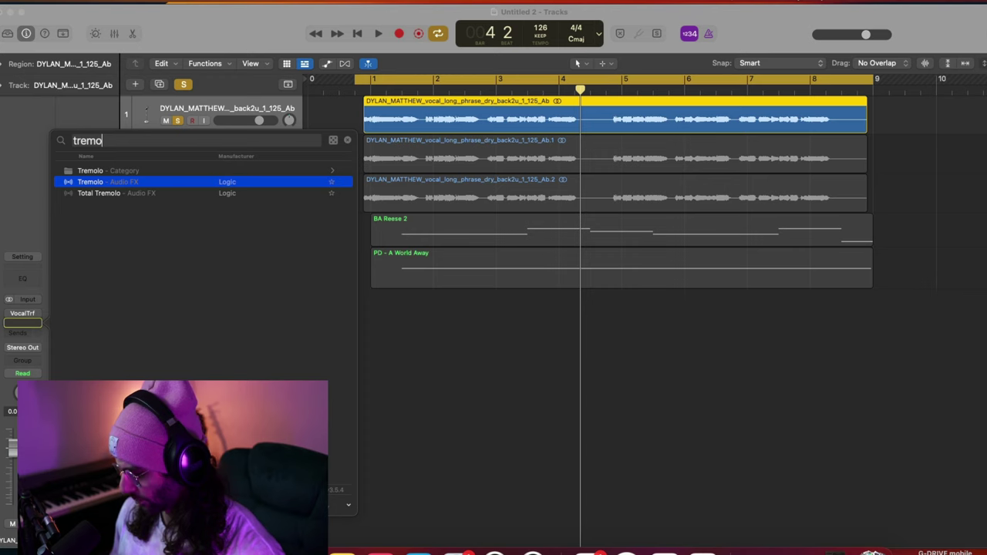
{"action": "key", "text": "Return"}
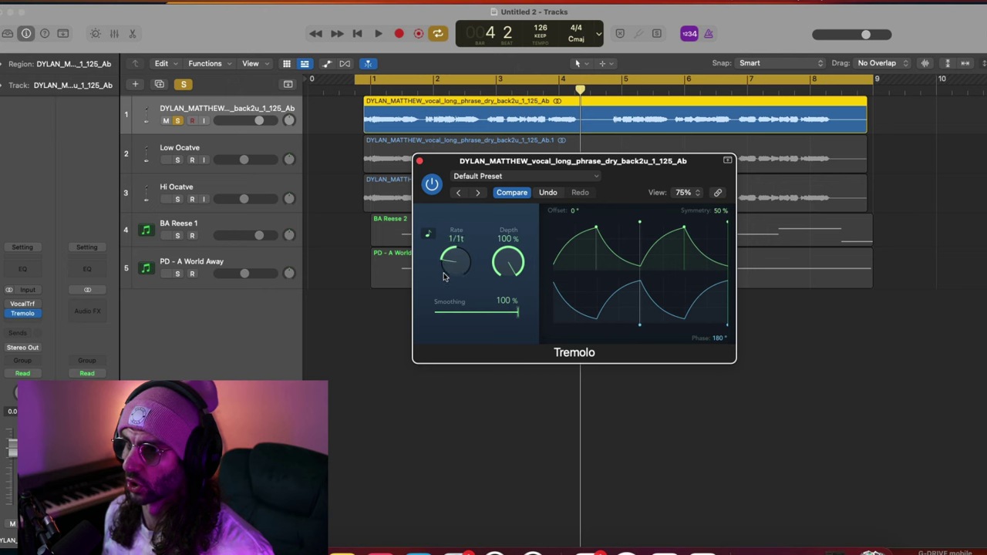
- Audition the soloed vocal with the Tremolo rate at 1 Bar and at 1/32
{"action": "left_click_drag", "start_coordinate": [442, 281], "coordinate": [446, 268]}
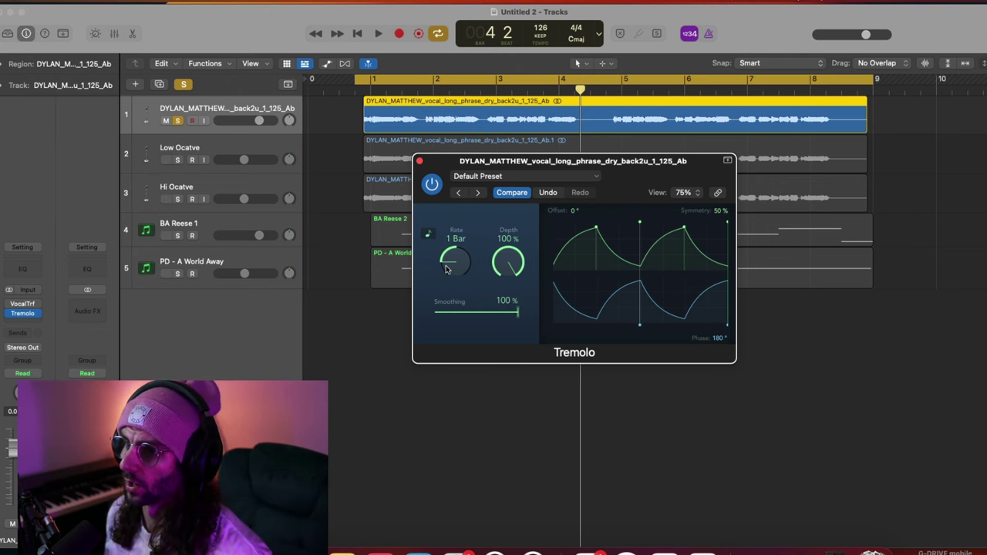
{"action": "key", "text": "space"}
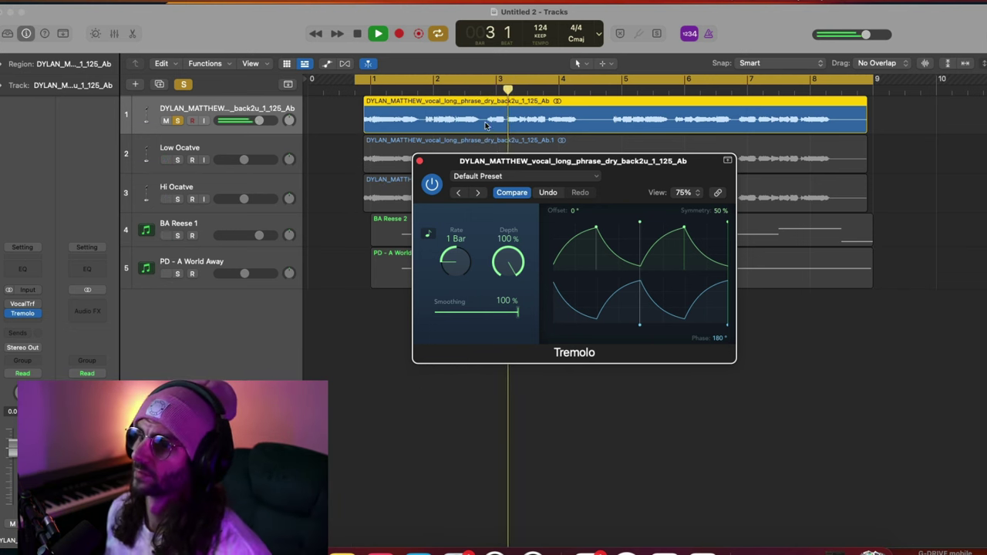
{"action": "key", "text": "space"}
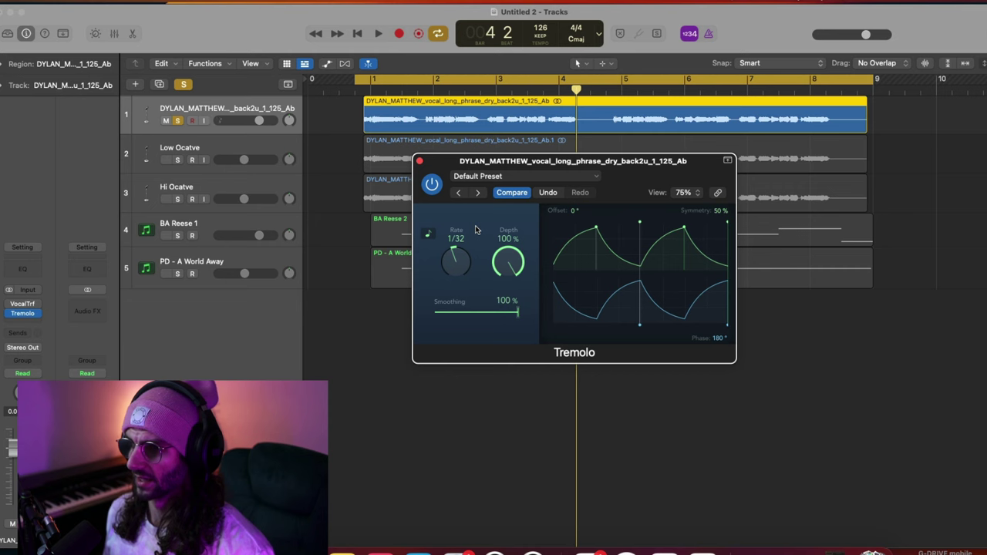
{"action": "key", "text": "space"}
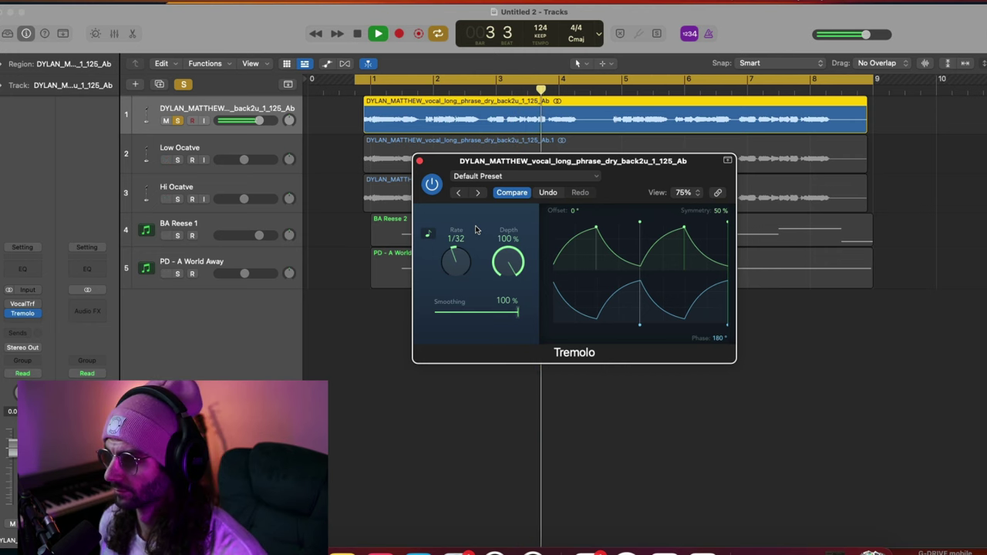
{"action": "key", "text": "space"}
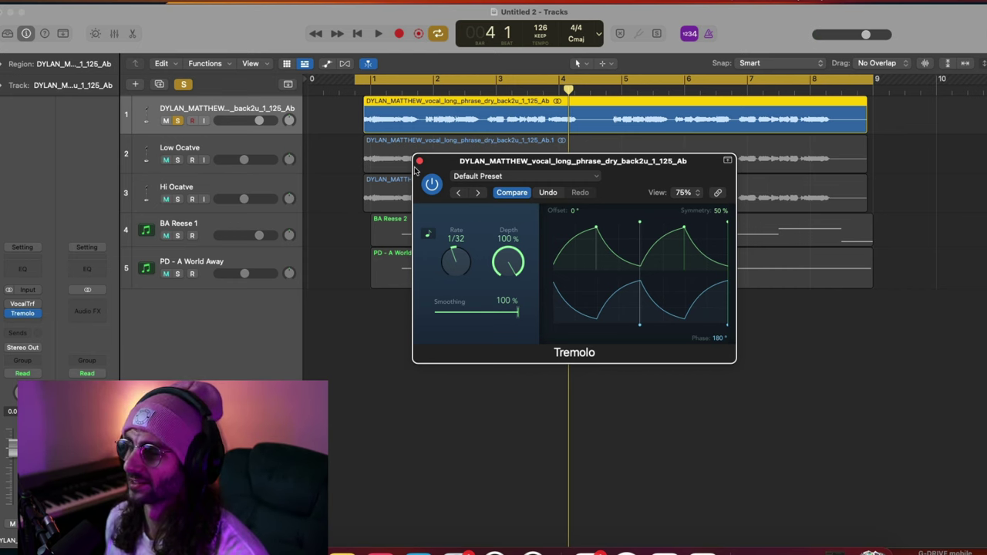
- Show the track automation and vary the Tremolo rate from 1/2d to 1/16d during playback
{"action": "left_click_drag", "start_coordinate": [455, 263], "coordinate": [453, 281]}
{"action": "left_click", "coordinate": [327, 64]}
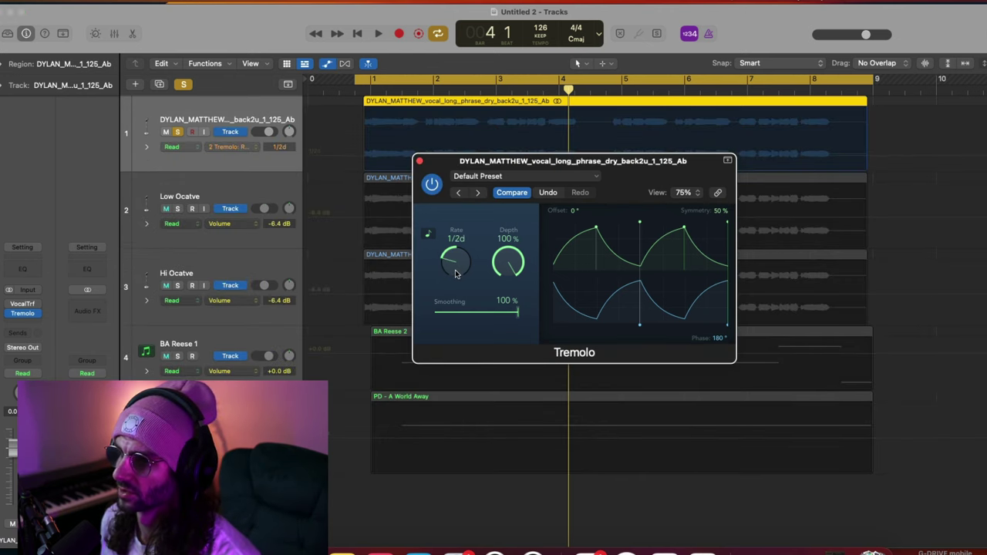
{"action": "key", "text": "space"}
{"action": "mouse_move", "coordinate": [455, 269]}
{"action": "left_mouse_down"}
{"action": "mouse_move", "coordinate": [461, 239]}
{"action": "mouse_move", "coordinate": [453, 270]}
{"action": "left_mouse_up"}
{"action": "key", "text": "space"}
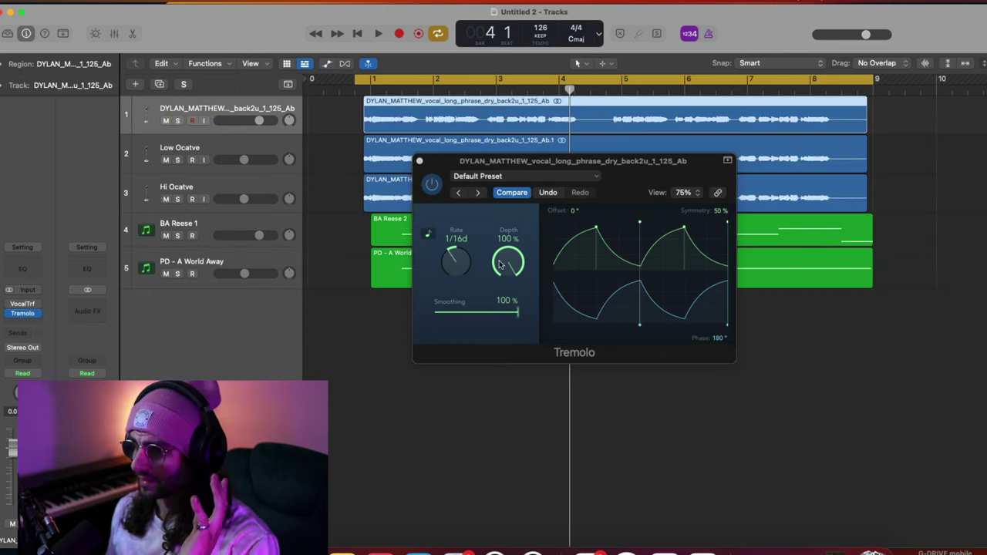
- Try a Tremolo depth of 48% in the mix and on the soloed vocal, and return the depth to 100%
{"action": "left_click_drag", "start_coordinate": [506, 260], "coordinate": [488, 349]}
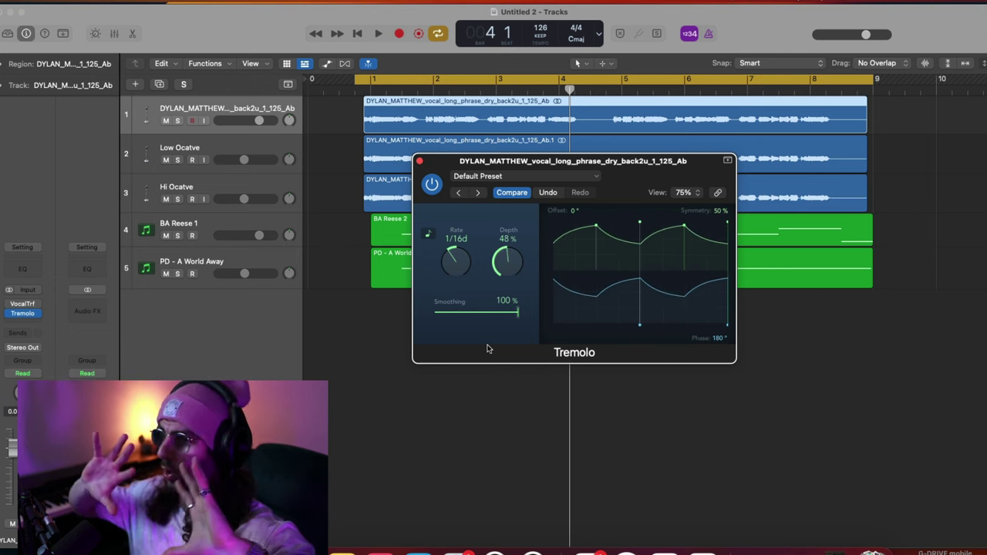
{"action": "key", "text": "space"}
{"action": "key", "text": "space"}
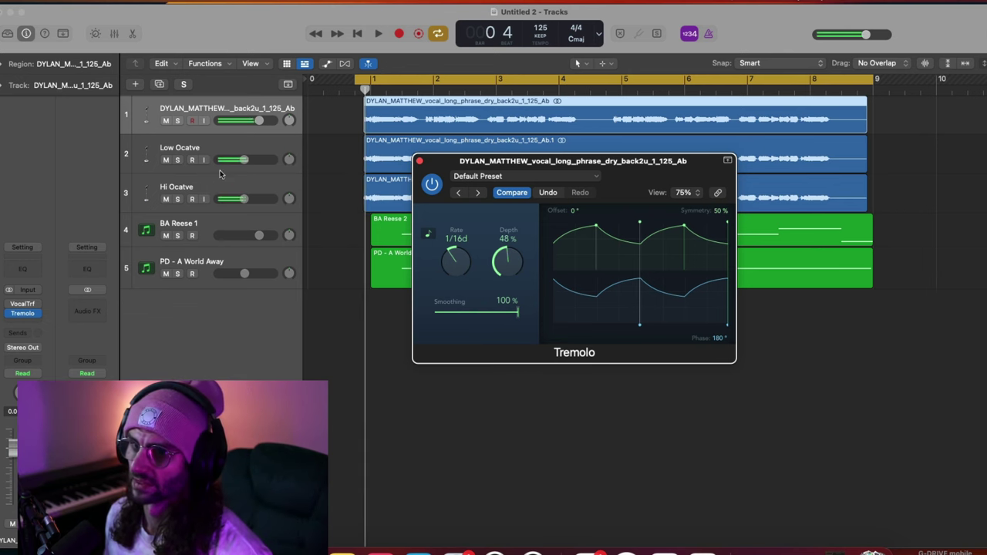
{"action": "left_click", "coordinate": [177, 122]}
{"action": "key", "text": "space"}
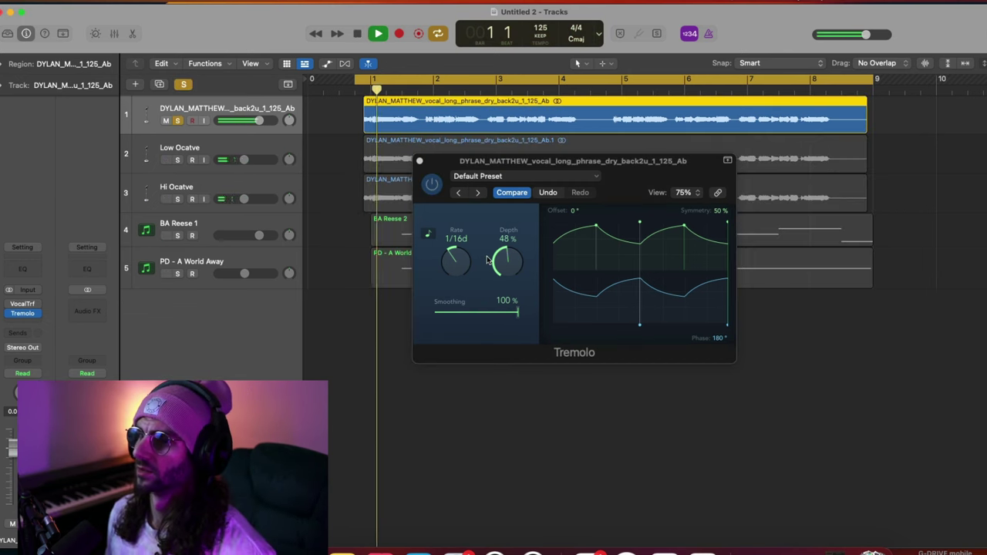
{"action": "left_click_drag", "start_coordinate": [509, 262], "coordinate": [541, 315]}
{"action": "key", "text": "space"}
{"action": "left_click_drag", "start_coordinate": [505, 267], "coordinate": [767, 68]}
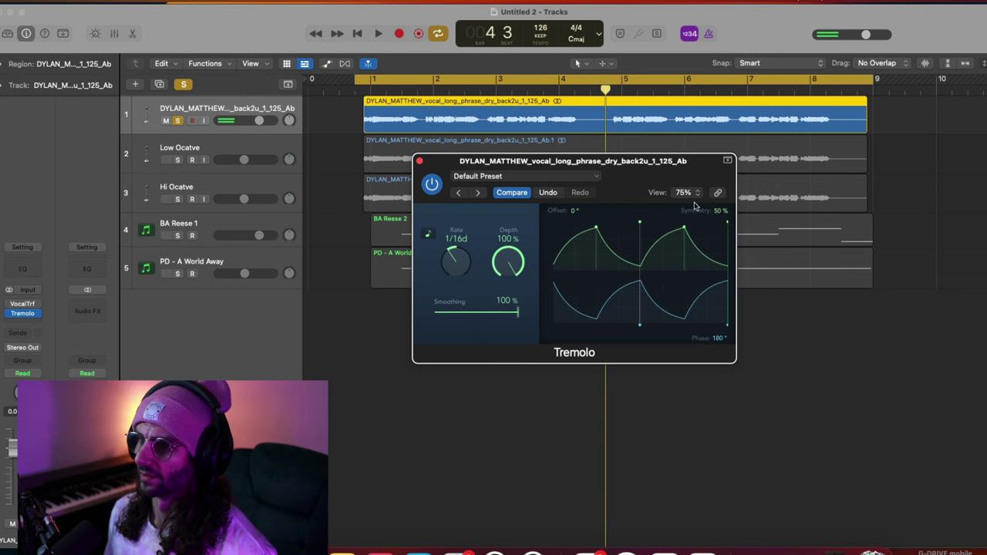
- Set the Tremolo rate to 1/16, audition it with 0% smoothing and return the smoothing to 100%
{"action": "mouse_move", "coordinate": [510, 316]}
{"action": "left_mouse_down"}
{"action": "mouse_move", "coordinate": [452, 315]}
{"action": "mouse_move", "coordinate": [516, 316]}
{"action": "left_mouse_up"}
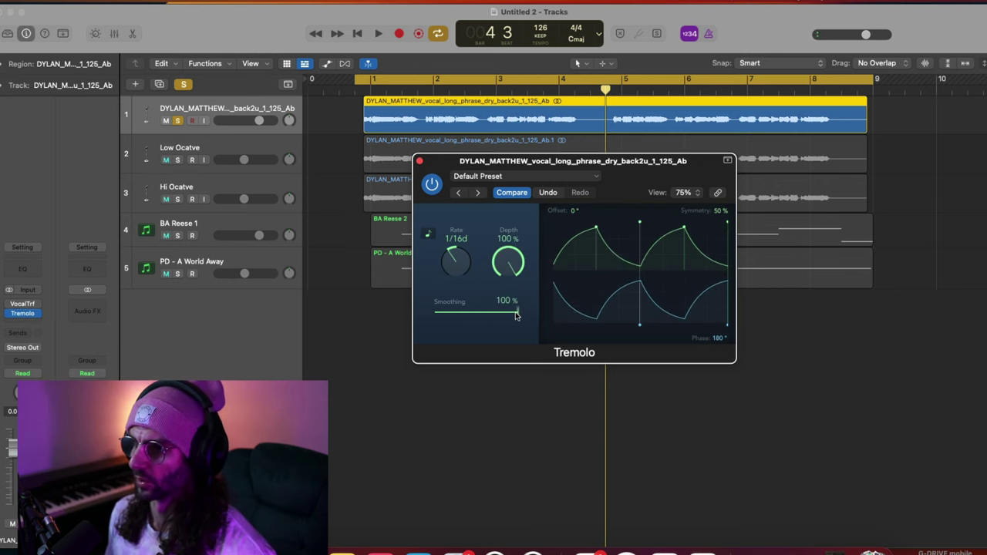
{"action": "left_click_drag", "start_coordinate": [456, 265], "coordinate": [456, 263]}
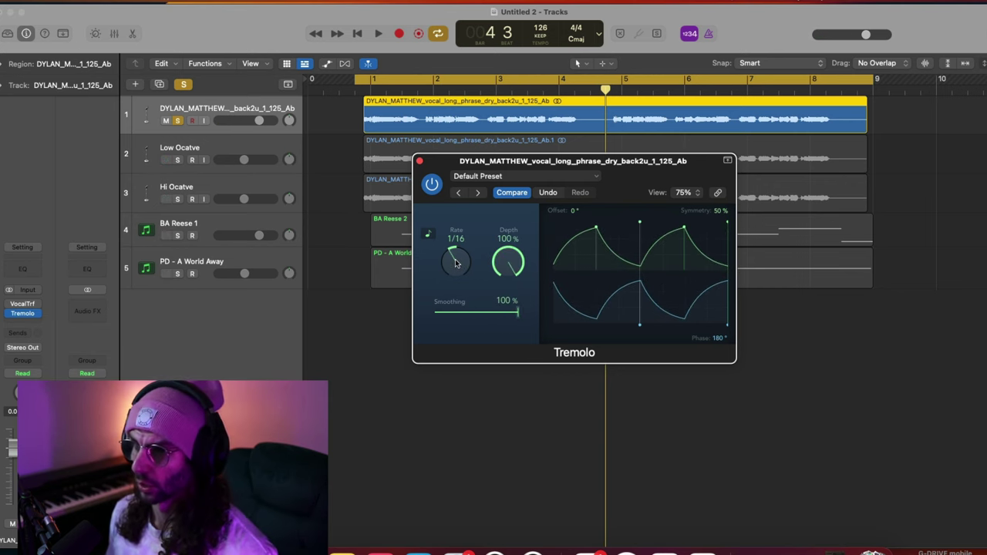
{"action": "left_click", "coordinate": [516, 307], "text": "alt"}
{"action": "key", "text": "space"}
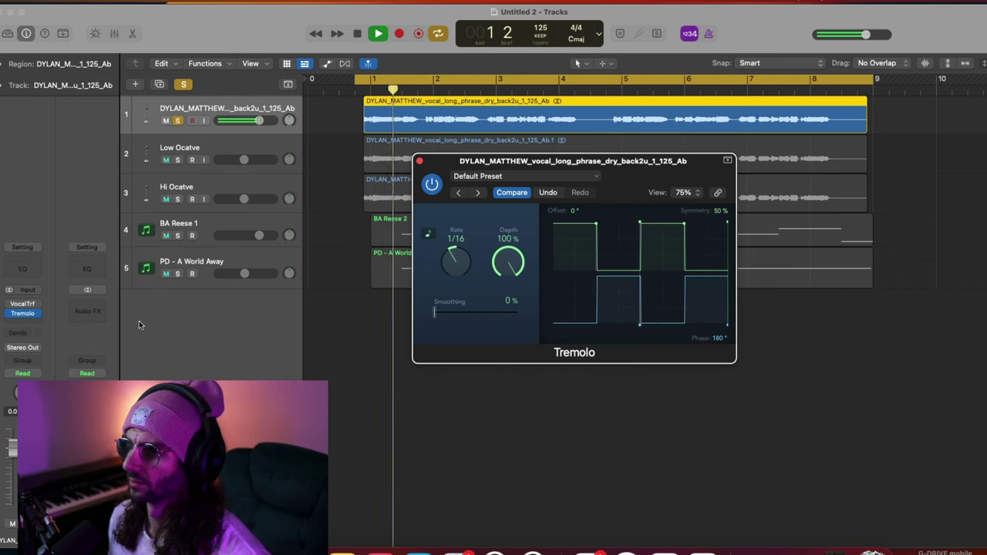
{"action": "left_click_drag", "start_coordinate": [435, 313], "coordinate": [516, 315]}
{"action": "key", "text": "space"}
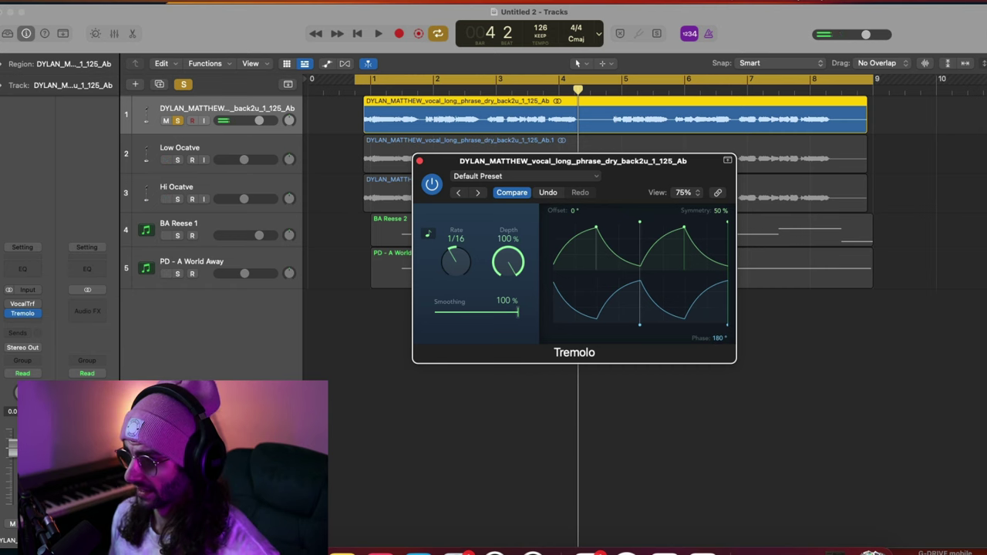
- Set the Tremolo phase to 0° and the rate to 1/32, and audition the soloed vocal
{"action": "mouse_move", "coordinate": [719, 338]}
{"action": "left_mouse_down"}
{"action": "mouse_move", "coordinate": [718, 328]}
{"action": "mouse_move", "coordinate": [717, 340]}
{"action": "left_mouse_up"}
{"action": "key", "text": "space"}
{"action": "key", "text": "space"}
{"action": "key", "text": "space"}
{"action": "key", "text": "space"}
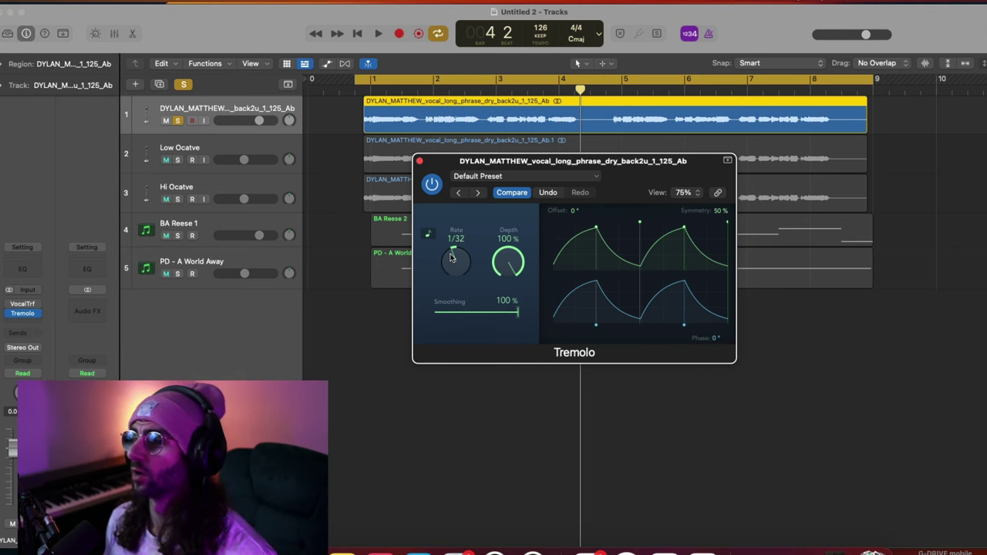
{"action": "key", "text": "space"}
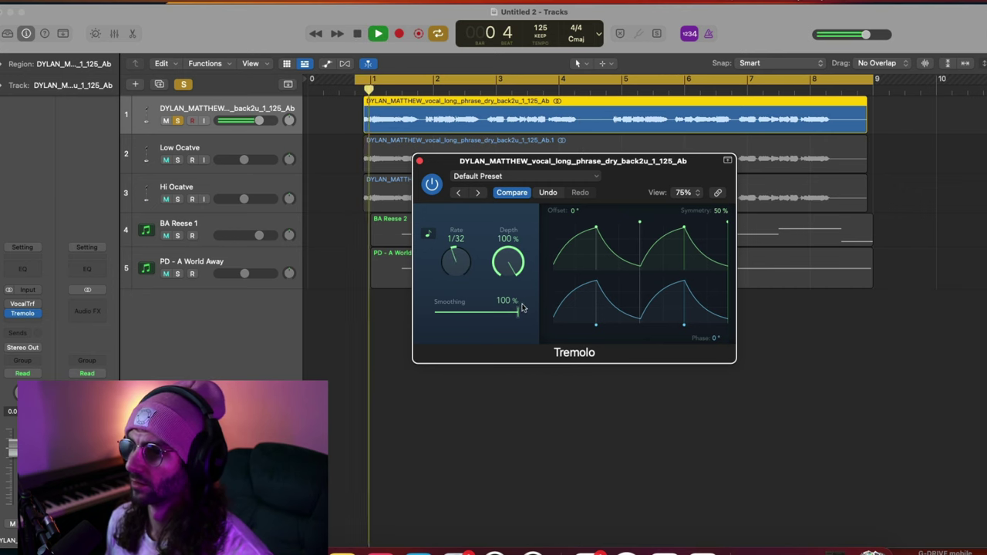
- Audition the Tremolo with 0% smoothing, and settle on a 1/8 rate, 80% depth and 53% smoothing during playback
{"action": "left_click_drag", "start_coordinate": [509, 307], "coordinate": [421, 298]}
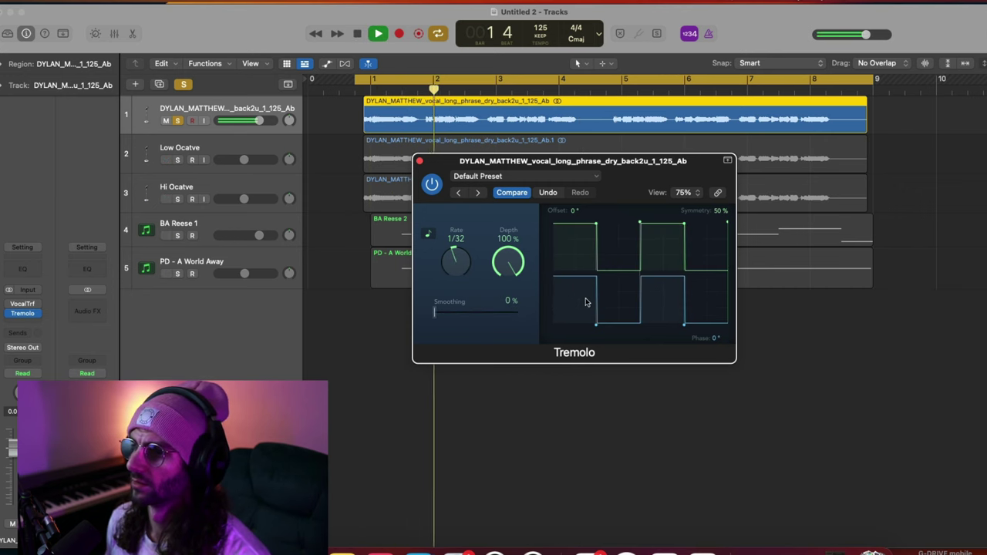
{"action": "left_click_drag", "start_coordinate": [458, 266], "coordinate": [479, 312]}
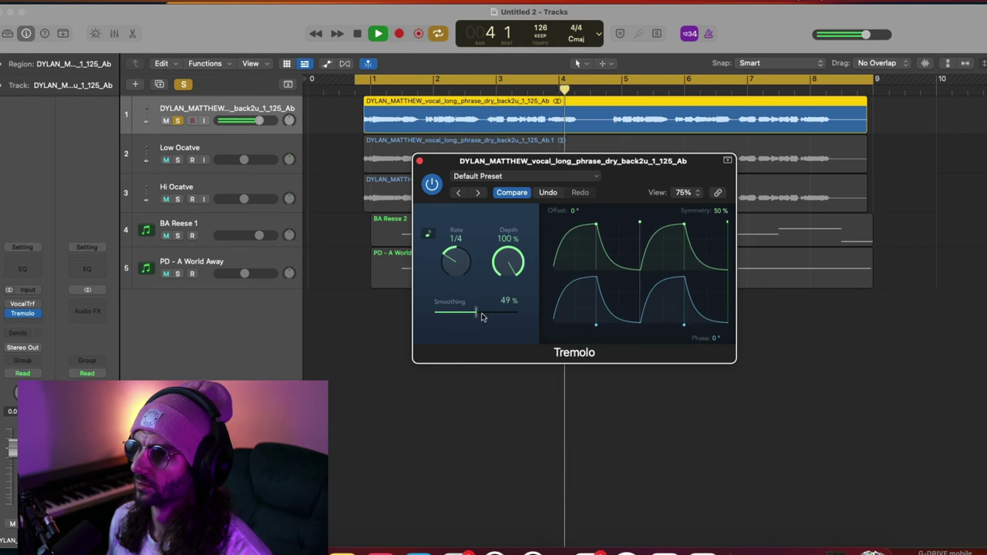
{"action": "left_click_drag", "start_coordinate": [508, 264], "coordinate": [505, 305]}
{"action": "left_click_drag", "start_coordinate": [444, 264], "coordinate": [446, 258]}
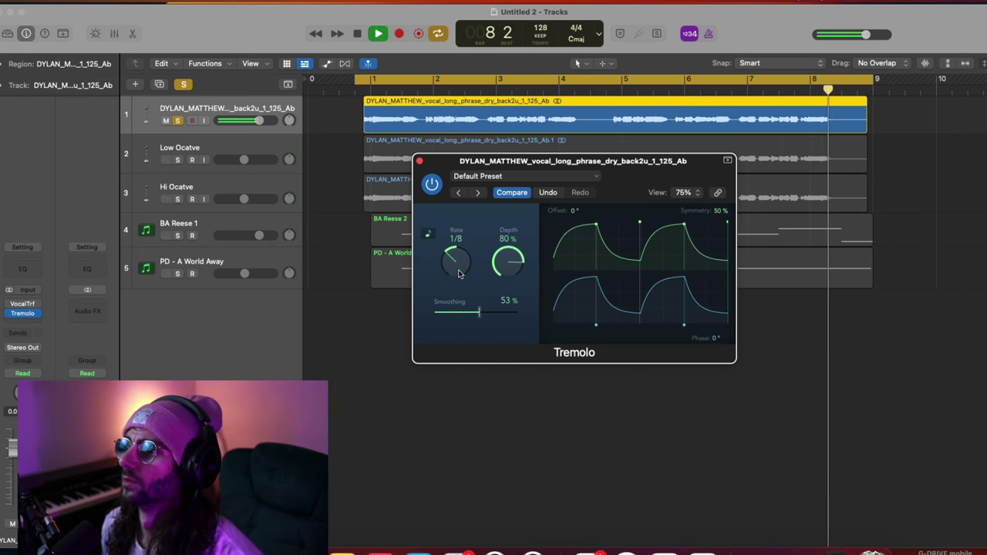
{"action": "key", "text": "space"}
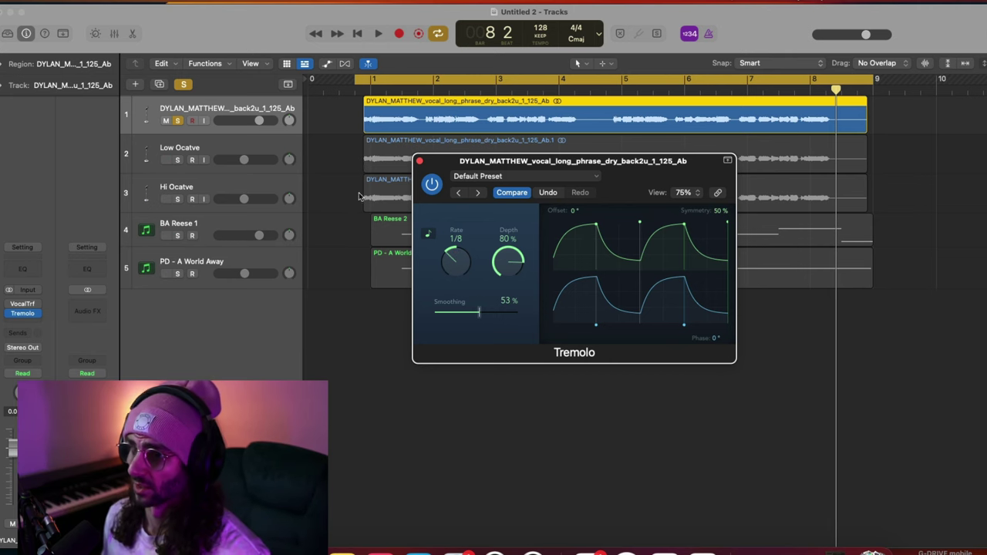
- Show the original vocal's volume automation and pull the volume fully down in two short sections between bars 1 and 2
{"action": "left_click", "coordinate": [327, 63]}
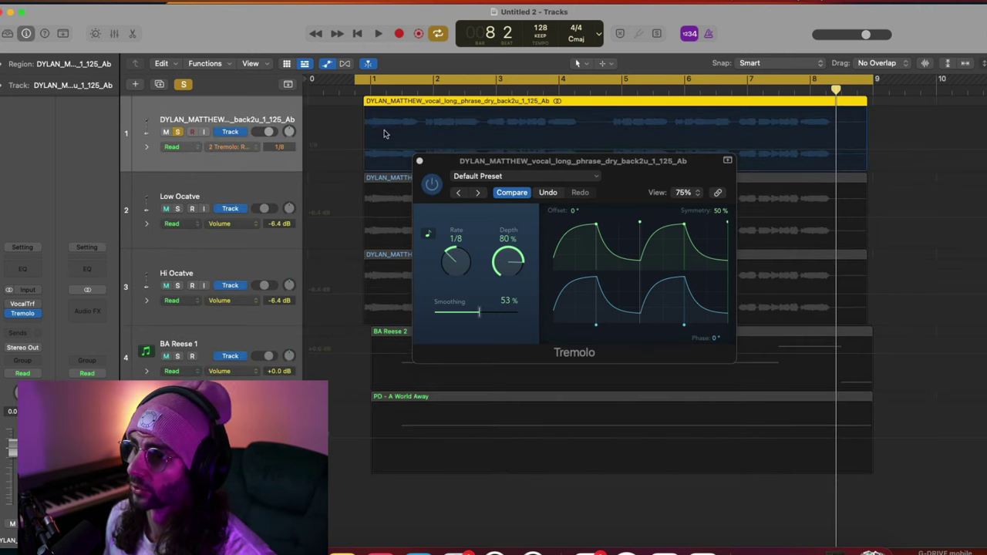
{"action": "left_click_drag", "start_coordinate": [385, 114], "coordinate": [406, 115]}
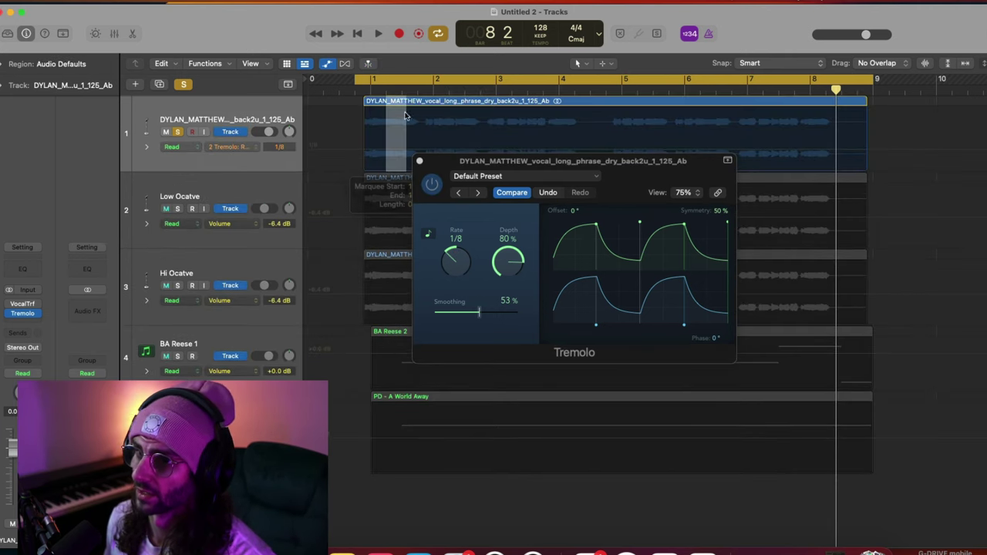
{"action": "left_click", "coordinate": [250, 147]}
{"action": "left_click", "coordinate": [272, 222]}
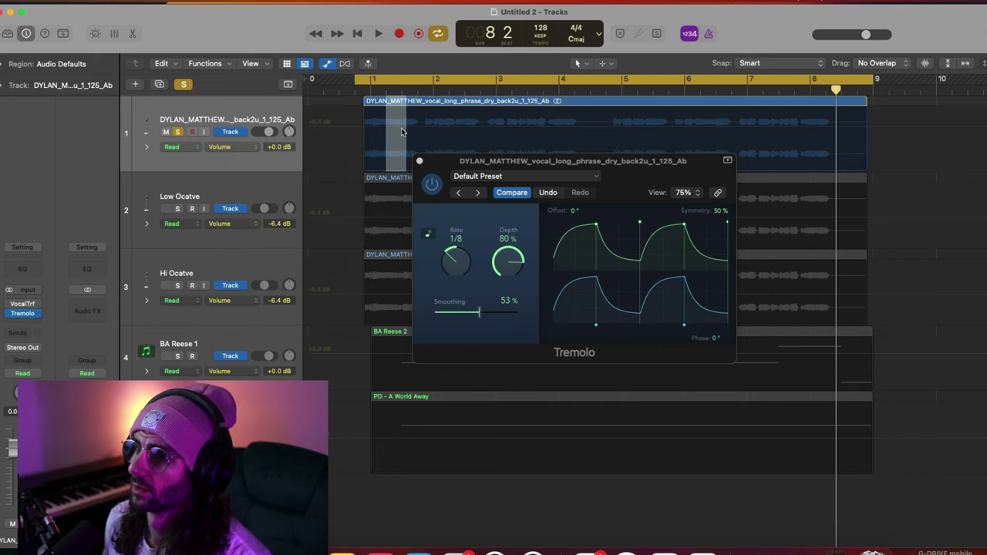
{"action": "left_click_drag", "start_coordinate": [397, 131], "coordinate": [399, 197]}
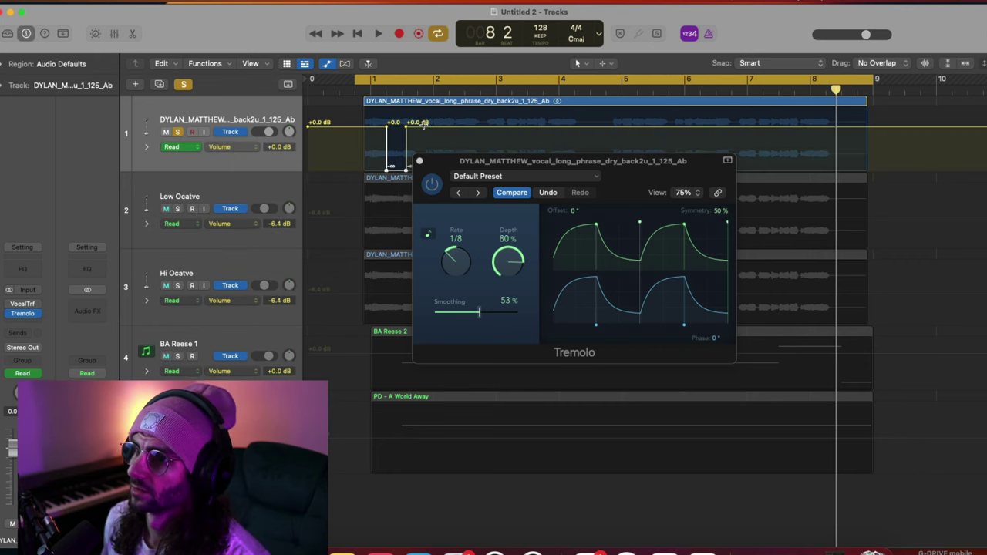
{"action": "mouse_move", "coordinate": [419, 124]}
{"action": "left_mouse_down"}
{"action": "mouse_move", "coordinate": [433, 125]}
{"action": "mouse_move", "coordinate": [416, 264]}
{"action": "left_mouse_up"}
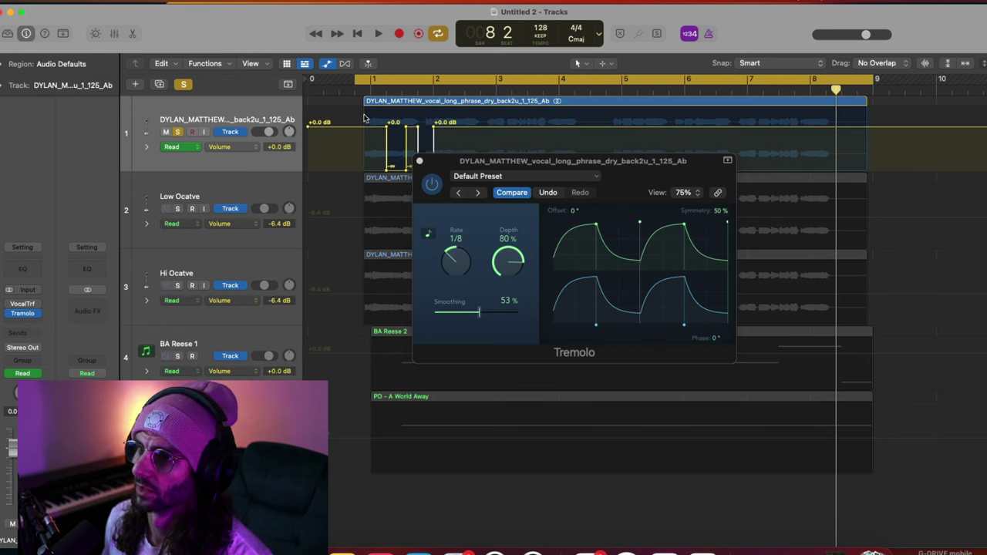
- Audition the vocal's volume cuts, undo them and hide the track automation
{"action": "key", "text": "space"}
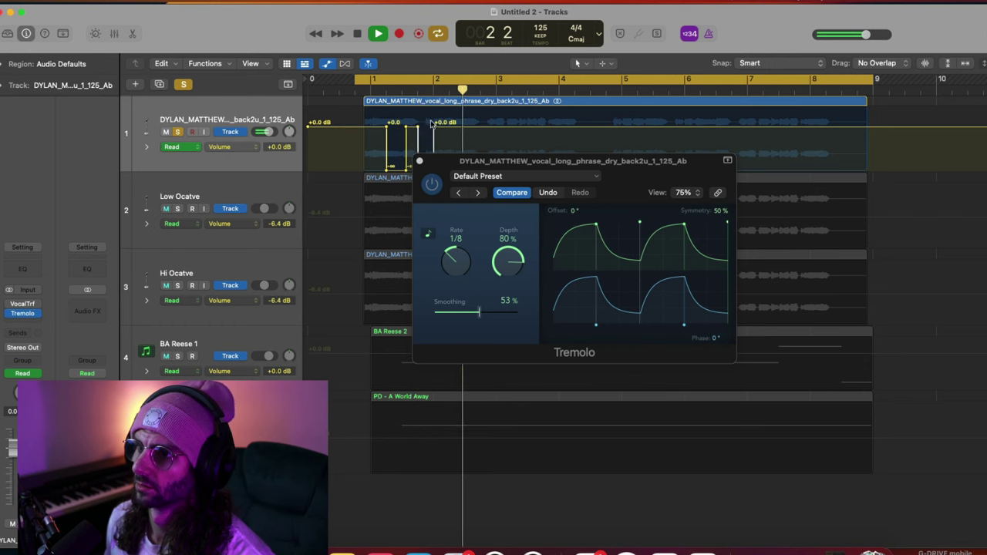
{"action": "key", "text": "space"}
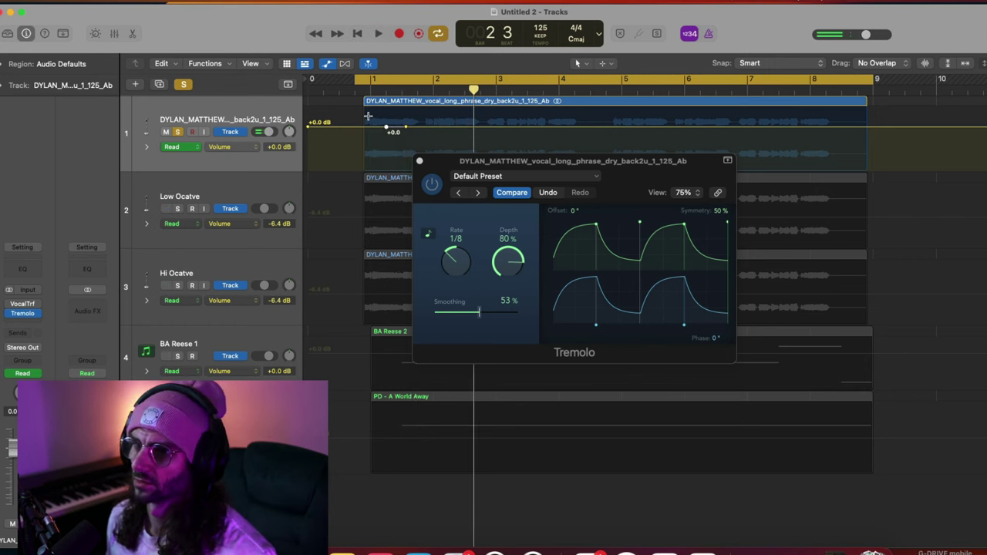
{"action": "key", "text": "a"}
{"action": "key", "text": "a"}
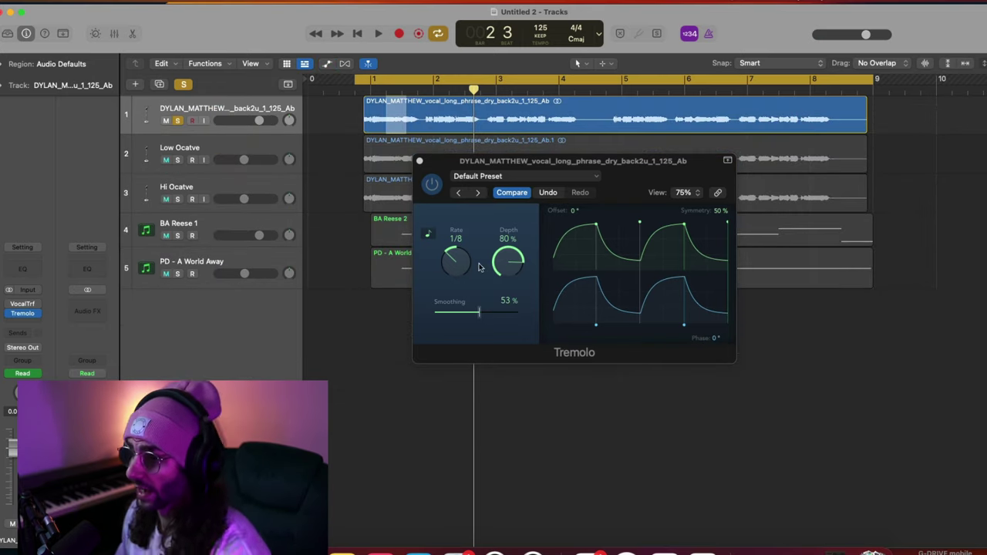
- Set the original vocal's Tremolo smoothing and depth to 100% and close the plug-in window
{"action": "left_click", "coordinate": [454, 263]}
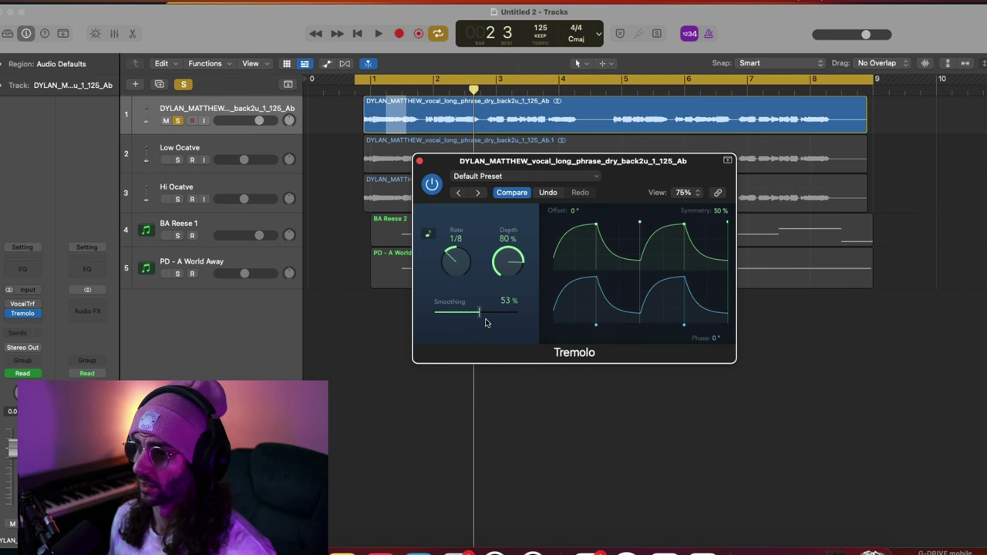
{"action": "left_click_drag", "start_coordinate": [485, 325], "coordinate": [687, 322]}
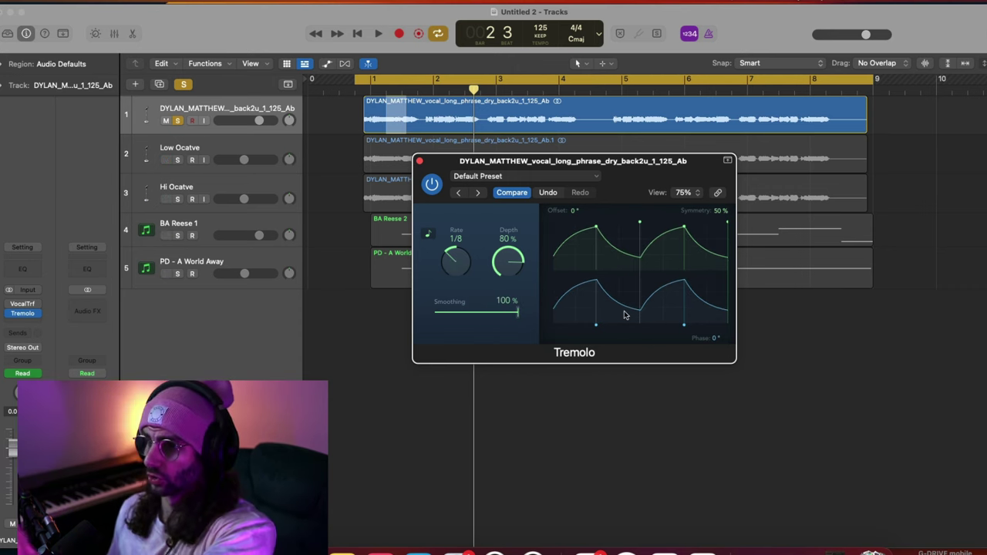
{"action": "left_click_drag", "start_coordinate": [512, 263], "coordinate": [551, 136]}
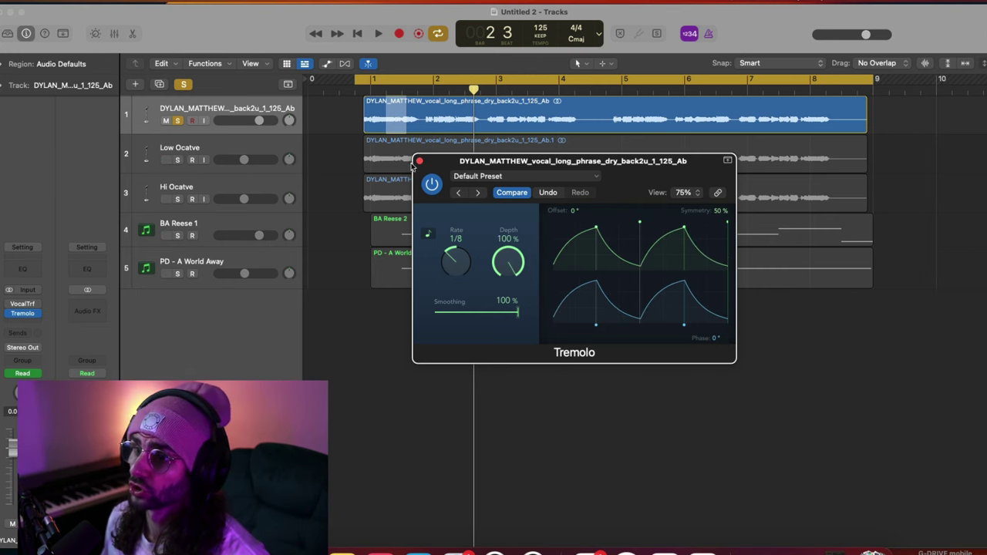
{"action": "left_click", "coordinate": [419, 161]}
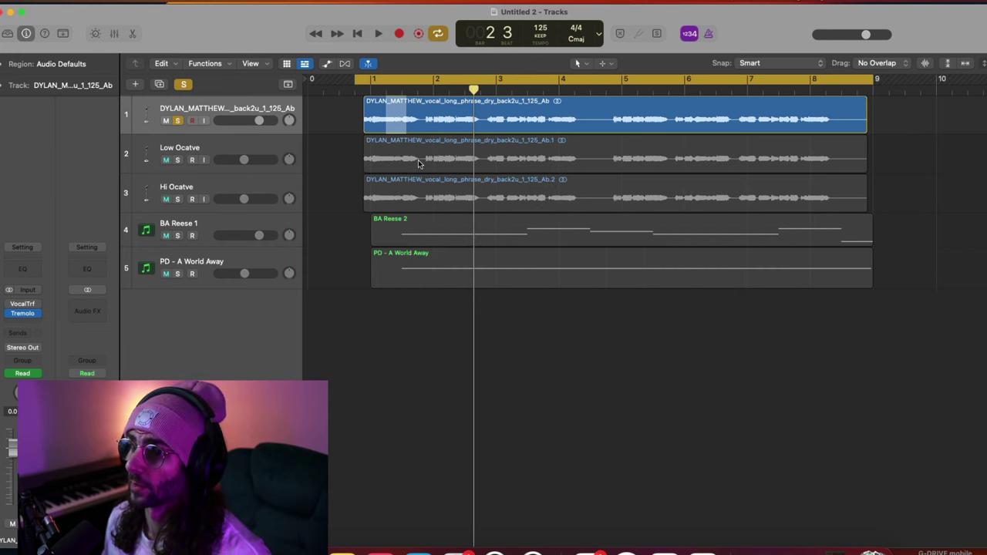
- Solo the high octave vocal track and move it above the low octave track
{"action": "double_click", "coordinate": [236, 150]}
{"action": "left_click", "coordinate": [177, 199]}
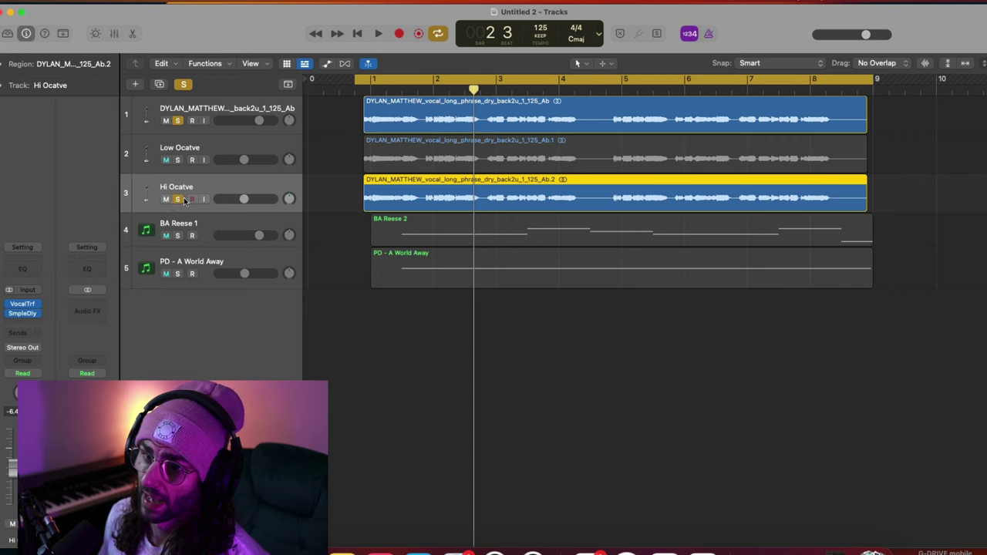
{"action": "left_click_drag", "start_coordinate": [214, 188], "coordinate": [213, 149]}
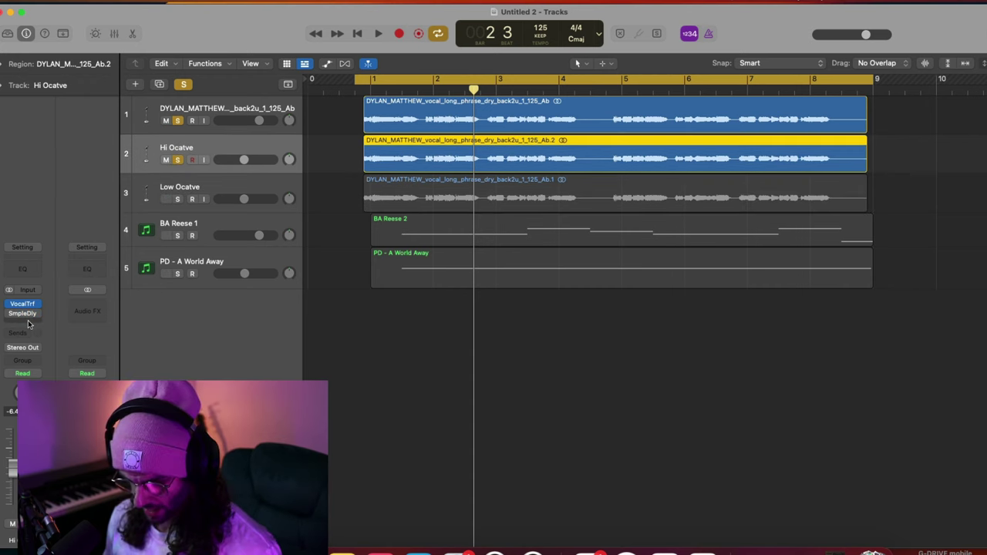
- Add a Tremolo after Sample Delay on the high octave track with a rate of 4 Bars and 70% depth
{"action": "left_click", "coordinate": [29, 324]}
{"action": "key", "text": "Return"}
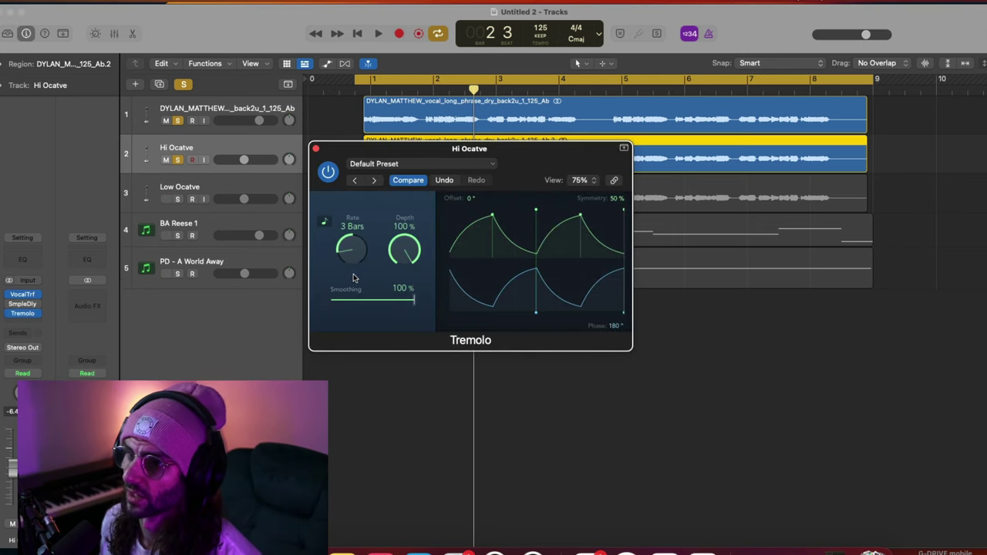
{"action": "left_click_drag", "start_coordinate": [404, 256], "coordinate": [398, 297]}
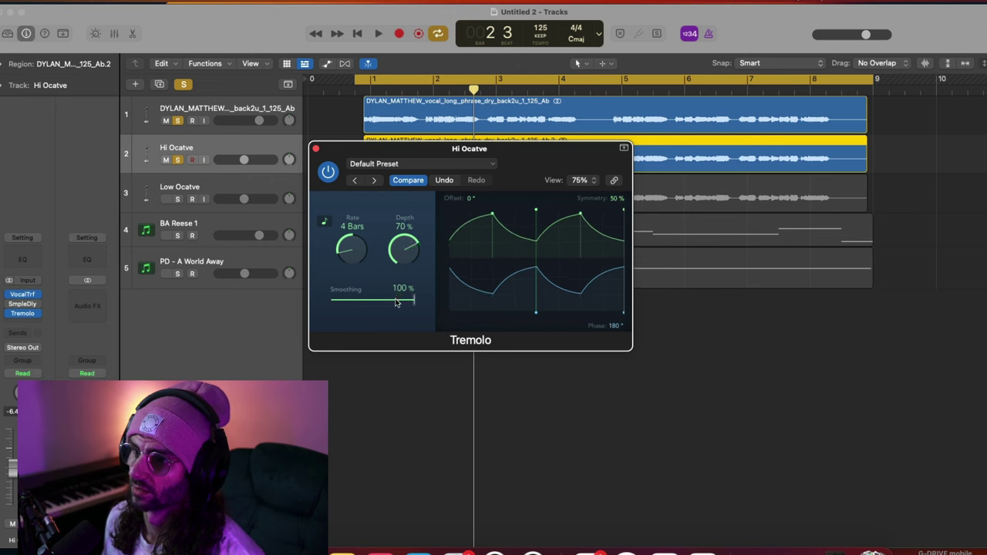
- Play the soloed vocals while adding the low octave, BA Reese 1 and PD - A World Away tracks, and clear all solos
{"action": "key", "text": "space"}
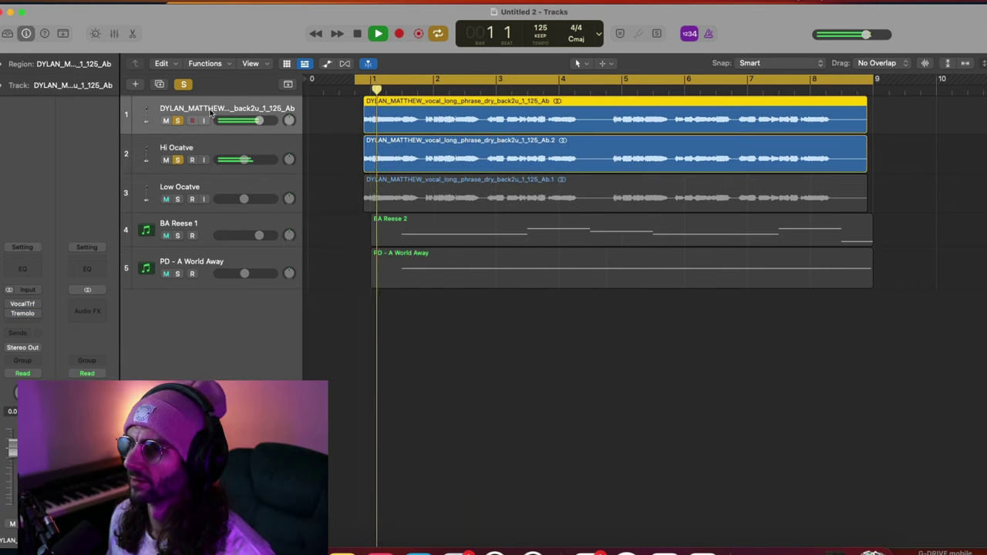
{"action": "left_click", "coordinate": [177, 199]}
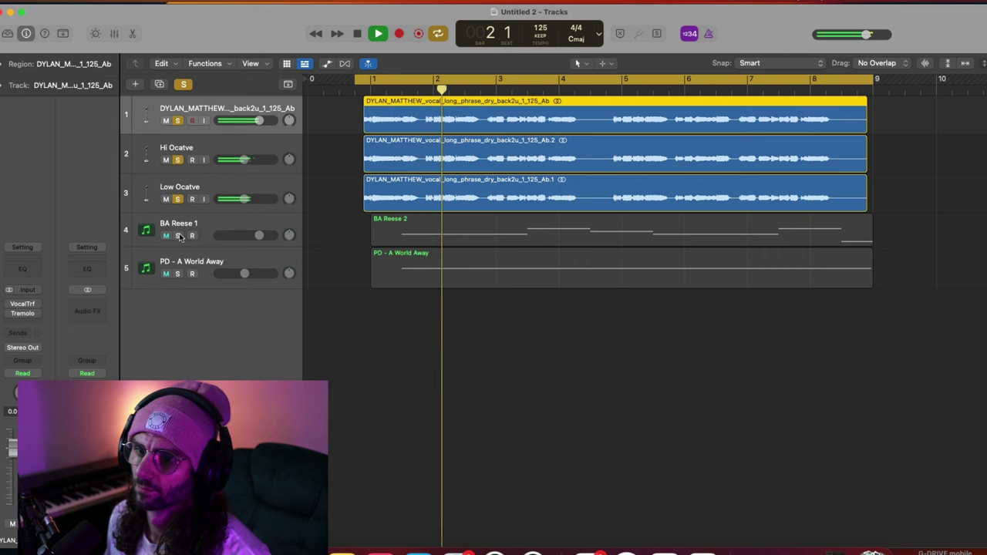
{"action": "left_click", "coordinate": [178, 236]}
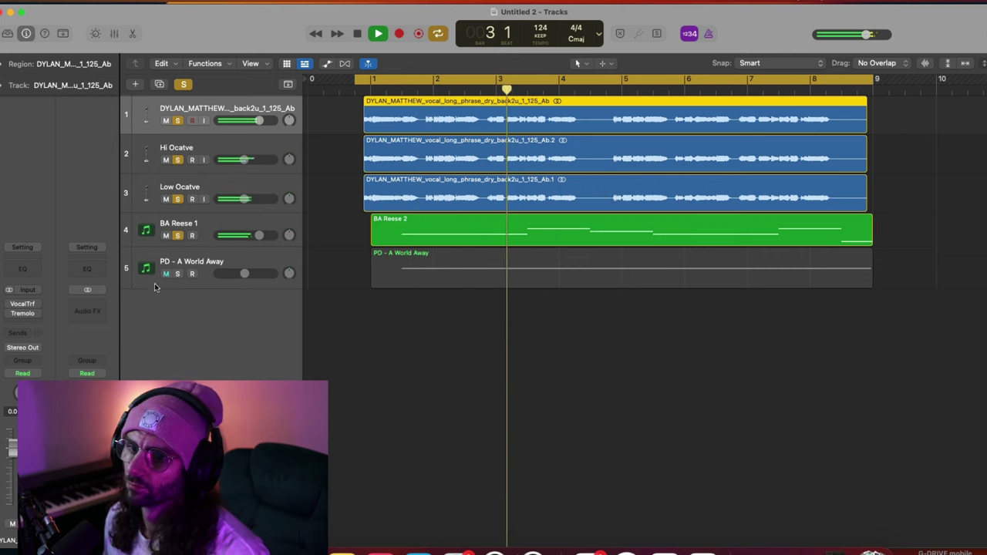
{"action": "left_click", "coordinate": [176, 274]}
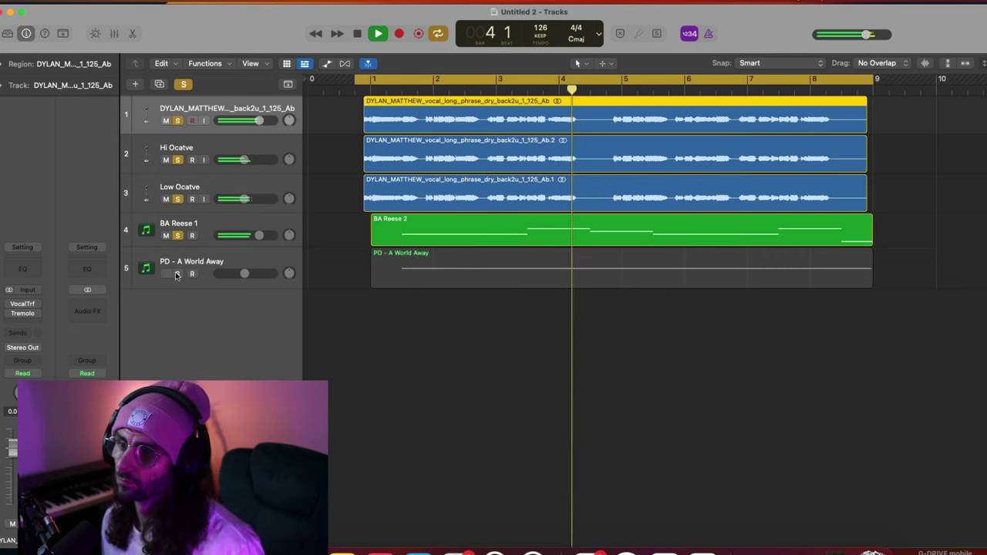
{"action": "key", "text": "space"}
{"action": "left_click", "coordinate": [184, 84]}
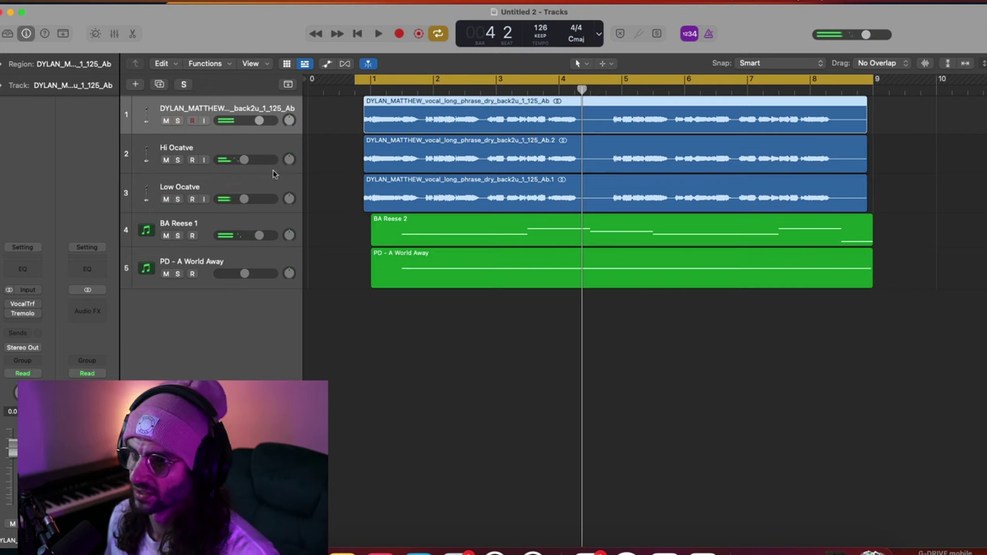
- Mute the high and low octave tracks and solo the original vocal
{"action": "left_click", "coordinate": [402, 334]}
{"action": "left_click", "coordinate": [231, 193]}
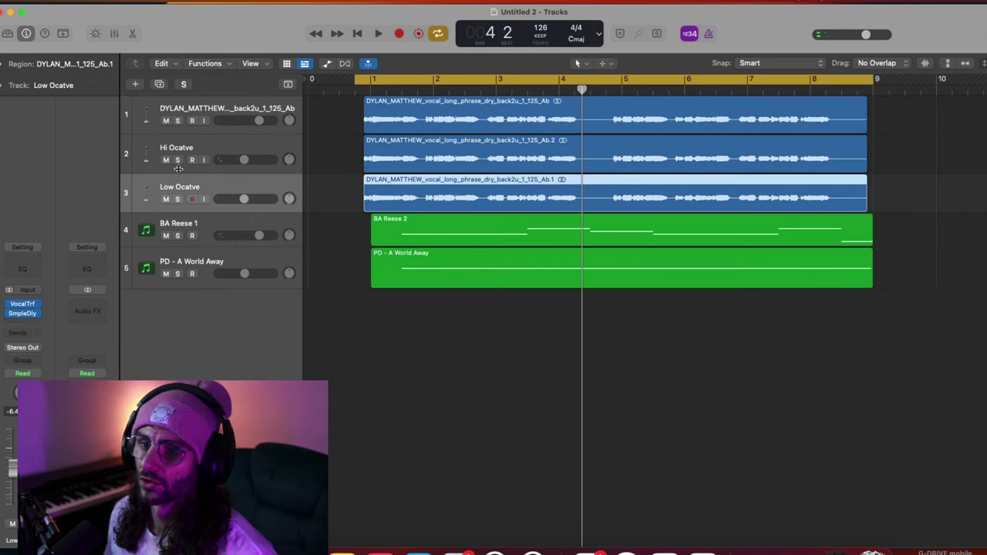
{"action": "left_click", "coordinate": [165, 160]}
{"action": "left_click", "coordinate": [165, 199]}
{"action": "left_click", "coordinate": [245, 128]}
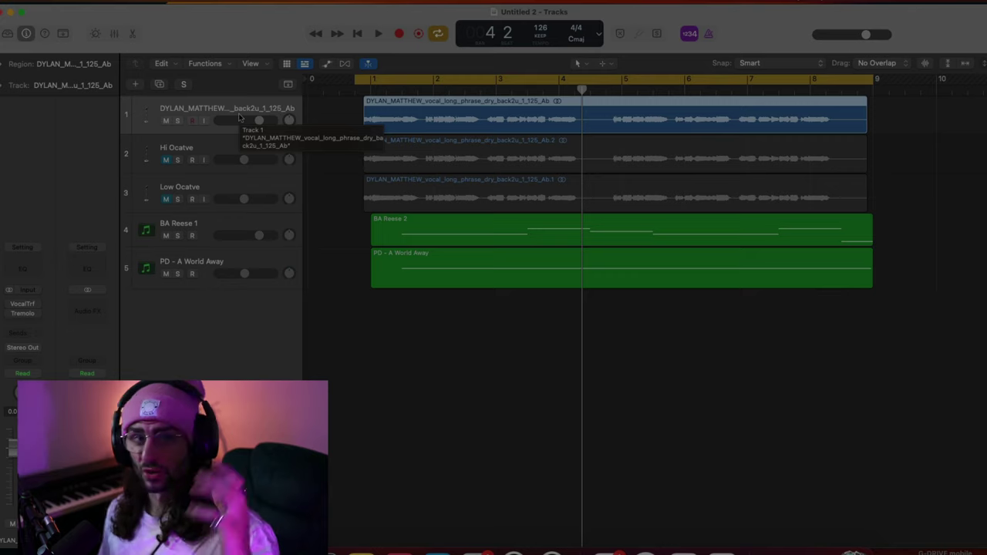
{"action": "left_click", "coordinate": [179, 121]}
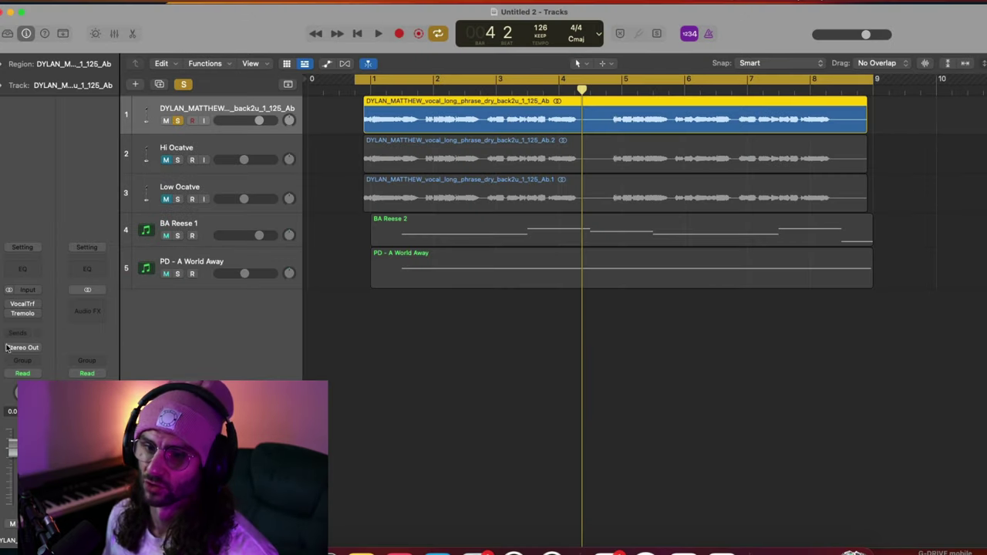
- Insert a Chorus after the Tremolo on the original vocal track
{"action": "left_click", "coordinate": [26, 324]}
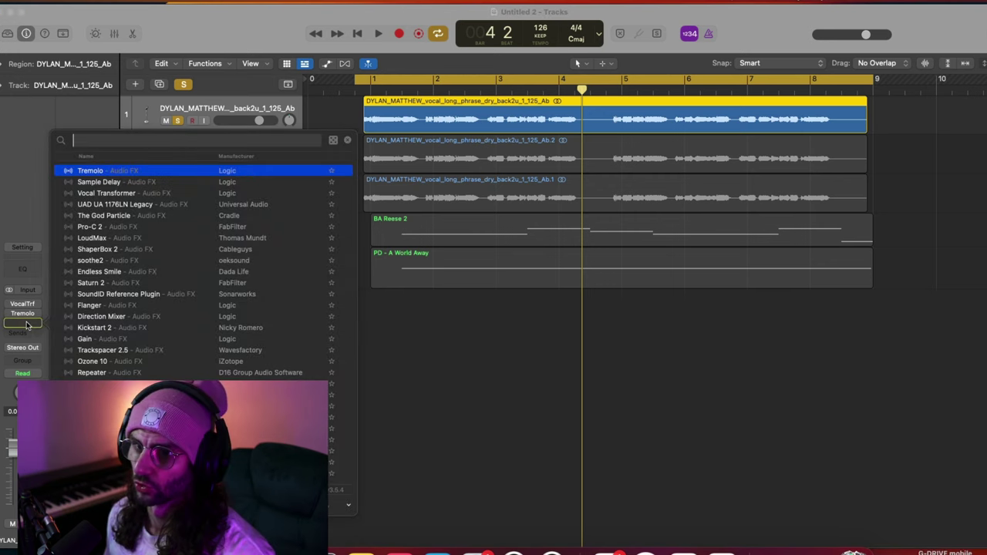
{"action": "type", "text": "chorus"}
{"action": "key", "text": "Escape"}
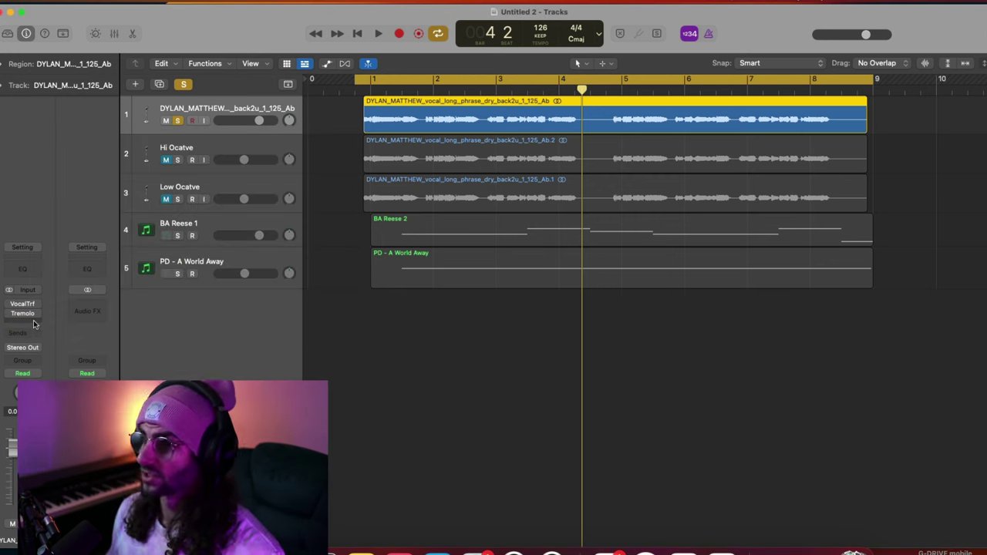
{"action": "left_click", "coordinate": [27, 324]}
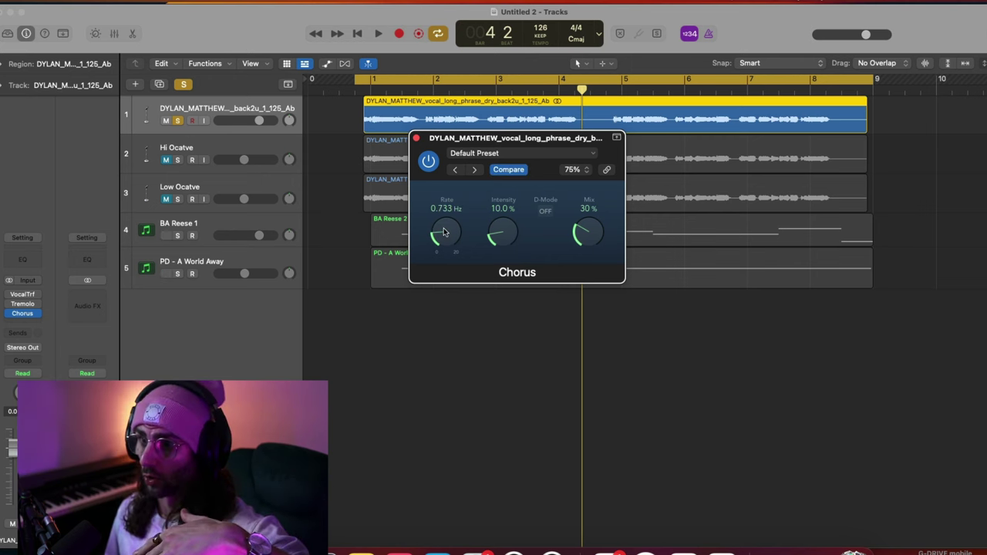
- Set the Chorus mix to 100% and tune the rate to 0.300 Hz and the intensity to 16.5% during playback
{"action": "left_click_drag", "start_coordinate": [435, 234], "coordinate": [485, 245]}
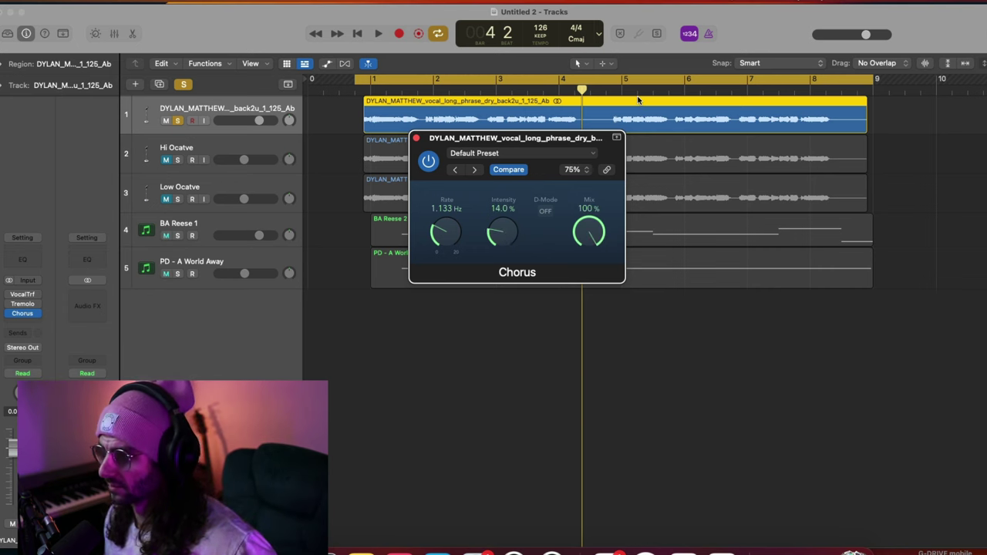
{"action": "left_click_drag", "start_coordinate": [588, 233], "coordinate": [583, 289]}
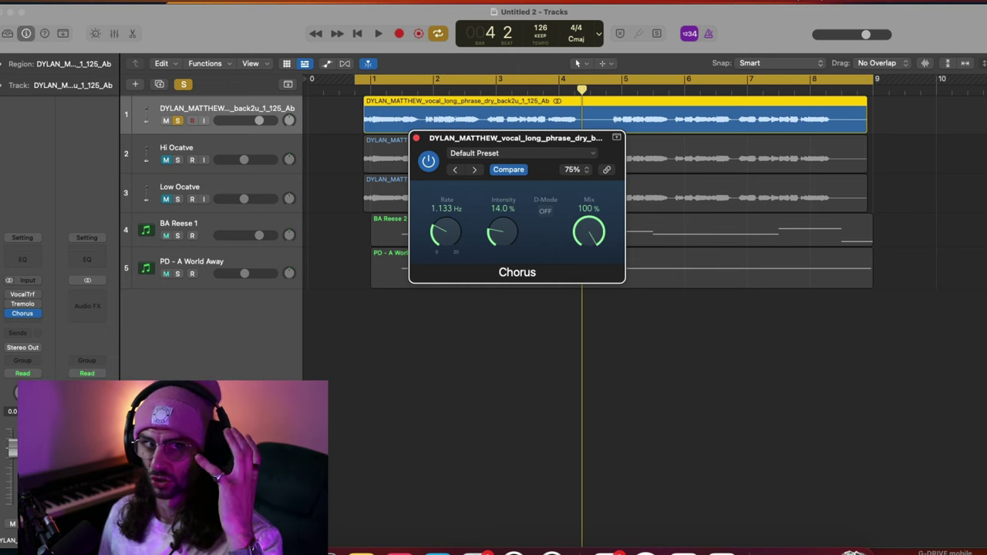
{"action": "key", "text": "Return"}
{"action": "key", "text": "space"}
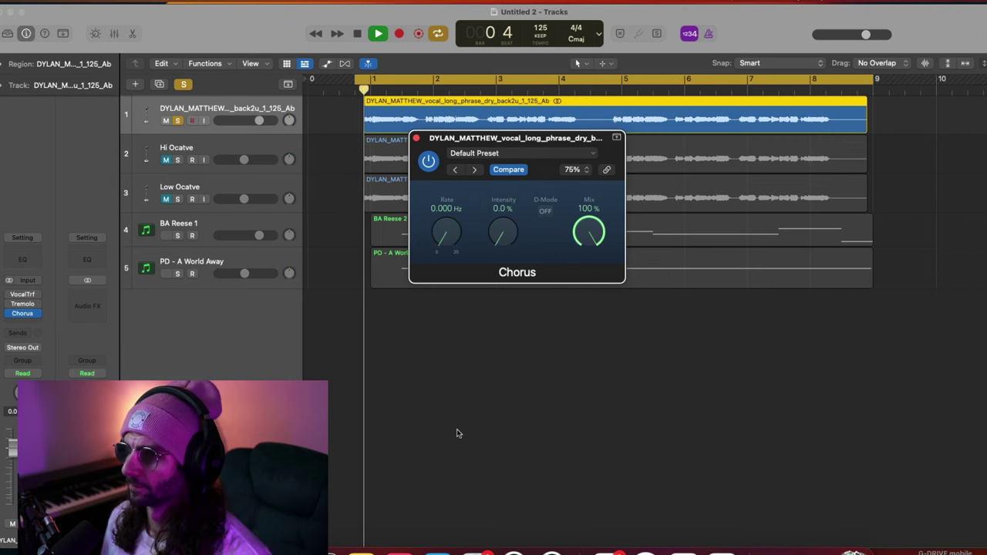
{"action": "left_click_drag", "start_coordinate": [445, 235], "coordinate": [480, 134]}
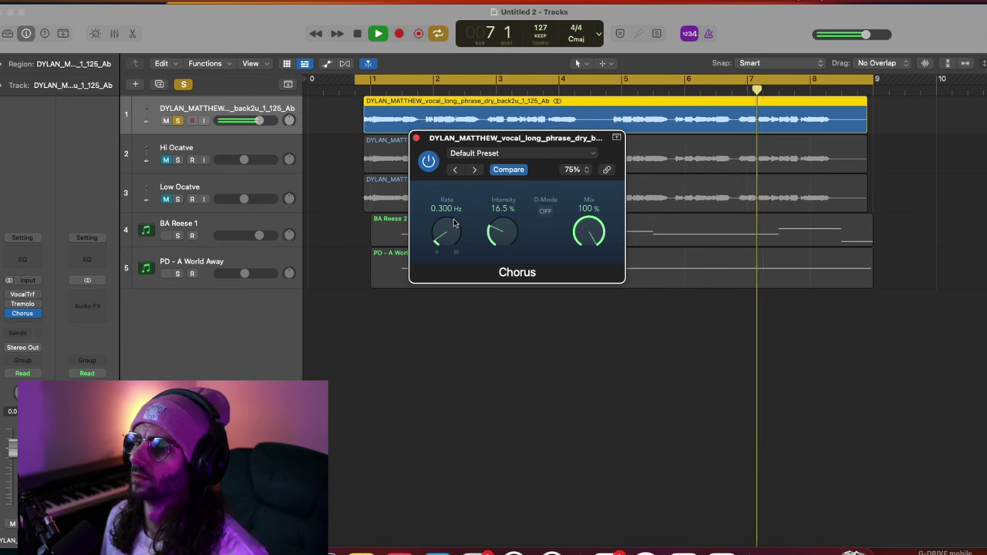
- Set the Chorus rate to 20.00 Hz and the intensity to 100%, and replay the vocal
{"action": "left_click_drag", "start_coordinate": [452, 238], "coordinate": [463, 206]}
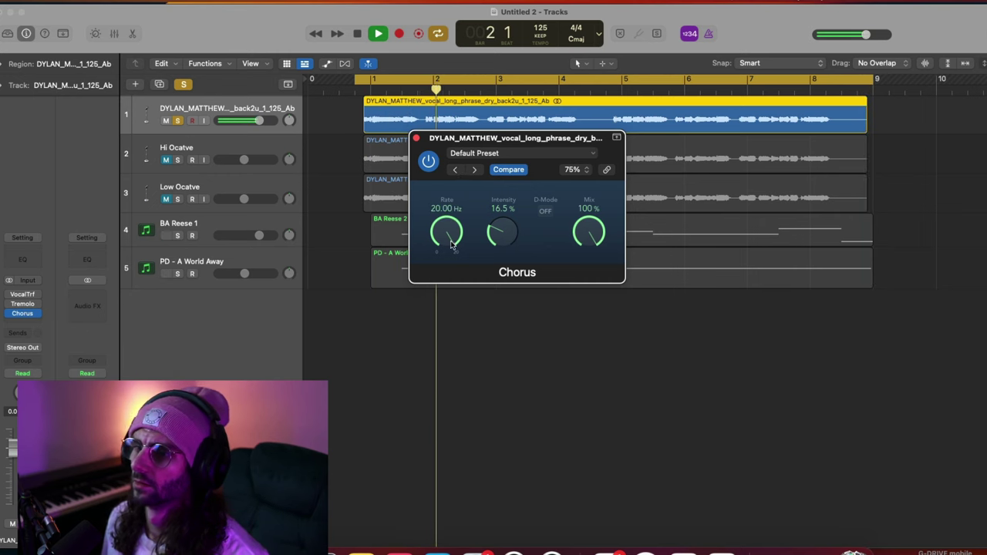
{"action": "key", "text": "space"}
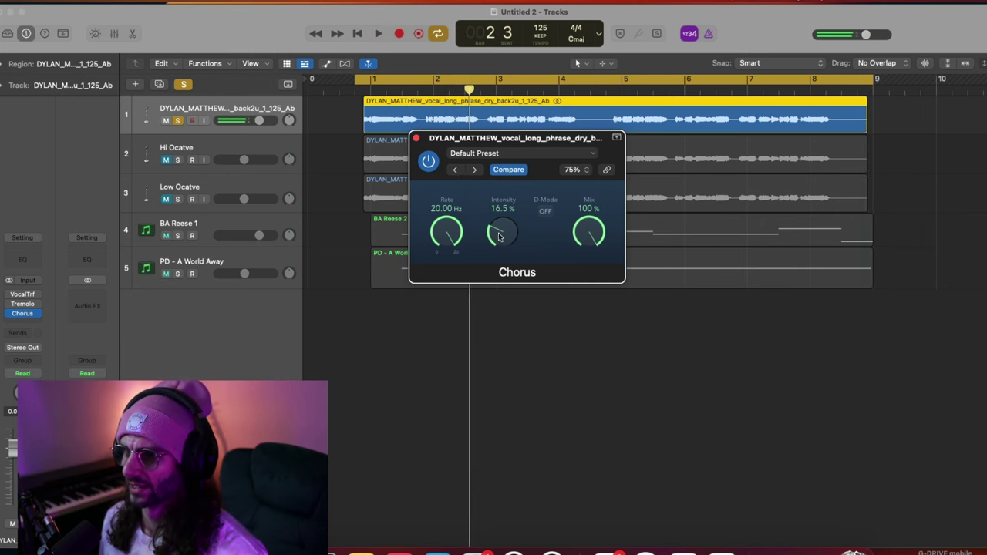
{"action": "left_click", "coordinate": [510, 170]}
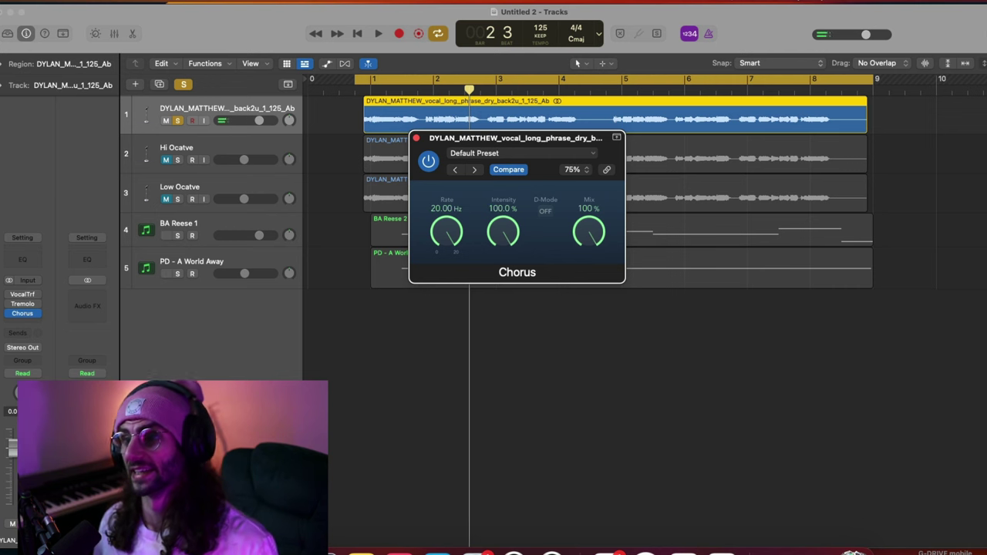
{"action": "key", "text": "space"}
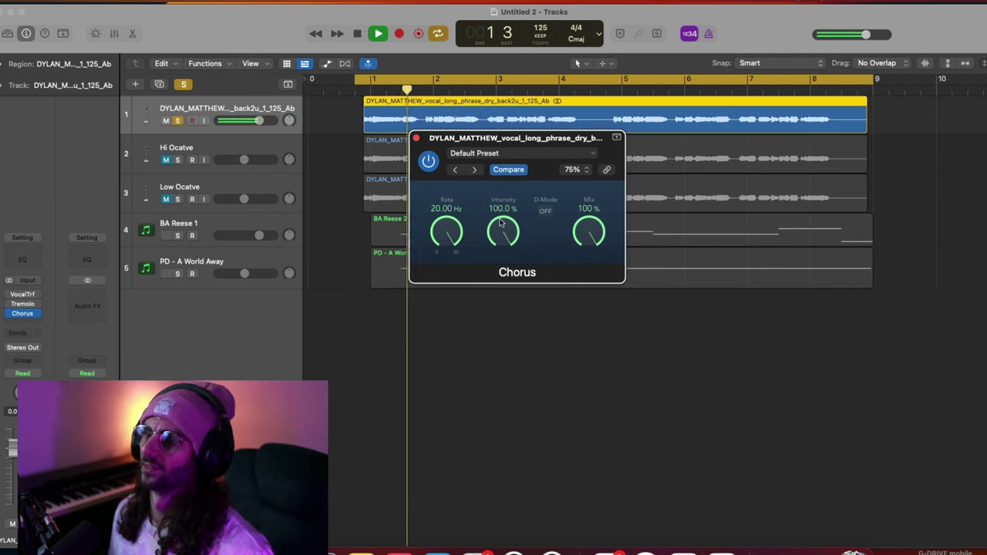
- Tune the Chorus rate to 1.367 Hz and the intensity to 18.5% during playback
{"action": "left_click_drag", "start_coordinate": [500, 219], "coordinate": [488, 307]}
{"action": "left_click_drag", "start_coordinate": [447, 234], "coordinate": [440, 319]}
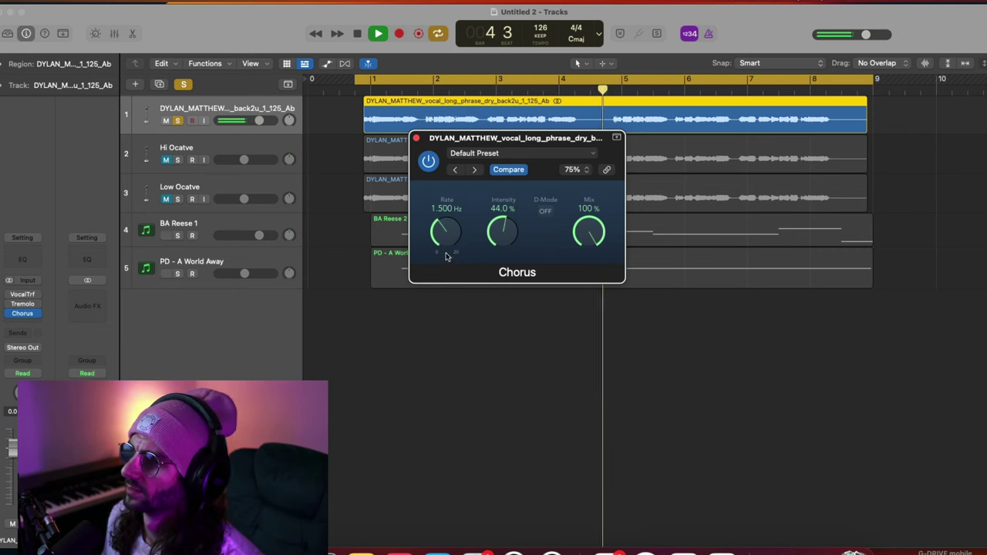
{"action": "left_click_drag", "start_coordinate": [440, 234], "coordinate": [440, 227]}
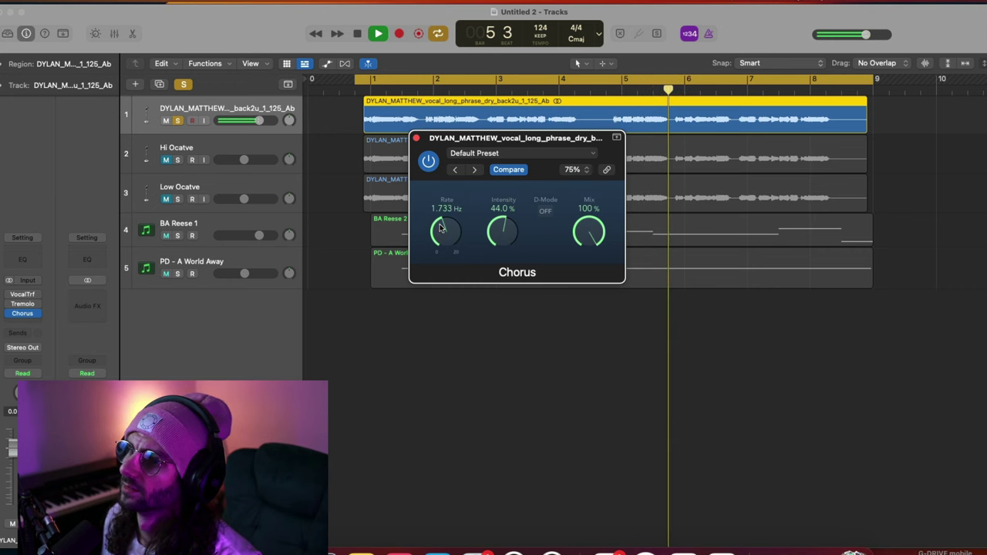
{"action": "left_click_drag", "start_coordinate": [501, 231], "coordinate": [496, 266]}
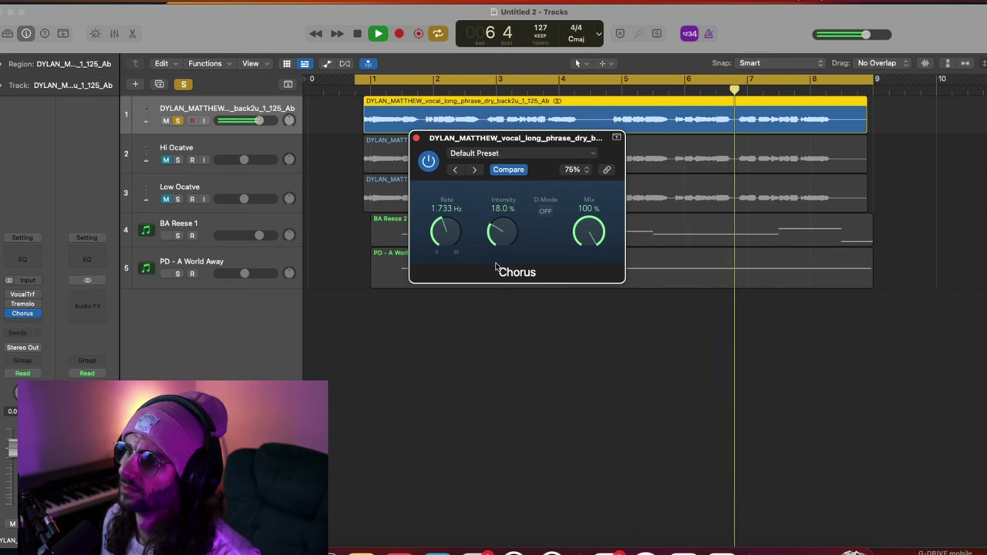
{"action": "left_click_drag", "start_coordinate": [445, 231], "coordinate": [439, 250]}
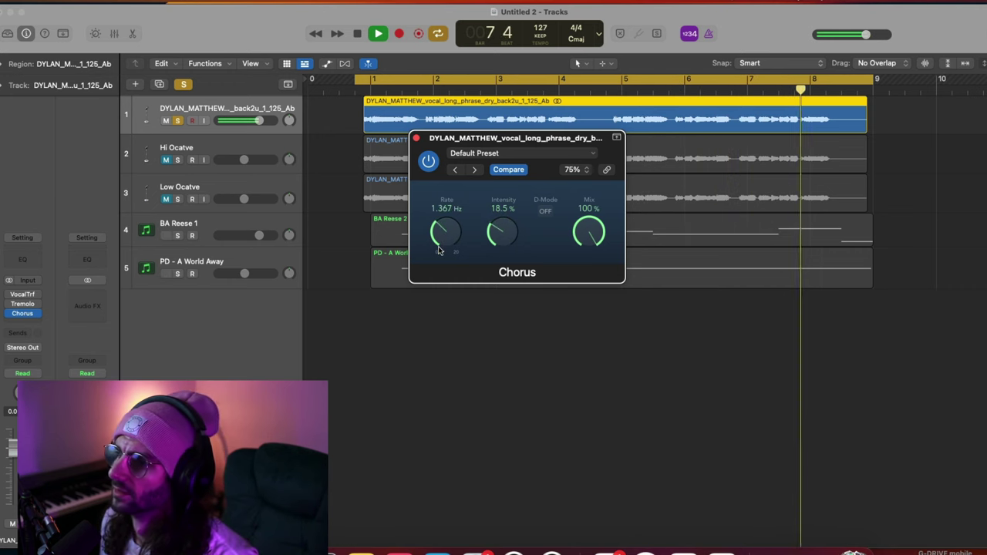
{"action": "key", "text": "space"}
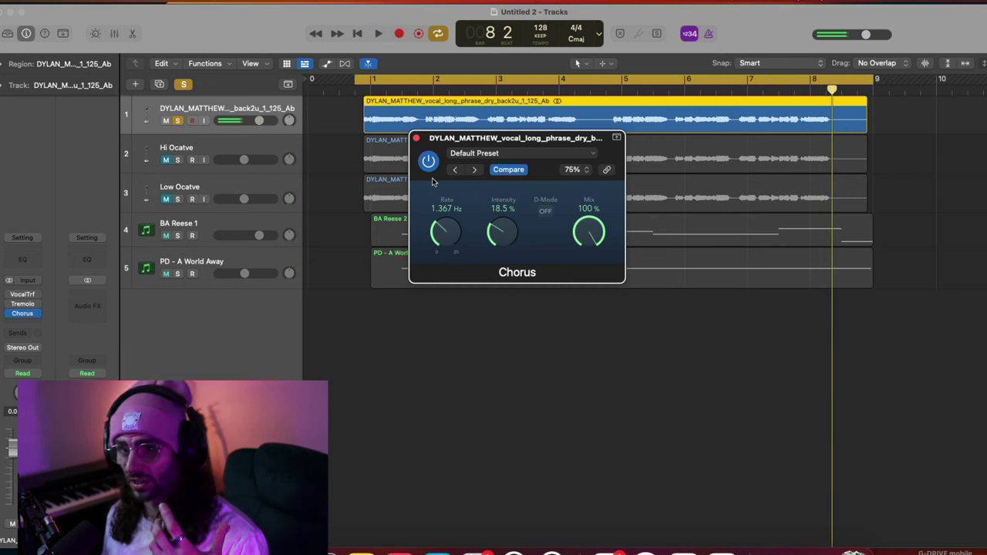
- Play the soloed vocal with the Chorus bypassed and re-enabled to compare the sound
{"action": "left_click", "coordinate": [429, 161]}
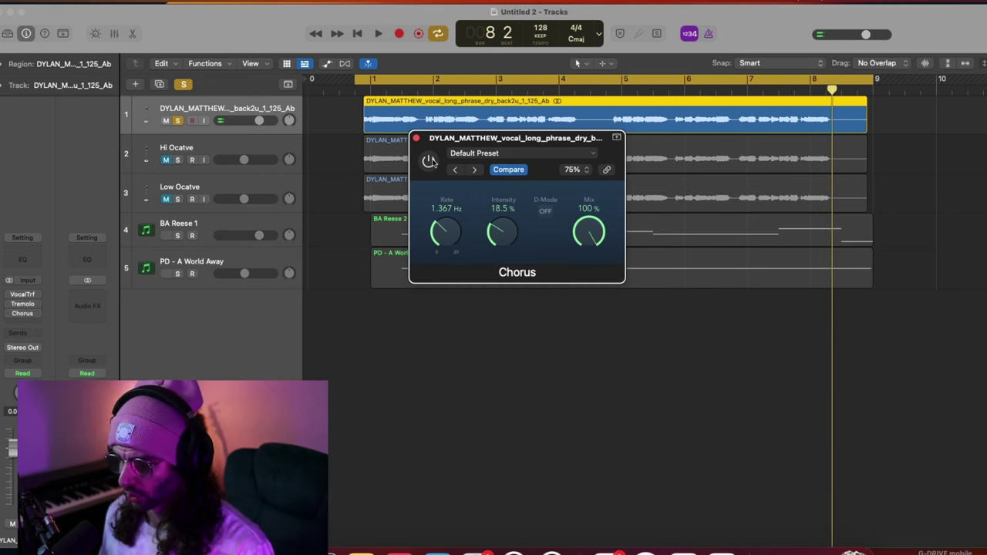
{"action": "key", "text": "space"}
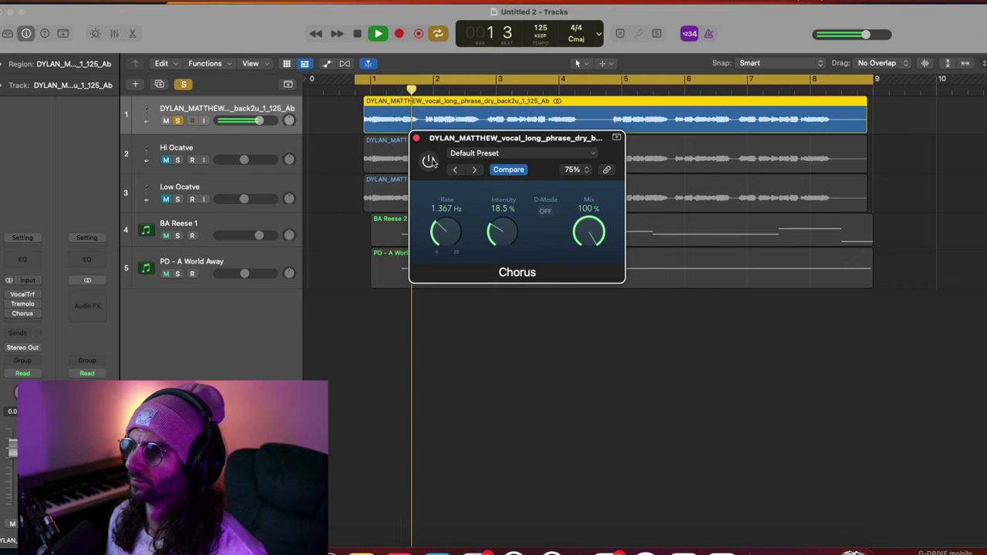
{"action": "left_click", "coordinate": [430, 161]}
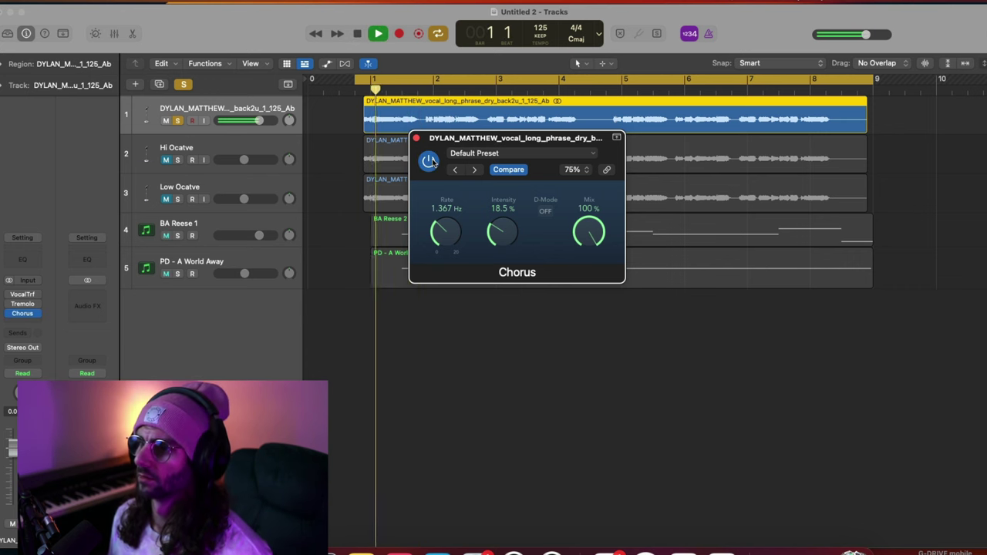
{"action": "key", "text": "space"}
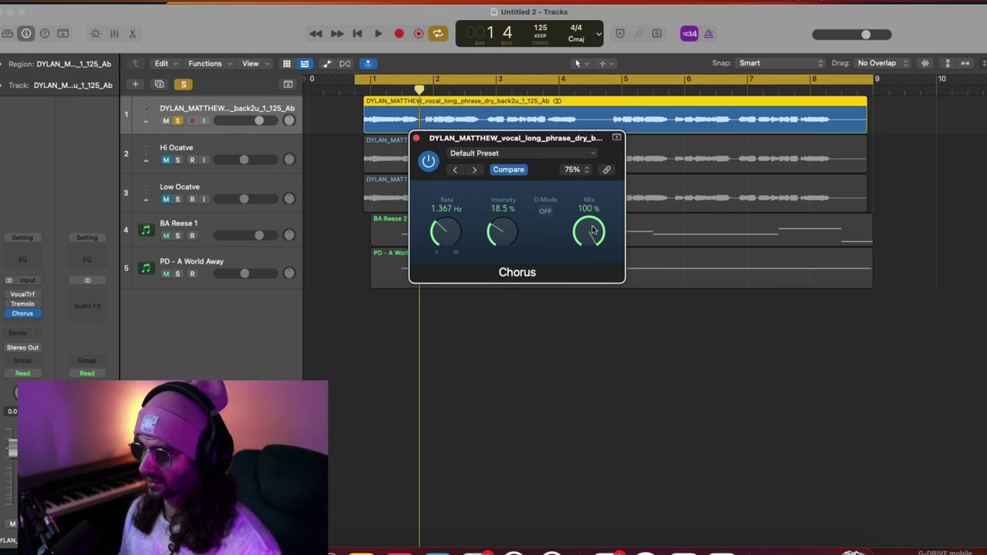
- Try a 20% Chorus mix, then audition a 100% mix with 91% intensity and a 14.30 Hz rate
{"action": "left_click_drag", "start_coordinate": [588, 236], "coordinate": [561, 280]}
{"action": "left_click_drag", "start_coordinate": [544, 346], "coordinate": [542, 360]}
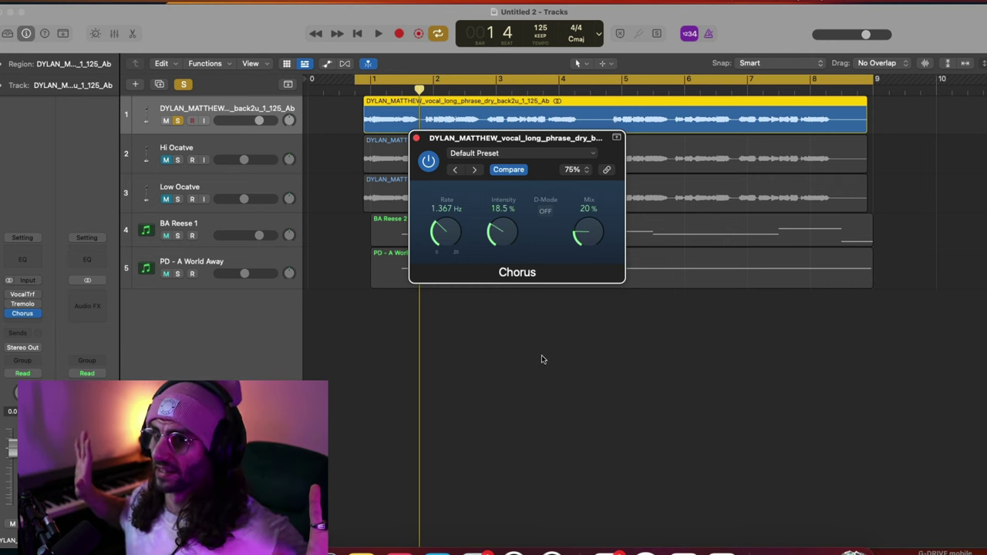
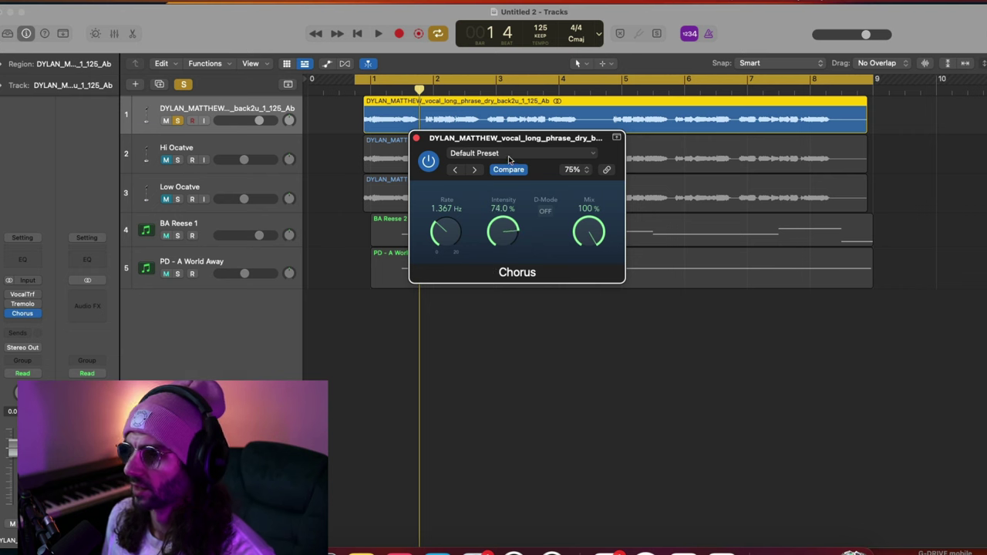
{"action": "key", "text": "space"}
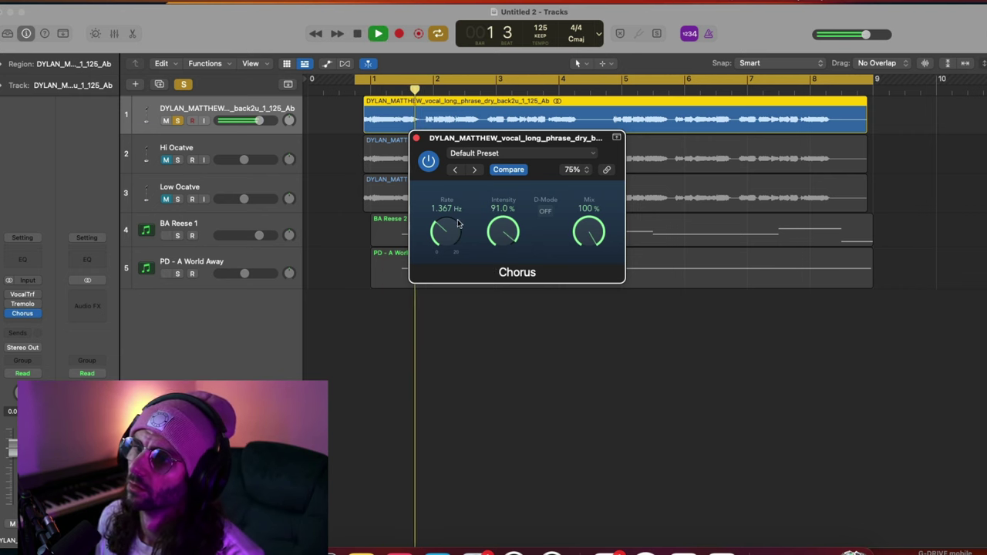
{"action": "left_click_drag", "start_coordinate": [457, 223], "coordinate": [437, 258]}
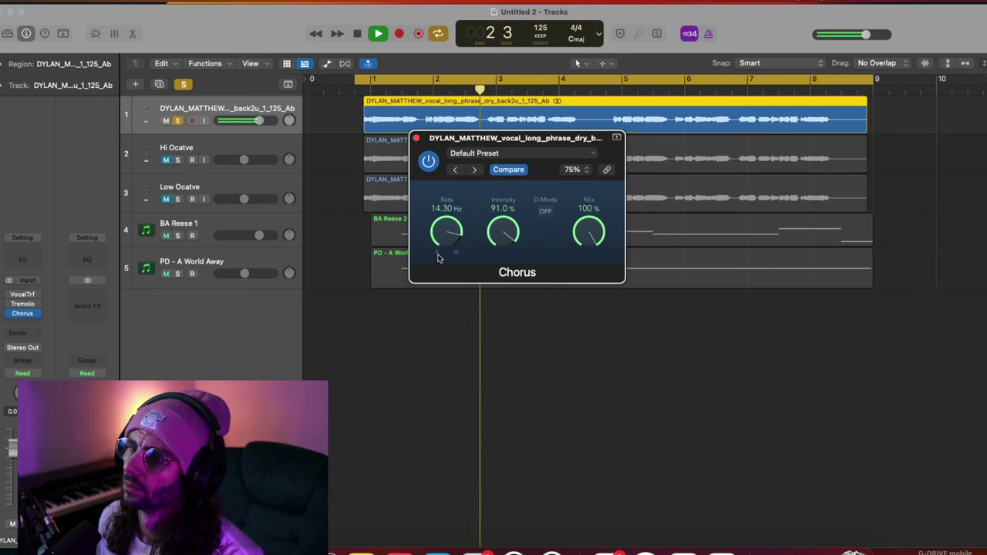
{"action": "left_click", "coordinate": [544, 212]}
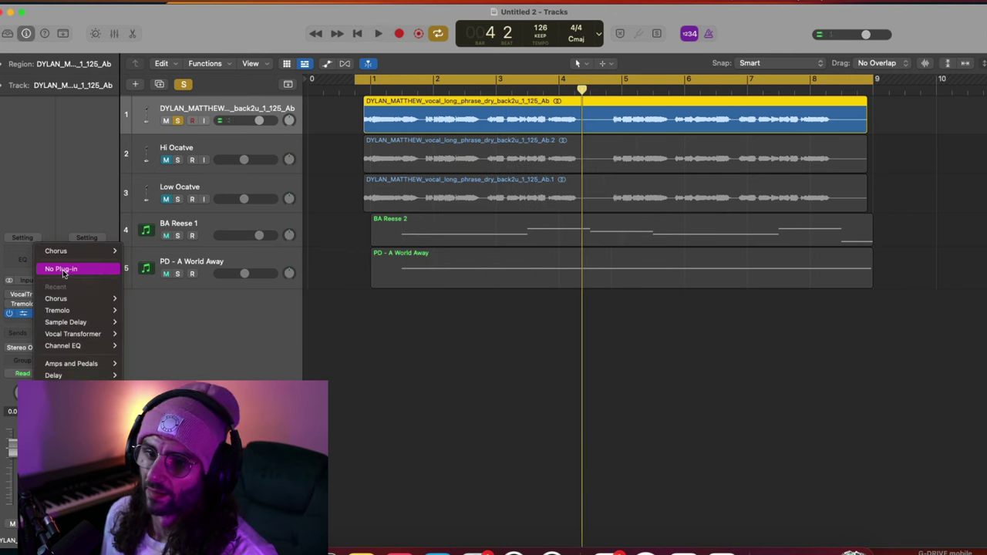
- Remove the Chorus from the original vocal and insert a Flanger after the Tremolo
{"action": "left_click", "coordinate": [64, 270]}
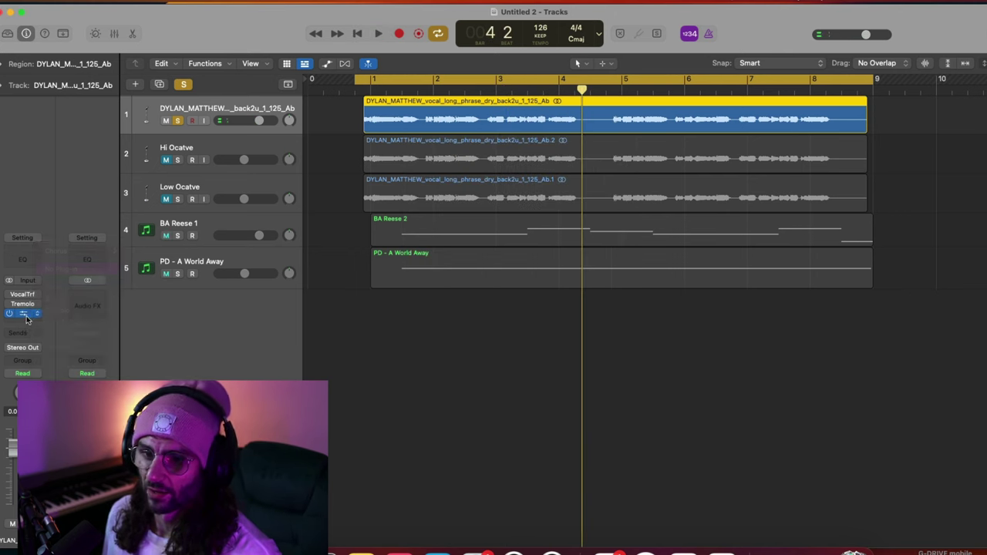
{"action": "left_click", "coordinate": [27, 324]}
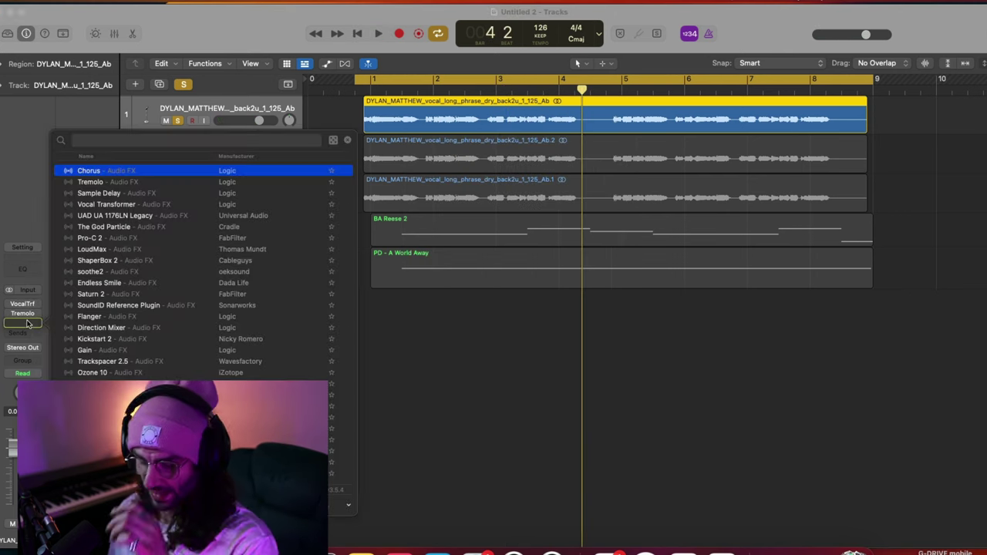
{"action": "type", "text": "flang"}
{"action": "key", "text": "Return"}
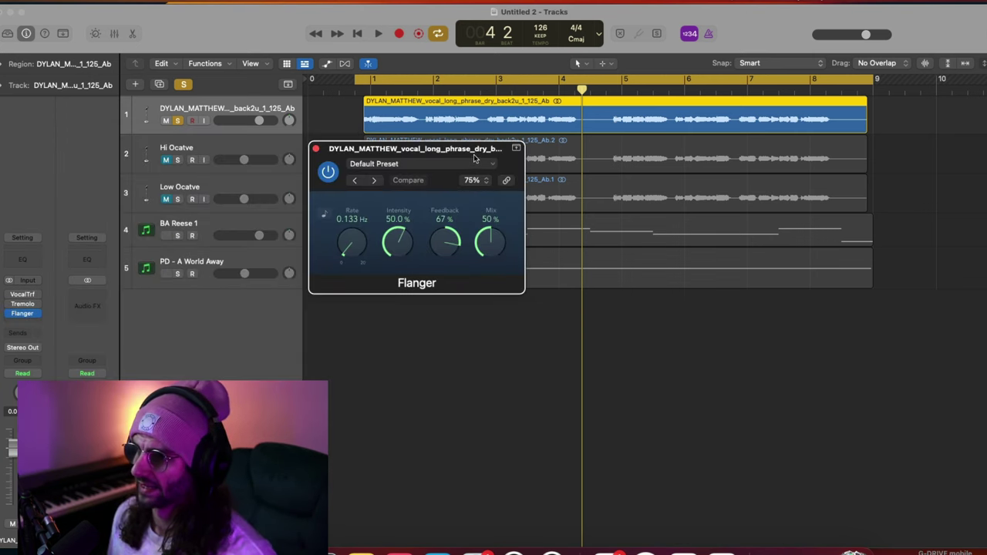
{"action": "left_click_drag", "start_coordinate": [476, 158], "coordinate": [629, 202]}
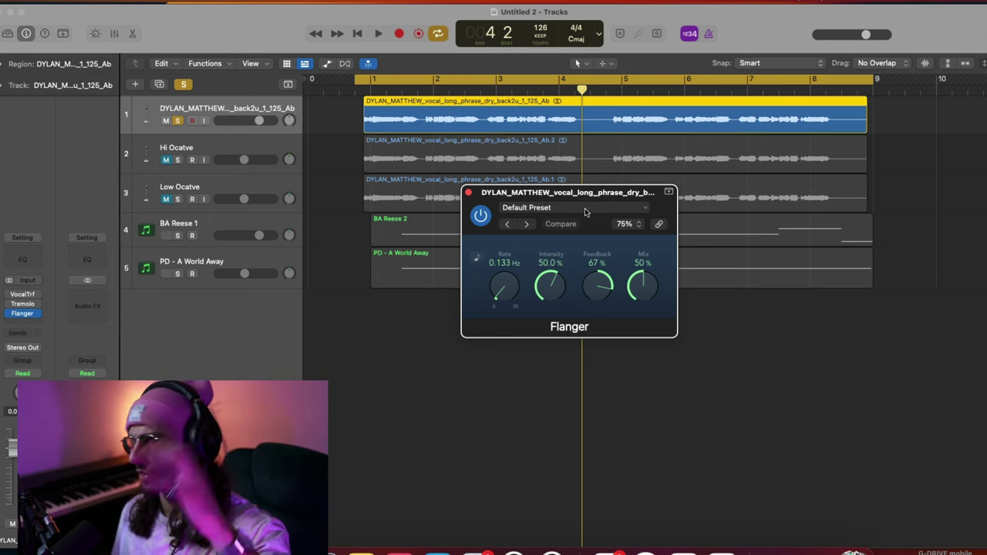
- Sync the Flanger rate to the tempo at 1 Bar, set the mix to 100% and play the vocal
{"action": "left_click", "coordinate": [478, 258]}
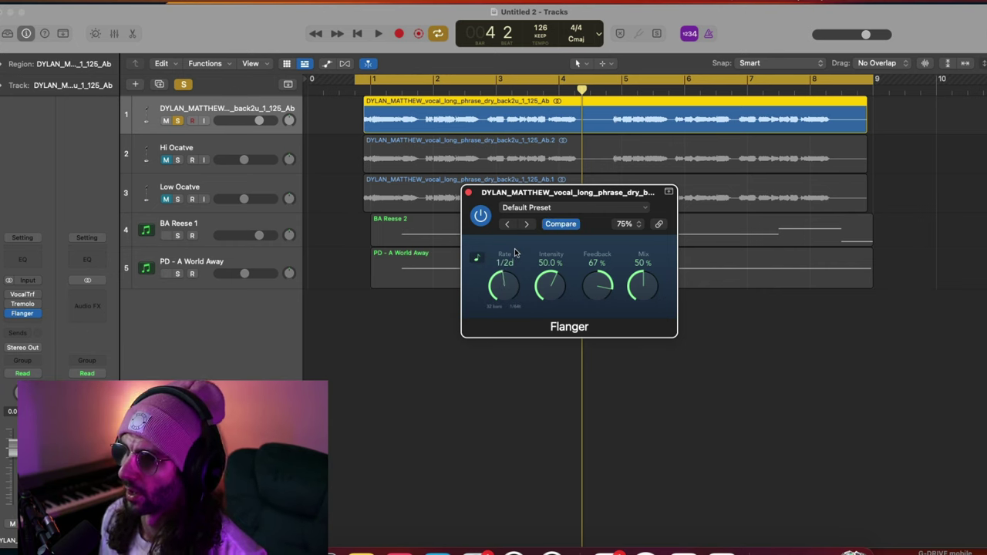
{"action": "left_click_drag", "start_coordinate": [515, 253], "coordinate": [515, 263]}
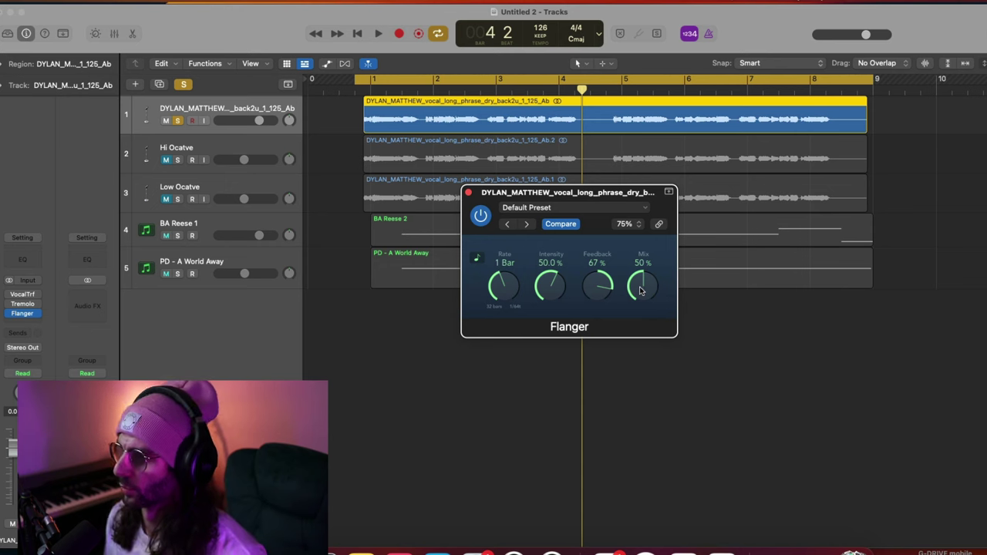
{"action": "left_click_drag", "start_coordinate": [640, 290], "coordinate": [640, 267]}
{"action": "key", "text": "Return"}
{"action": "key", "text": "space"}
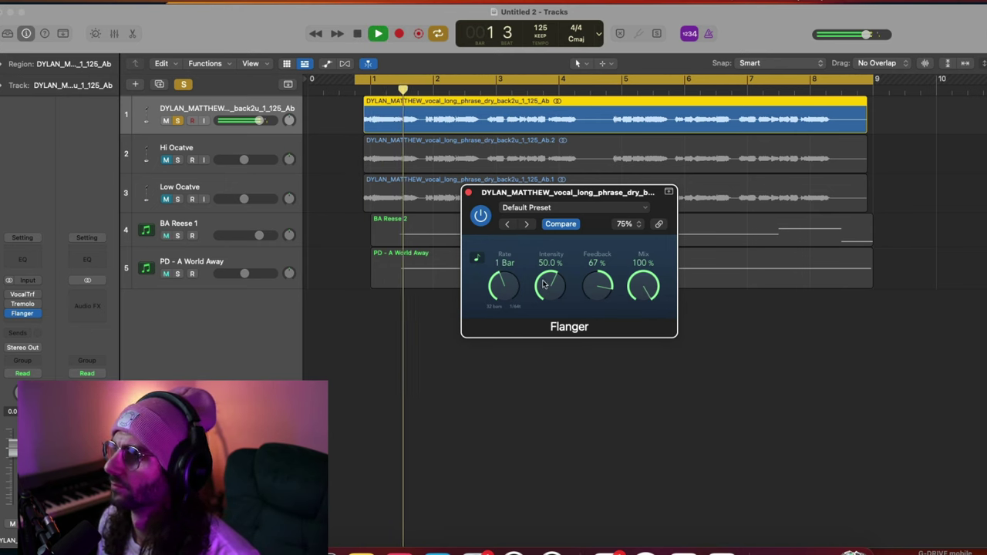
- Tune the Flanger during playback to 53% intensity, 99% feedback and a rate of 5 Bars
{"action": "left_click_drag", "start_coordinate": [544, 285], "coordinate": [606, 226]}
{"action": "left_click_drag", "start_coordinate": [598, 280], "coordinate": [580, 357]}
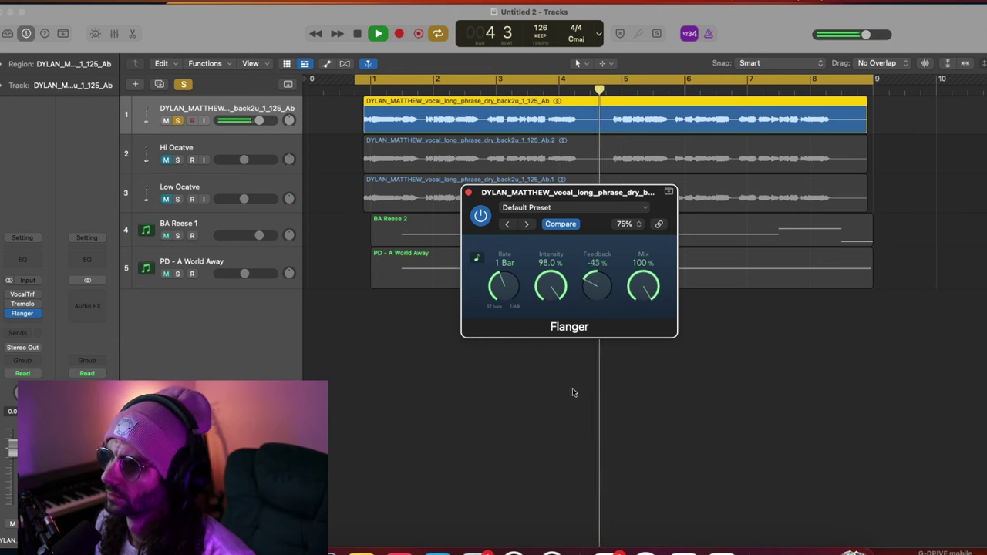
{"action": "left_click_drag", "start_coordinate": [573, 392], "coordinate": [599, 209]}
{"action": "left_click_drag", "start_coordinate": [551, 288], "coordinate": [547, 355]}
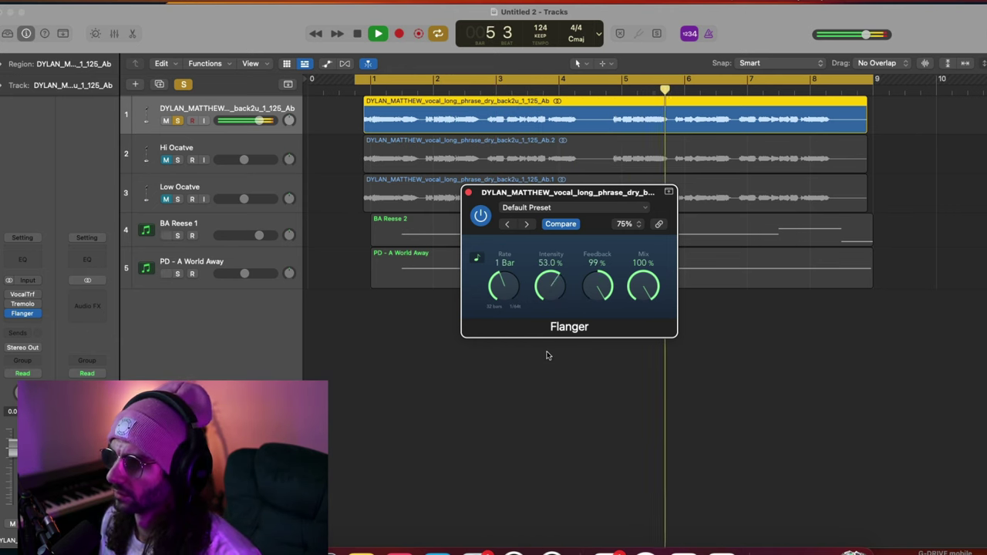
{"action": "left_click_drag", "start_coordinate": [505, 288], "coordinate": [501, 317]}
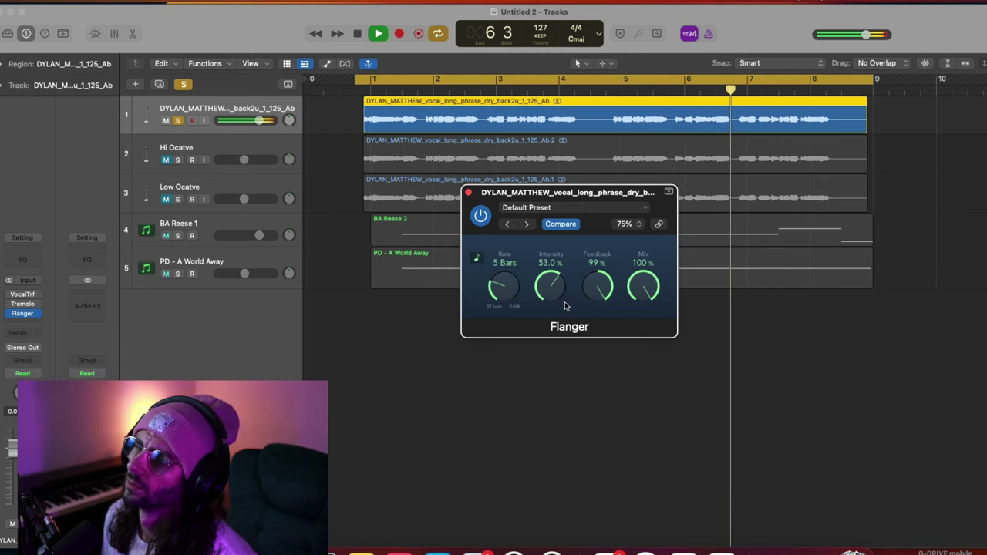
- Set the Flanger mix to 34% and the rate to 6 Bars, and fine-tune the feedback and rate
{"action": "left_click_drag", "start_coordinate": [643, 287], "coordinate": [628, 392]}
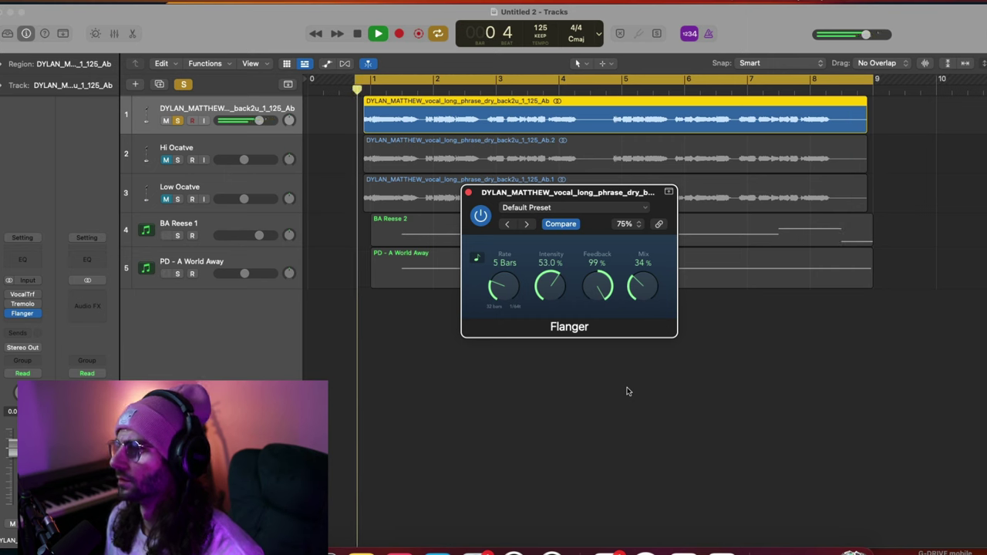
{"action": "left_click_drag", "start_coordinate": [487, 279], "coordinate": [489, 286]}
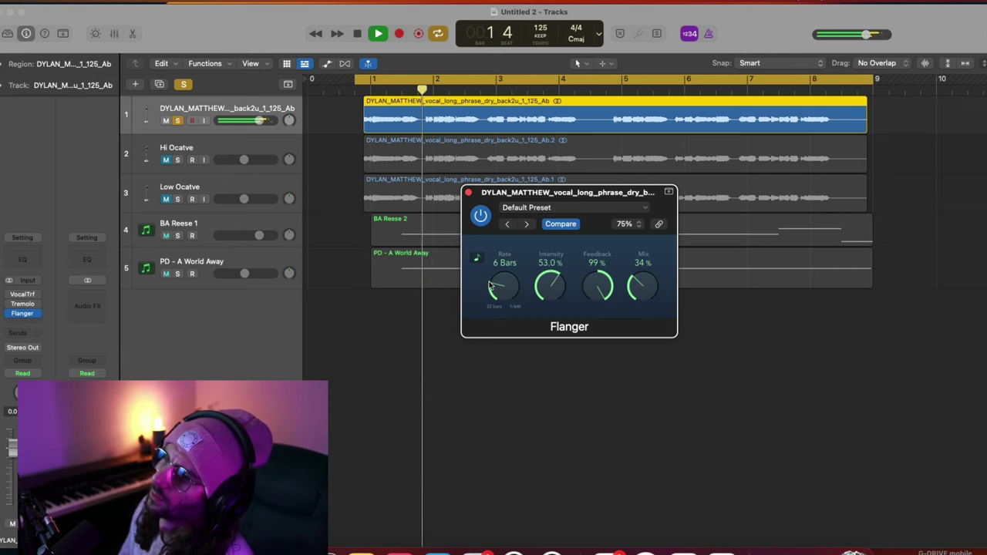
{"action": "left_click_drag", "start_coordinate": [597, 287], "coordinate": [591, 311]}
{"action": "left_click_drag", "start_coordinate": [500, 284], "coordinate": [502, 267]}
{"action": "left_click_drag", "start_coordinate": [584, 286], "coordinate": [639, 284]}
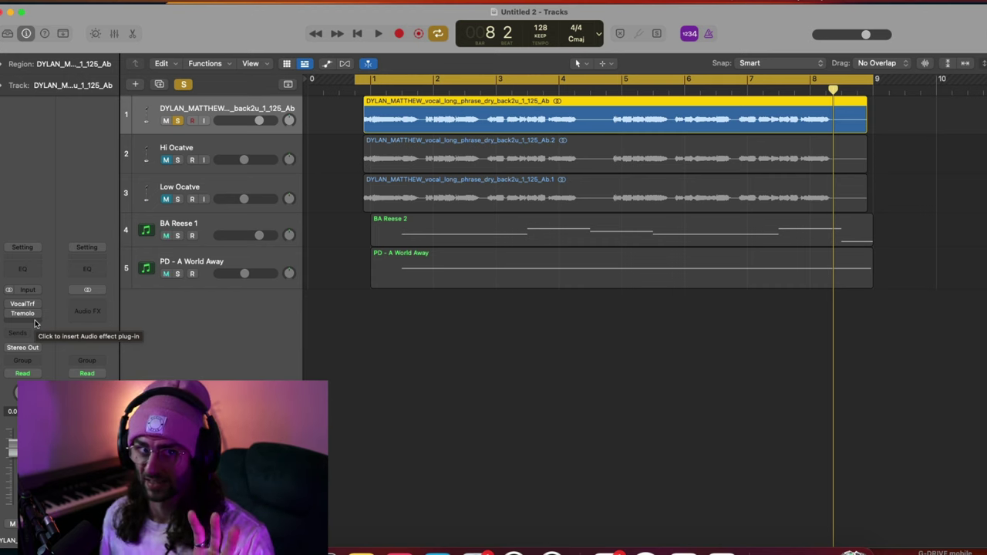
- Insert a Phaser after the Tremolo on the original vocal track in place of the Flanger
{"action": "left_click", "coordinate": [387, 334]}
{"action": "left_click", "coordinate": [22, 324]}
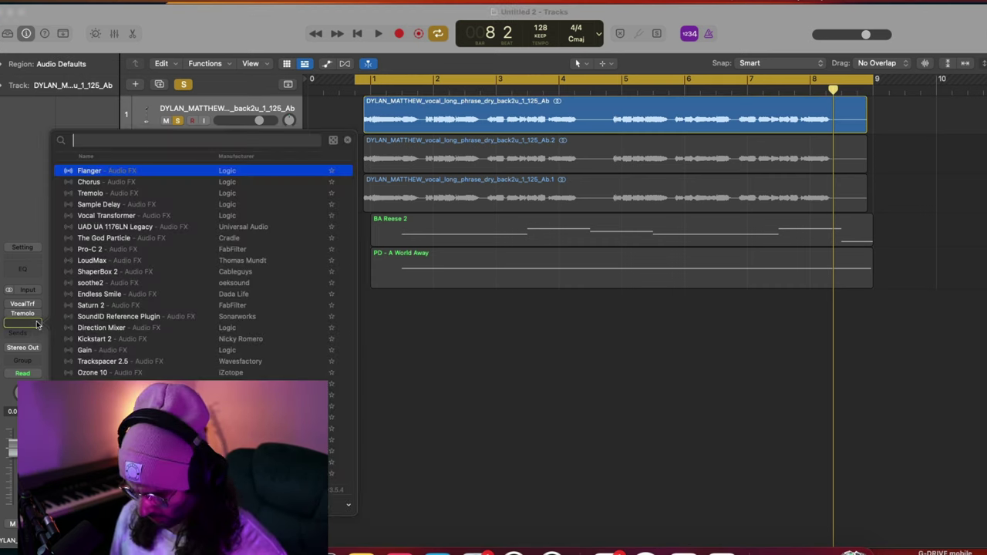
{"action": "type", "text": "phas"}
{"action": "key", "text": "Return"}
- Play the vocal while setting the Phaser mix to 100% and the feedback level to 78%
{"action": "key", "text": "space"}
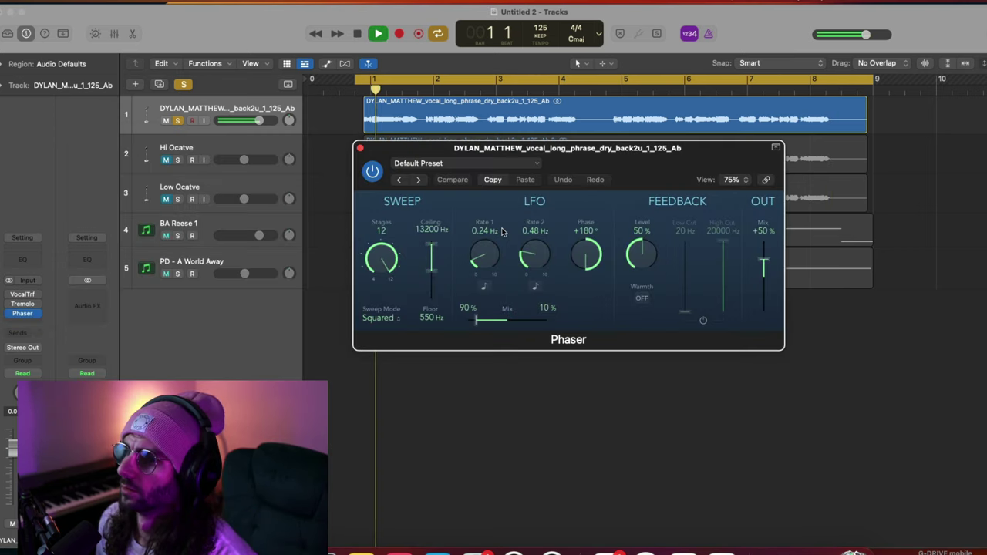
{"action": "left_click_drag", "start_coordinate": [763, 261], "coordinate": [764, 241]}
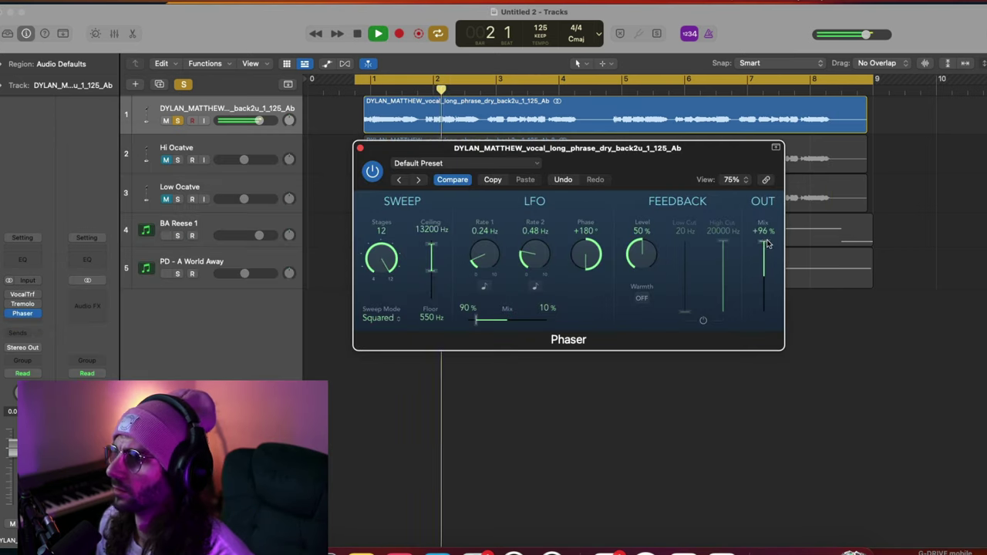
{"action": "left_click_drag", "start_coordinate": [629, 260], "coordinate": [639, 209]}
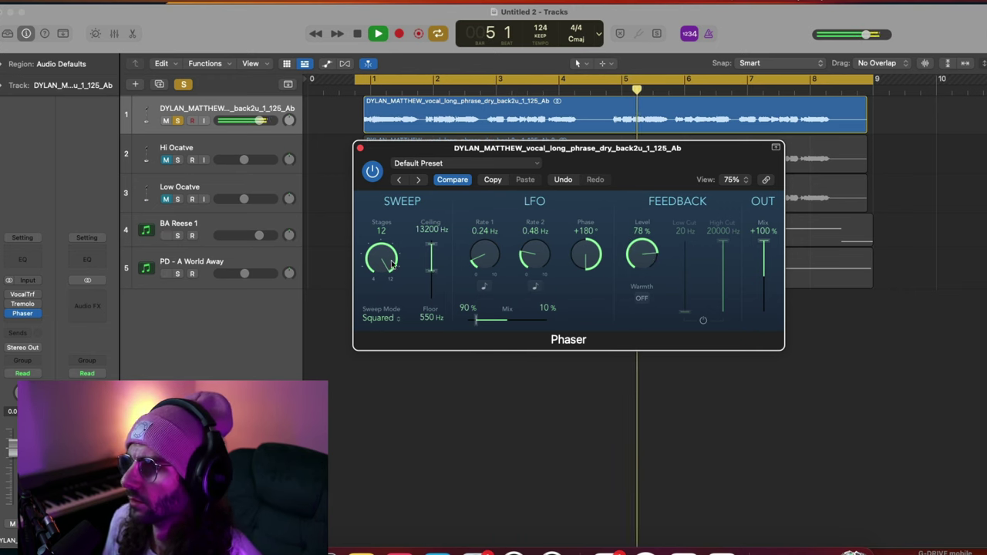
- Sync the Phaser's LFO rates to 1/2t and reduce its output mix to 16% while auditioning the vocal
{"action": "left_click_drag", "start_coordinate": [483, 256], "coordinate": [496, 204]}
{"action": "left_click", "coordinate": [484, 286]}
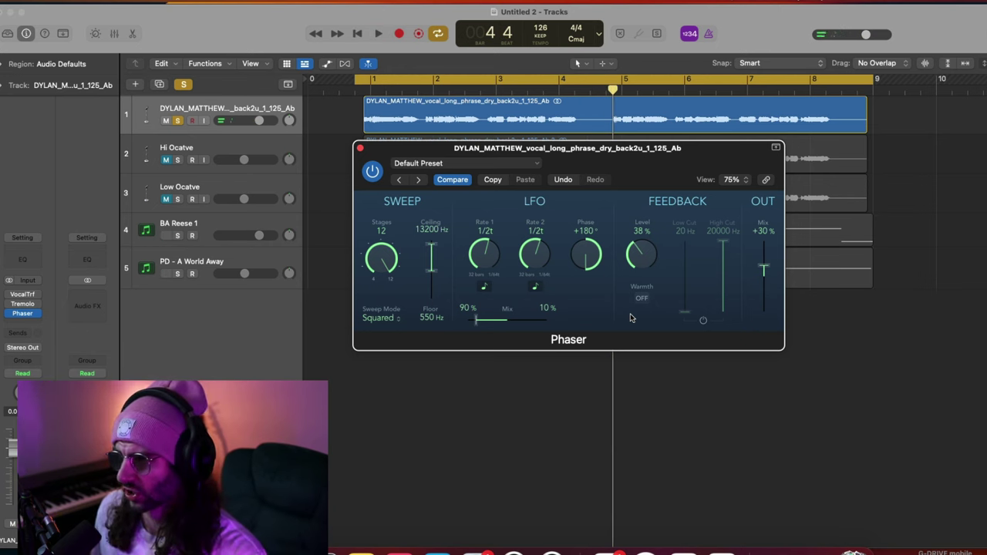
{"action": "key", "text": "space"}
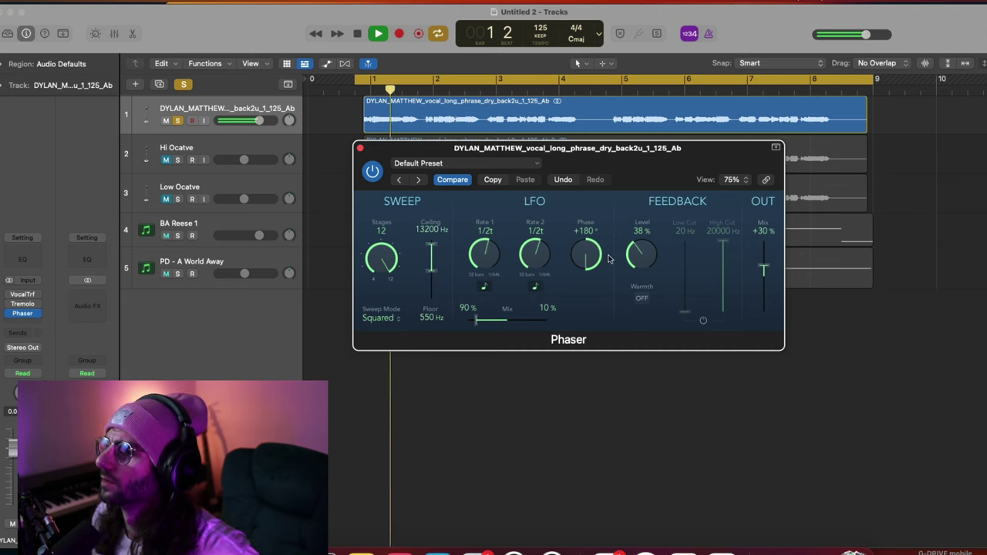
{"action": "left_click_drag", "start_coordinate": [758, 270], "coordinate": [761, 273]}
{"action": "key", "text": "space"}
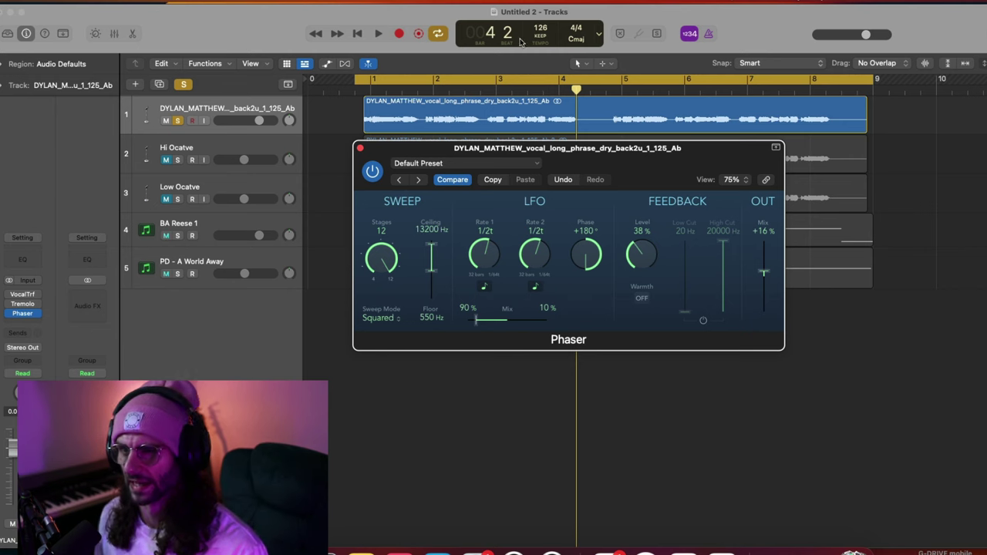
{"action": "left_click", "coordinate": [360, 148]}
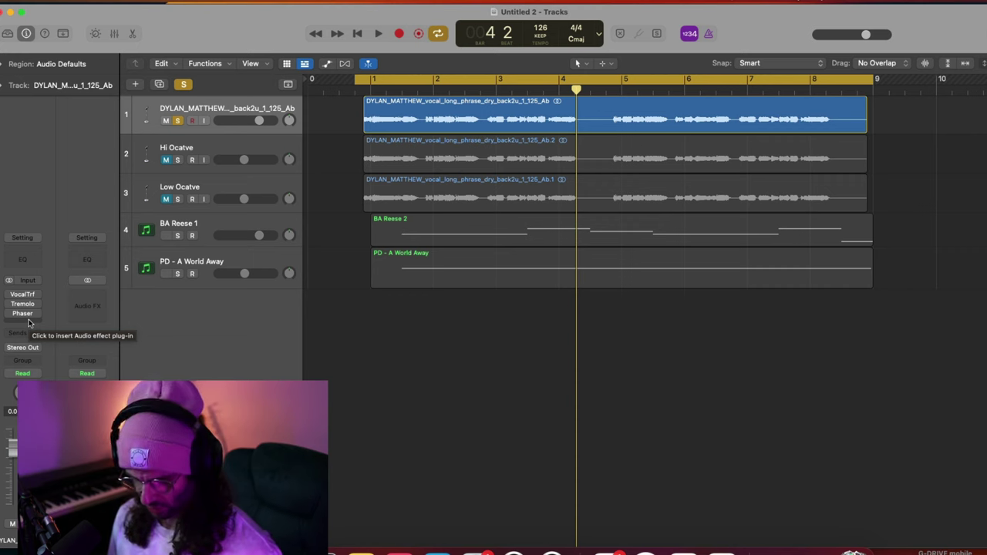
- Insert FabFilter Saturn 2 after the Phaser on the original vocal track
{"action": "left_click", "coordinate": [22, 323]}
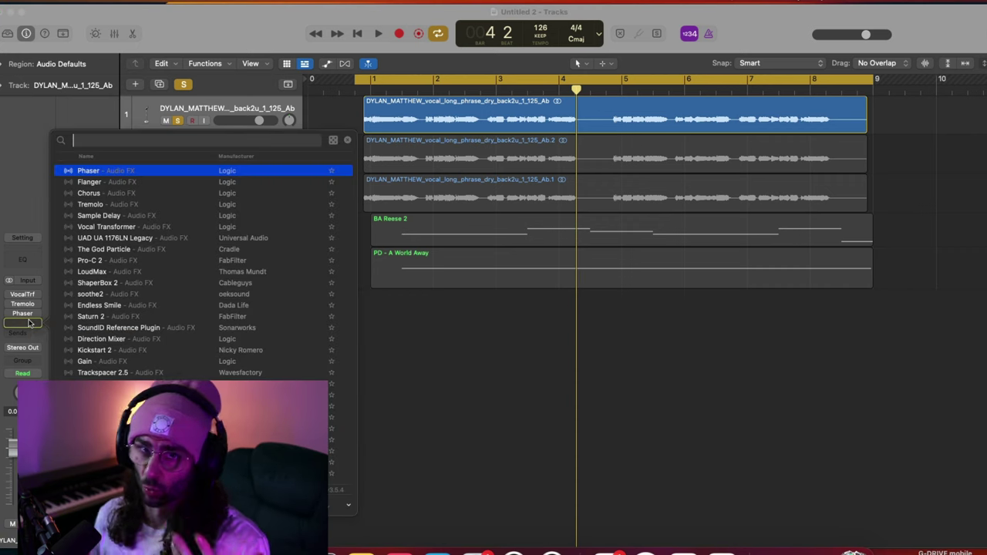
{"action": "key", "text": "Return"}
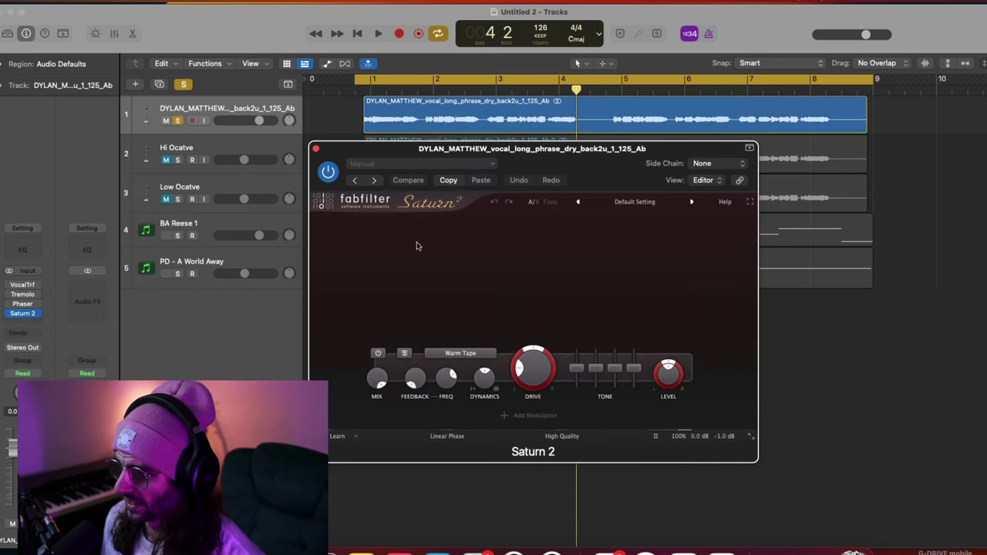
{"action": "left_click_drag", "start_coordinate": [609, 152], "coordinate": [613, 157]}
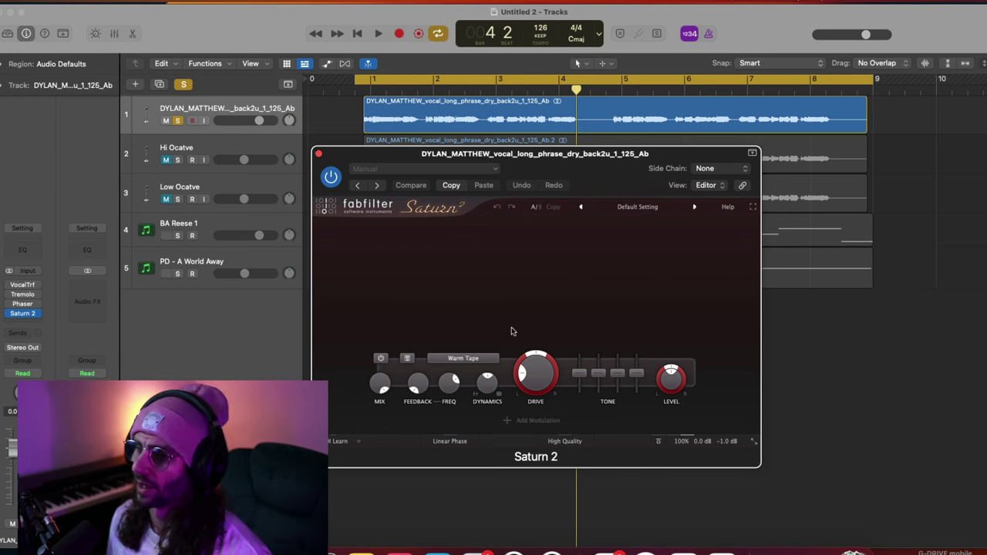
- Raise the Saturn 2 Band 1 drive to 100% and play back the distorted vocal
{"action": "mouse_move", "coordinate": [531, 380]}
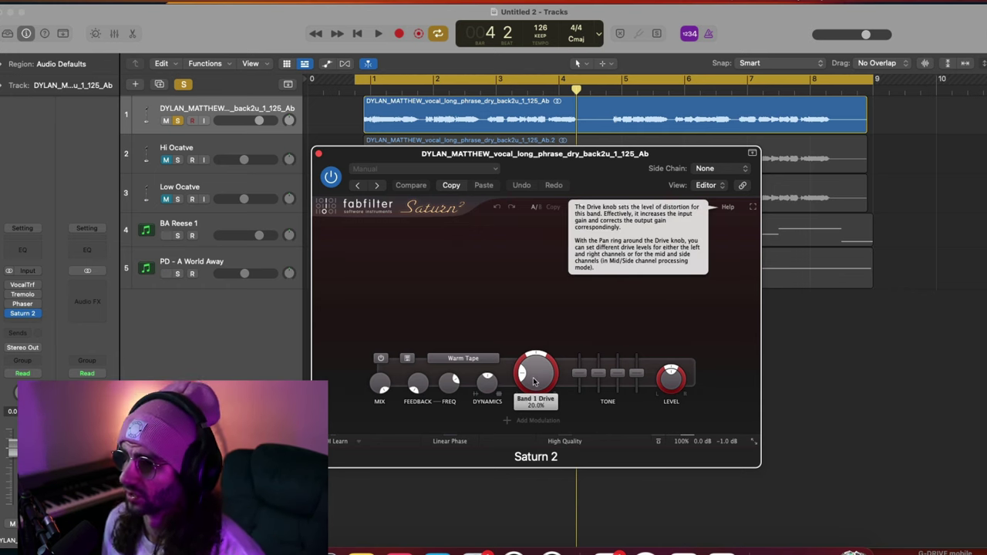
{"action": "left_click_drag", "start_coordinate": [532, 379], "coordinate": [532, 317]}
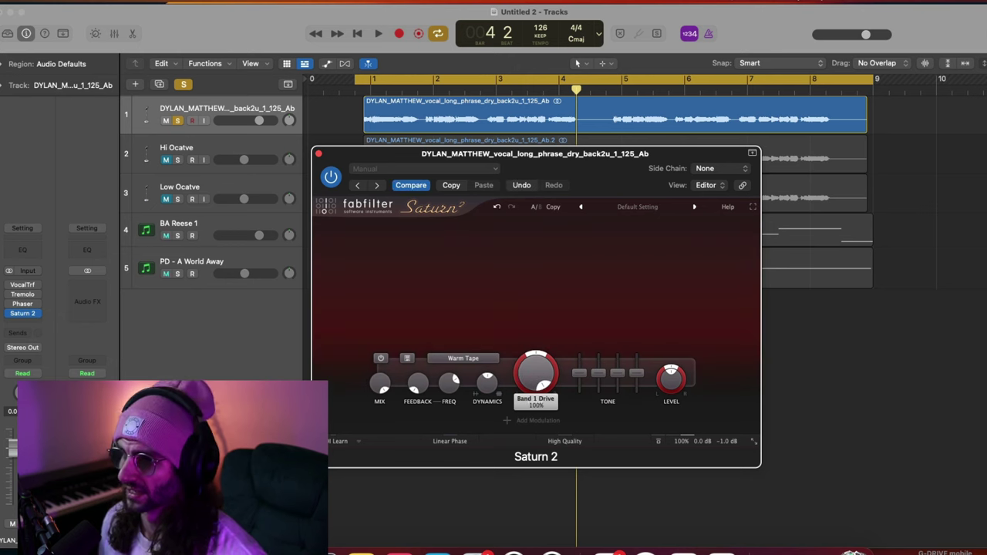
{"action": "key", "text": "space"}
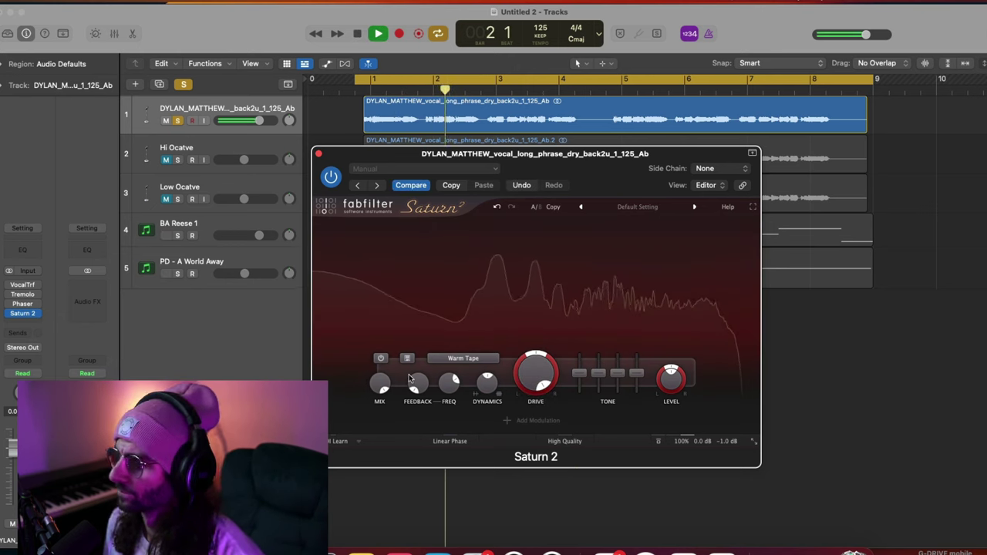
{"action": "key", "text": "space"}
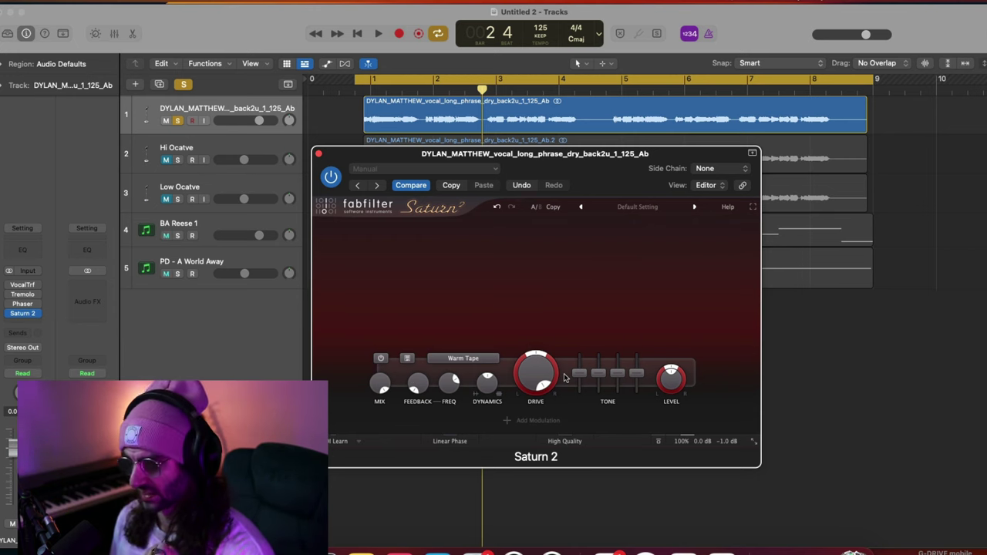
- Audition the American Tweed Amp, American Plexi Amp and British Rock Amp styles in Saturn 2 during playback
{"action": "left_click", "coordinate": [462, 358]}
{"action": "mouse_move", "coordinate": [487, 389]}
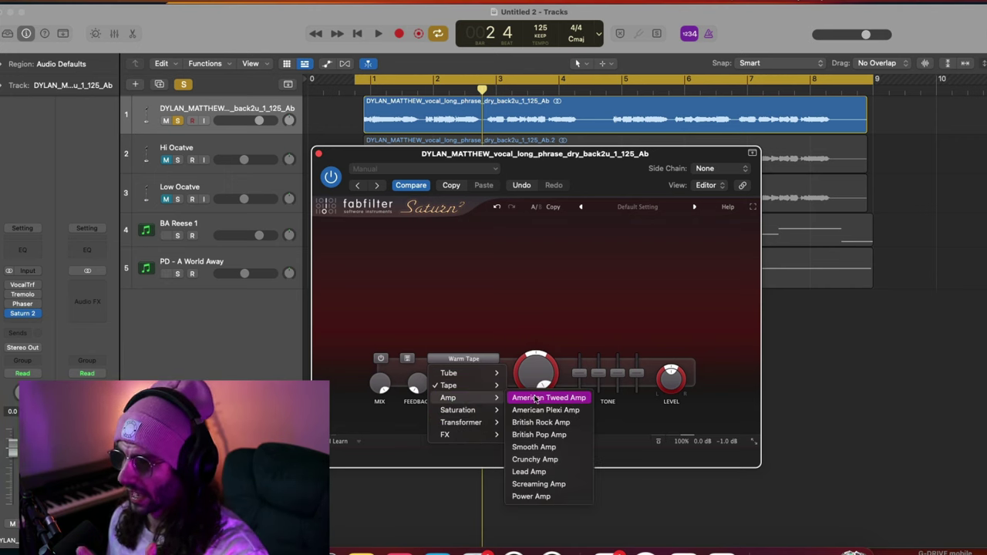
{"action": "left_click", "coordinate": [536, 398]}
{"action": "mouse_move", "coordinate": [542, 358]}
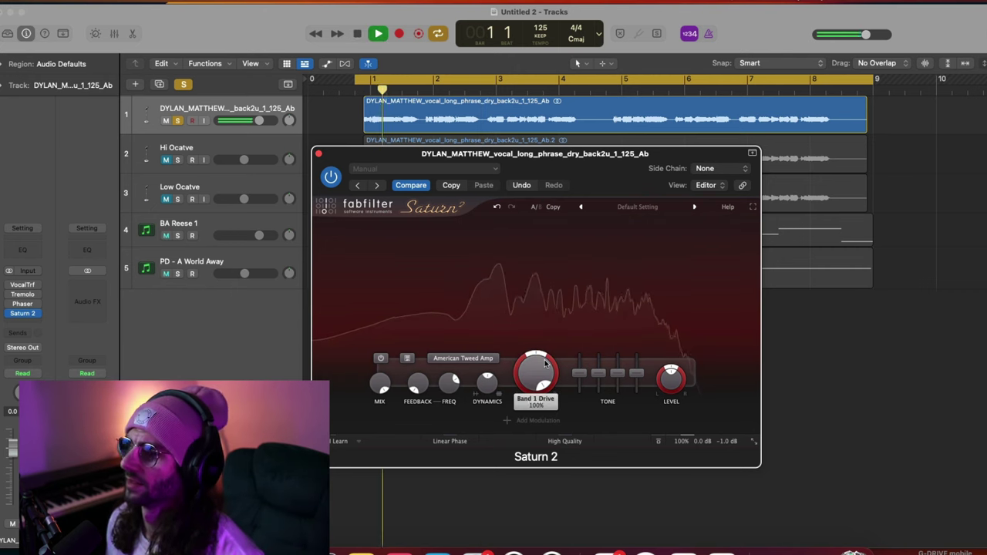
{"action": "left_click", "coordinate": [463, 358]}
{"action": "mouse_move", "coordinate": [451, 397]}
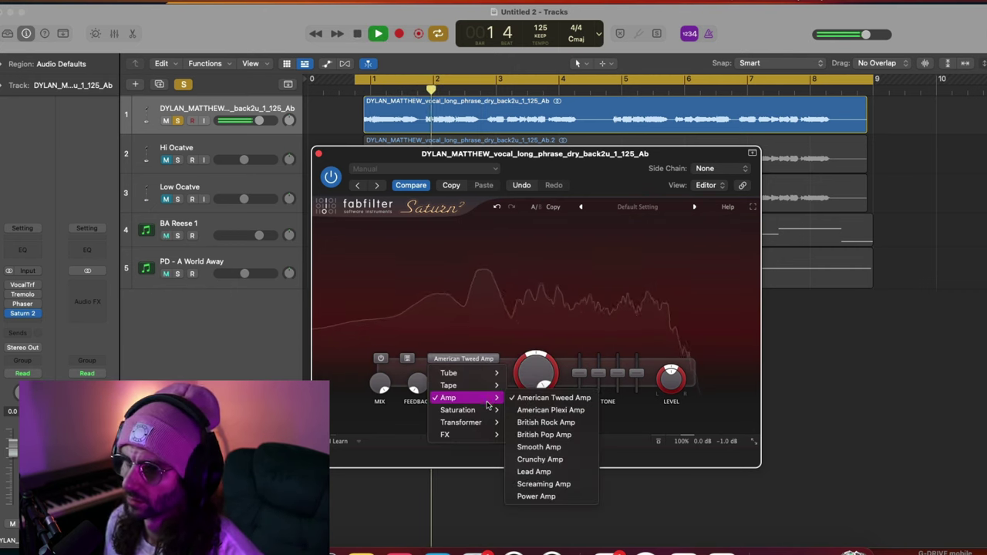
{"action": "left_click", "coordinate": [544, 410]}
{"action": "left_click", "coordinate": [463, 359]}
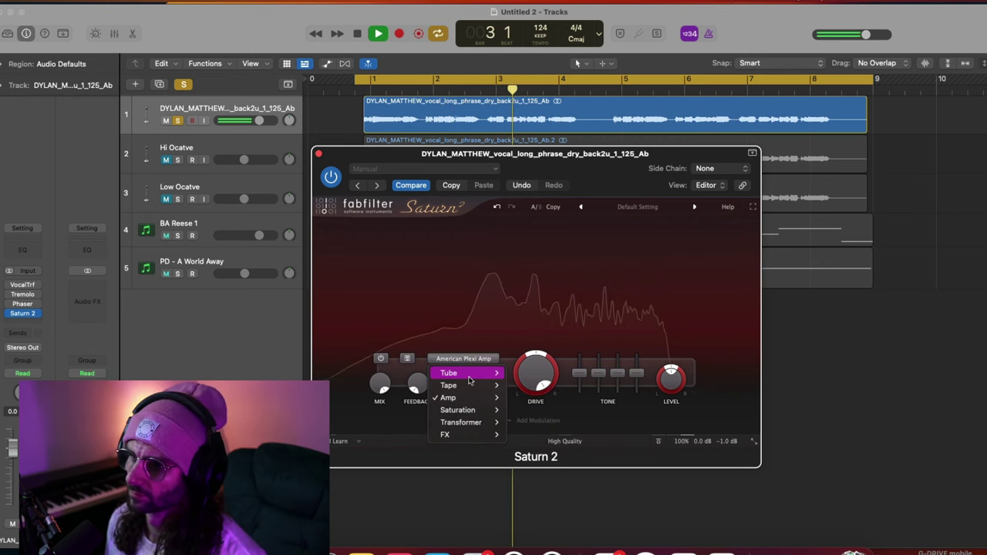
{"action": "mouse_move", "coordinate": [451, 397]}
{"action": "left_click", "coordinate": [544, 422]}
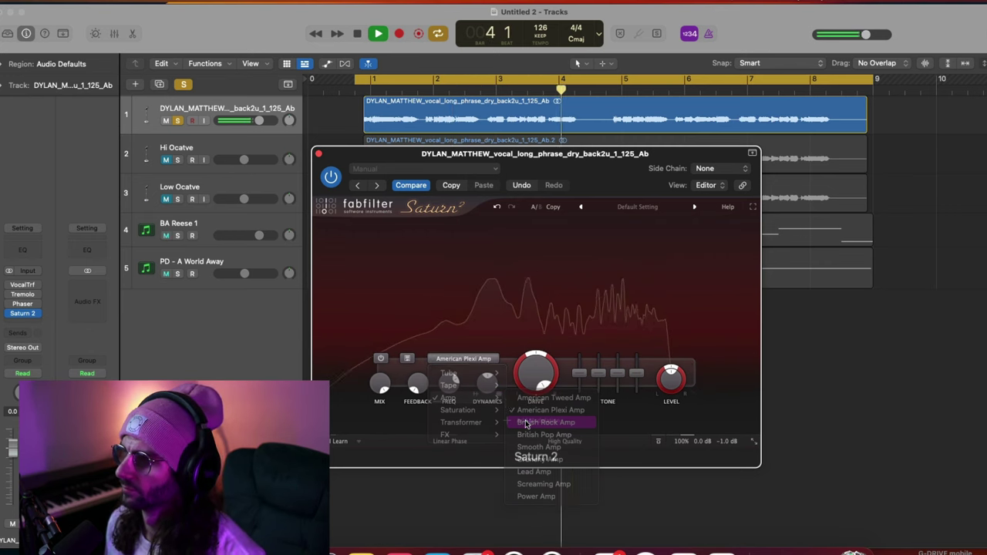
- Audition the British Pop Amp, Smooth Amp and Gentle Saturation styles in Saturn 2 during playback
{"action": "left_click", "coordinate": [463, 359]}
{"action": "mouse_move", "coordinate": [451, 398]}
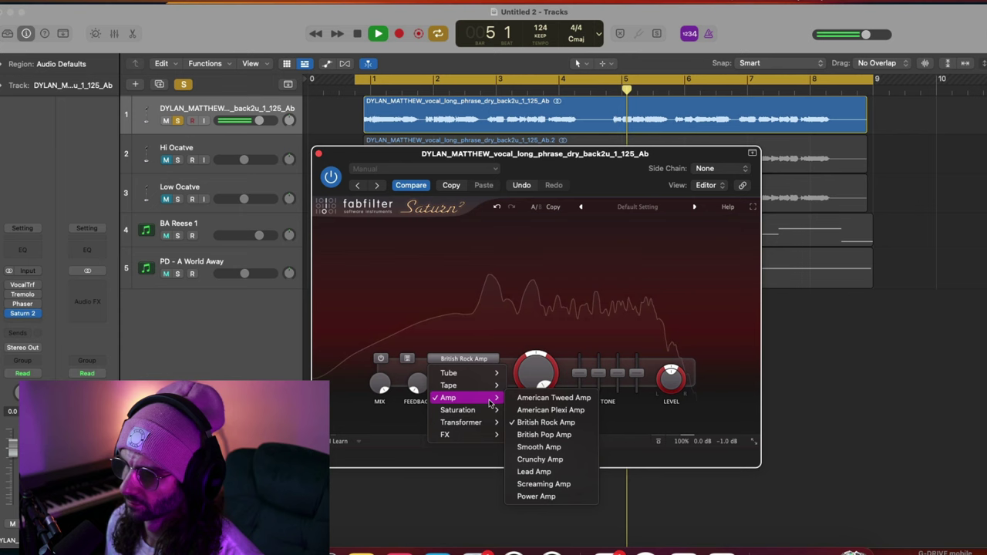
{"action": "left_click", "coordinate": [545, 435]}
{"action": "left_click", "coordinate": [476, 360]}
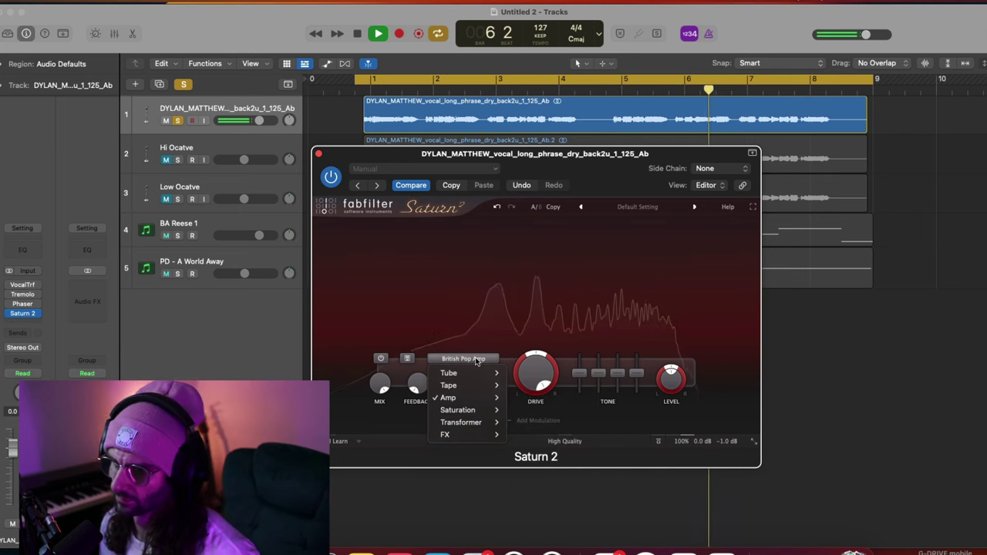
{"action": "mouse_move", "coordinate": [484, 400]}
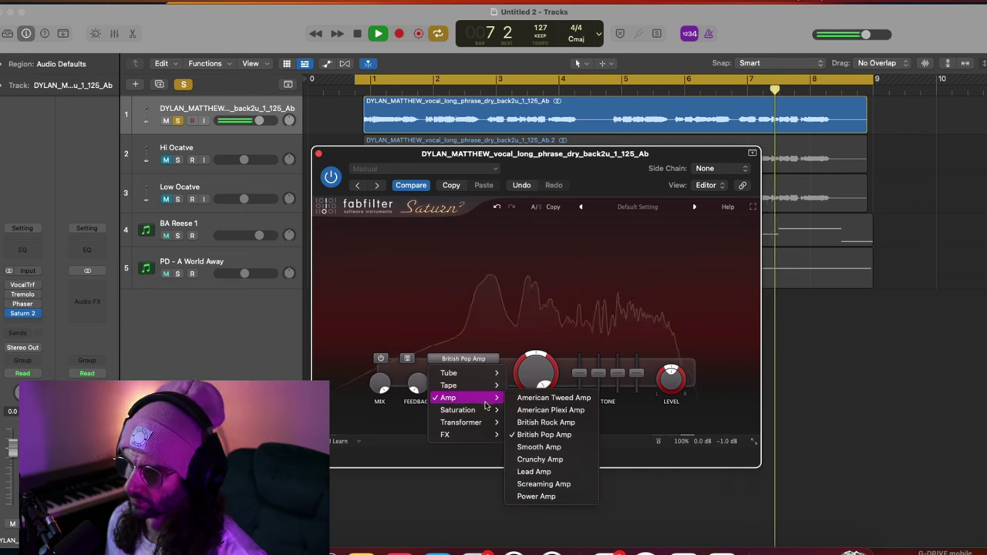
{"action": "left_click", "coordinate": [538, 447]}
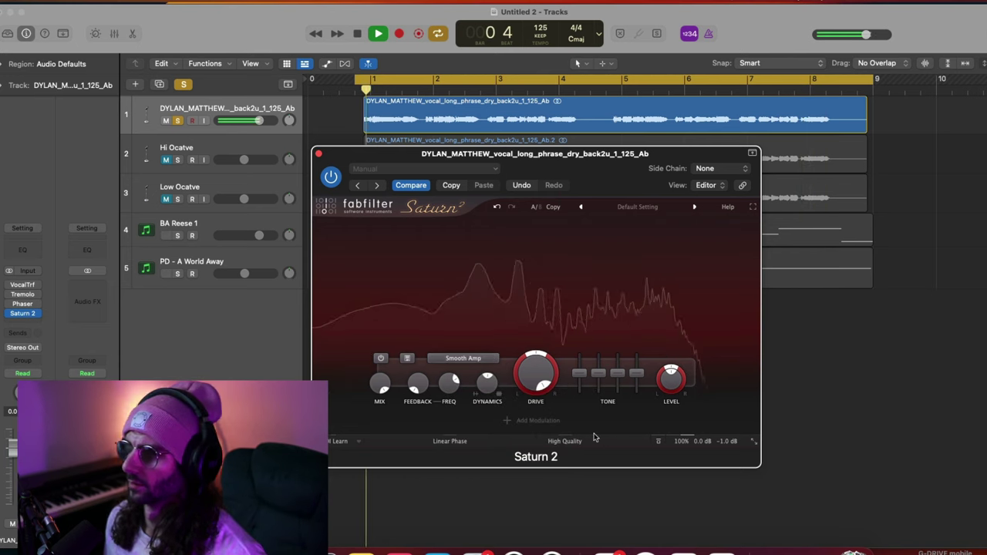
{"action": "left_click", "coordinate": [463, 359]}
{"action": "mouse_move", "coordinate": [478, 417]}
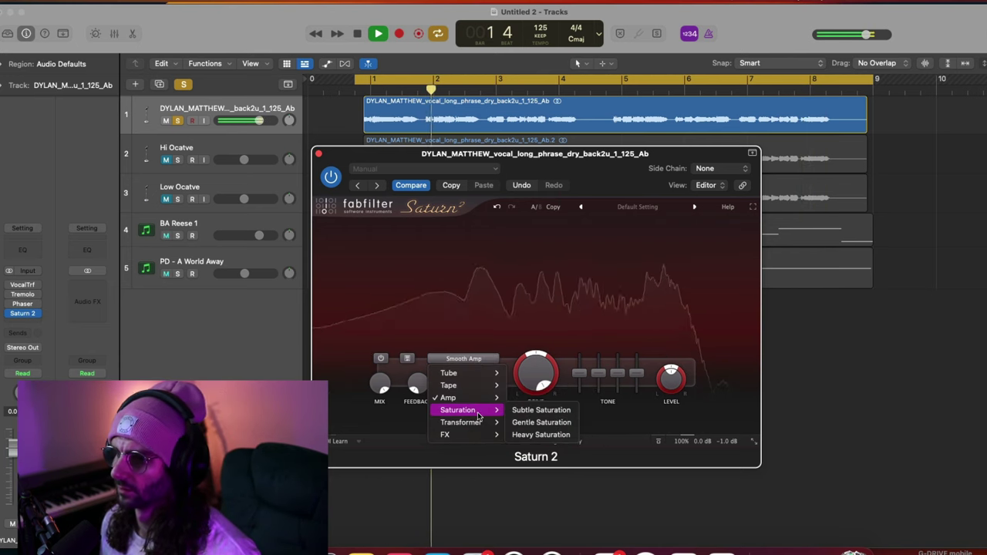
{"action": "left_click", "coordinate": [541, 422]}
- Set the Saturn 2 distortion style to Subtle Tape, replay the vocal and close the plug-in window
{"action": "left_click", "coordinate": [463, 358]}
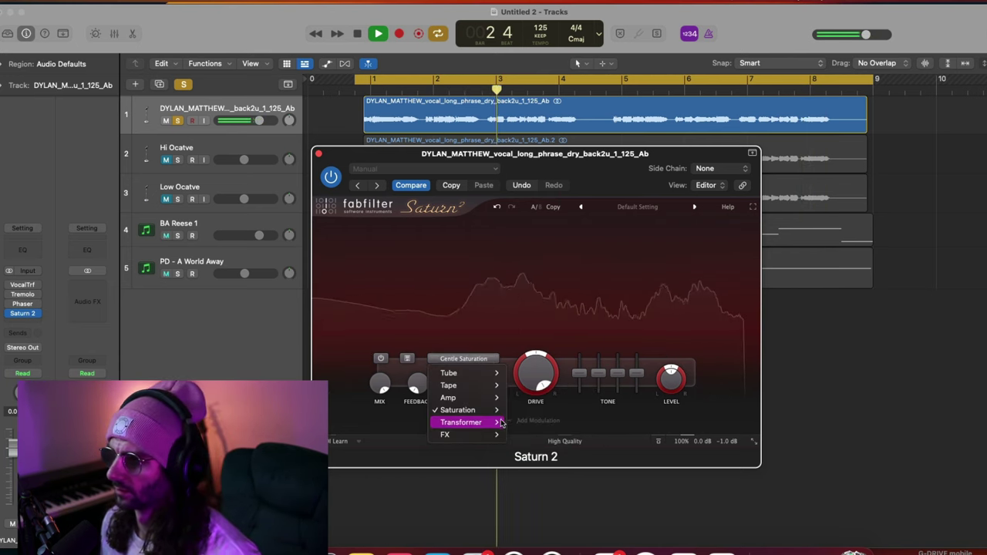
{"action": "mouse_move", "coordinate": [493, 385]}
{"action": "left_click", "coordinate": [532, 386]}
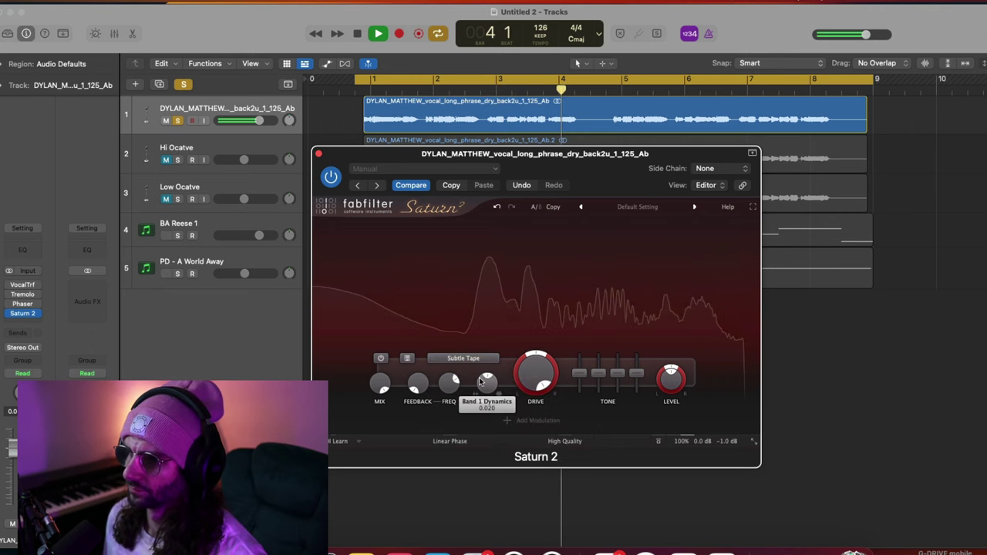
{"action": "key", "text": "space"}
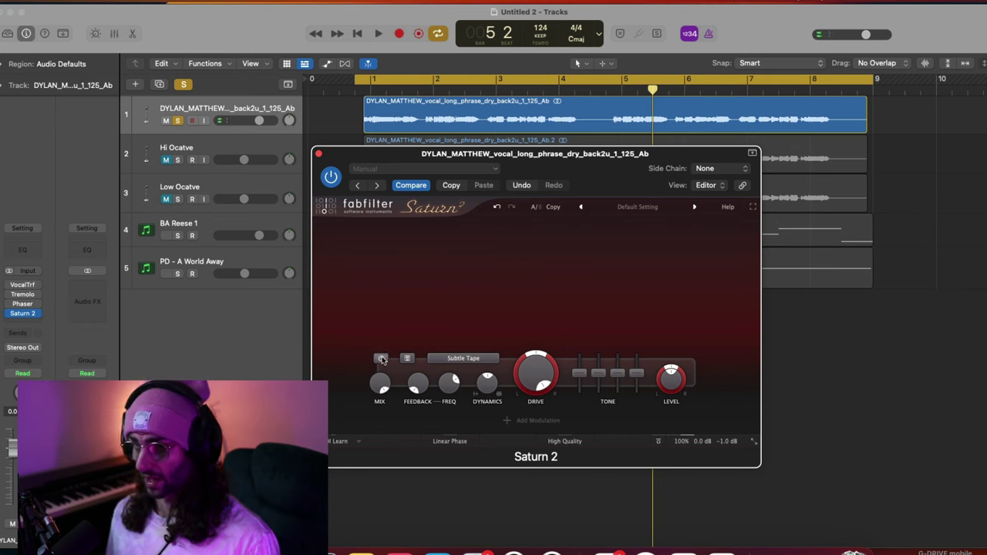
{"action": "key", "text": "space"}
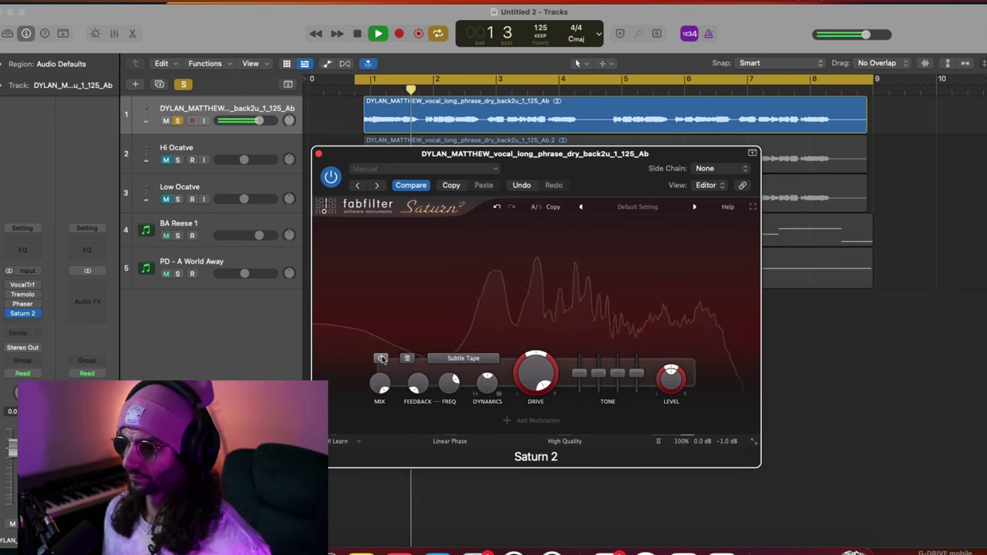
{"action": "key", "text": "space"}
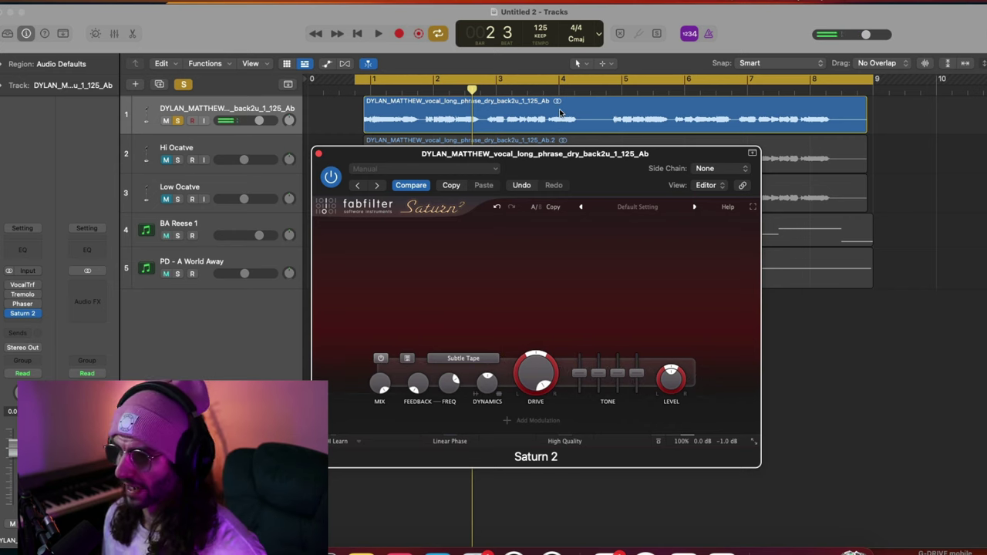
{"action": "left_click", "coordinate": [318, 153]}
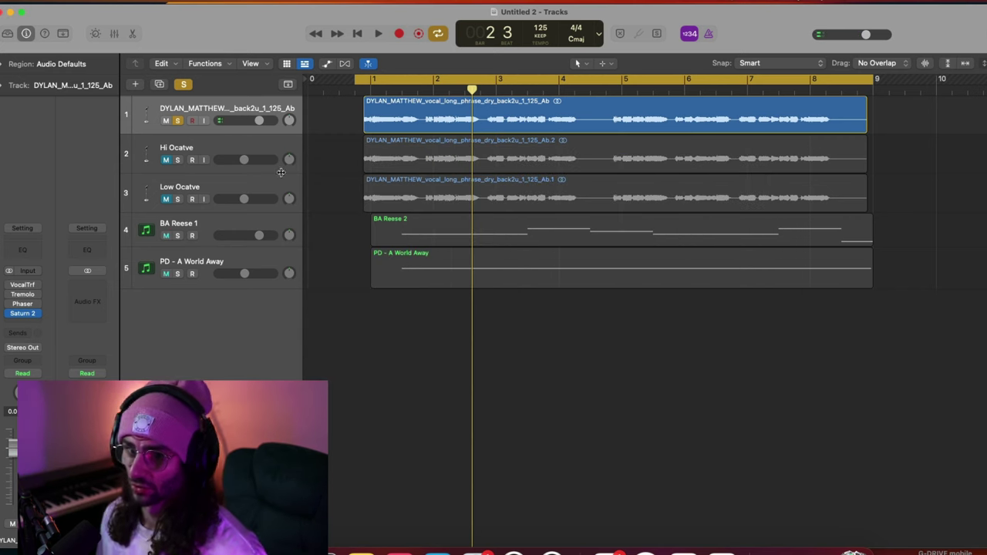
- Insert a Bitcrusher after Saturn 2 on the original vocal track
{"action": "left_click", "coordinate": [33, 321]}
{"action": "left_click", "coordinate": [37, 300]}
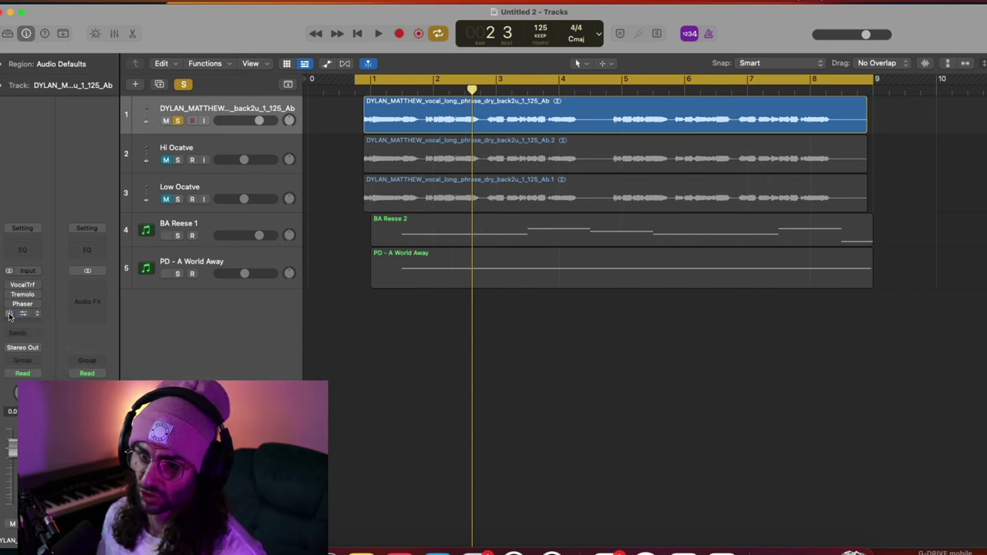
{"action": "left_click", "coordinate": [31, 324]}
{"action": "scroll", "coordinate": [31, 339], "scroll_direction": "down", "scroll_amount": 3}
{"action": "left_click", "coordinate": [124, 384]}
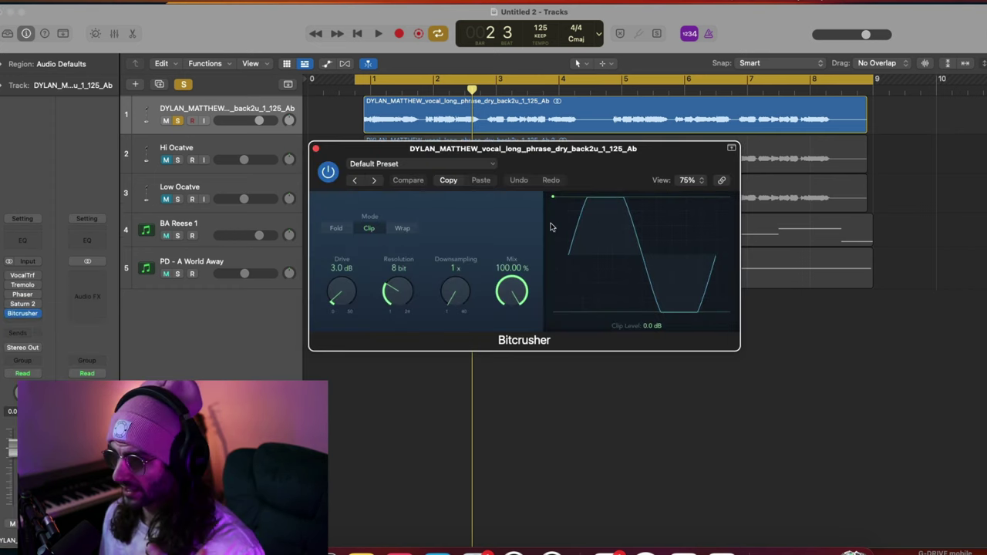
{"action": "left_click_drag", "start_coordinate": [603, 151], "coordinate": [637, 206]}
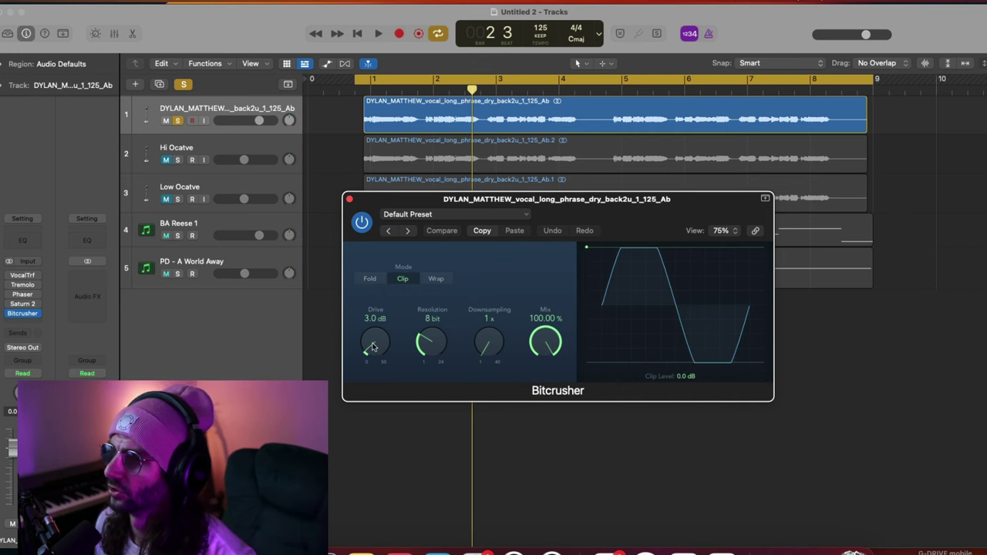
- Set the Bitcrusher drive to 21.5 dB in Wrap mode and lower the original vocal track's volume to about -17 dB during playback
{"action": "left_click_drag", "start_coordinate": [376, 345], "coordinate": [445, 279]}
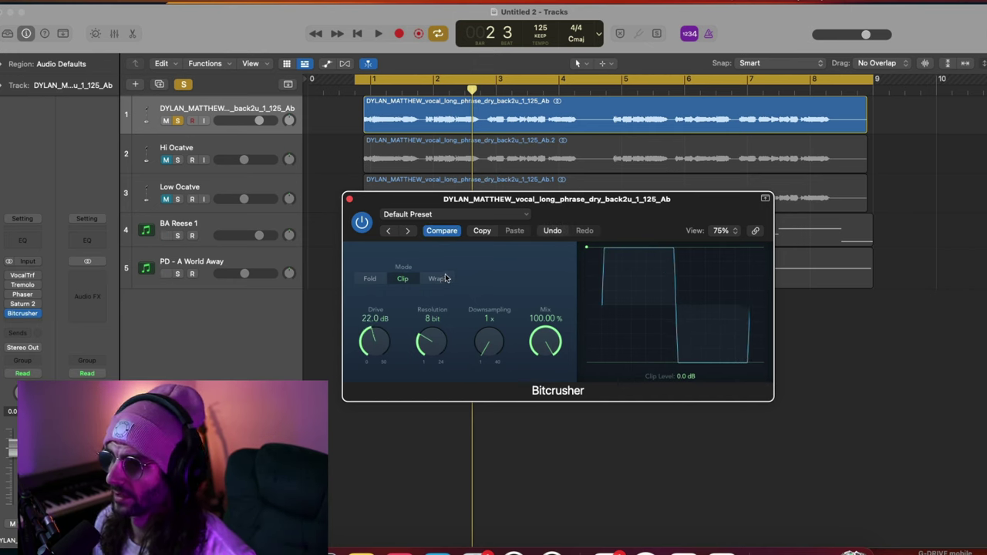
{"action": "left_click", "coordinate": [437, 278]}
{"action": "key", "text": "space"}
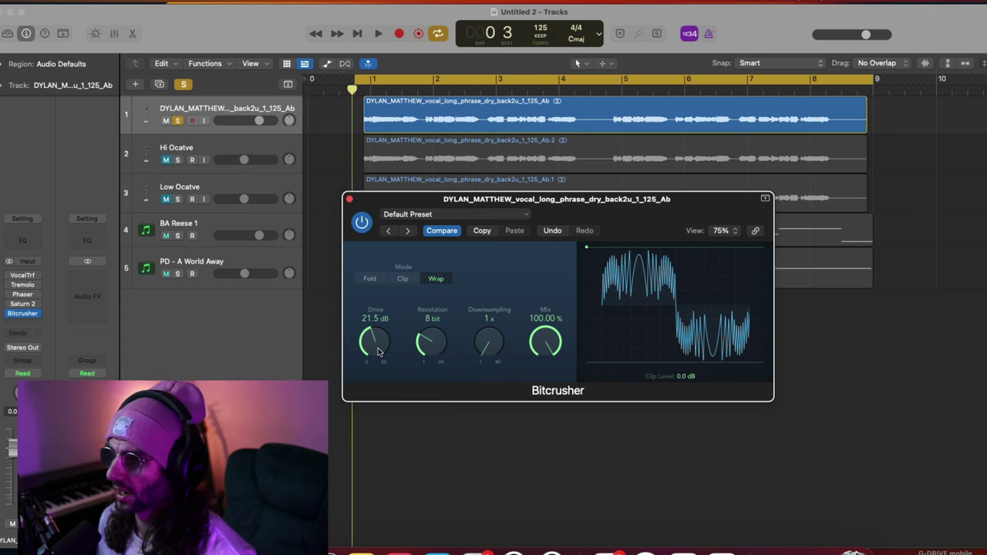
{"action": "left_click_drag", "start_coordinate": [258, 120], "coordinate": [232, 121]}
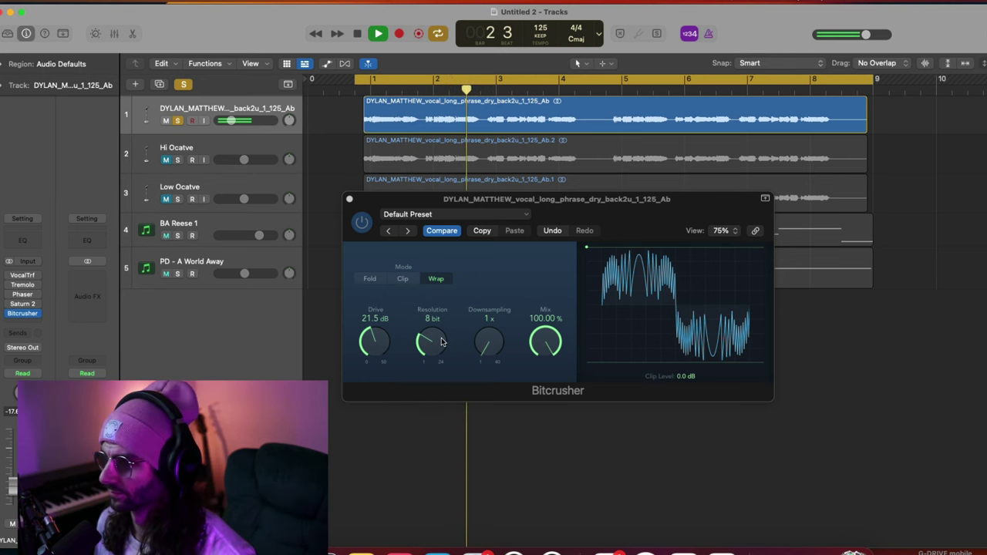
- Compare the Bitcrusher's Clip and Fold modes during playback and leave it on Clip
{"action": "left_click", "coordinate": [403, 279]}
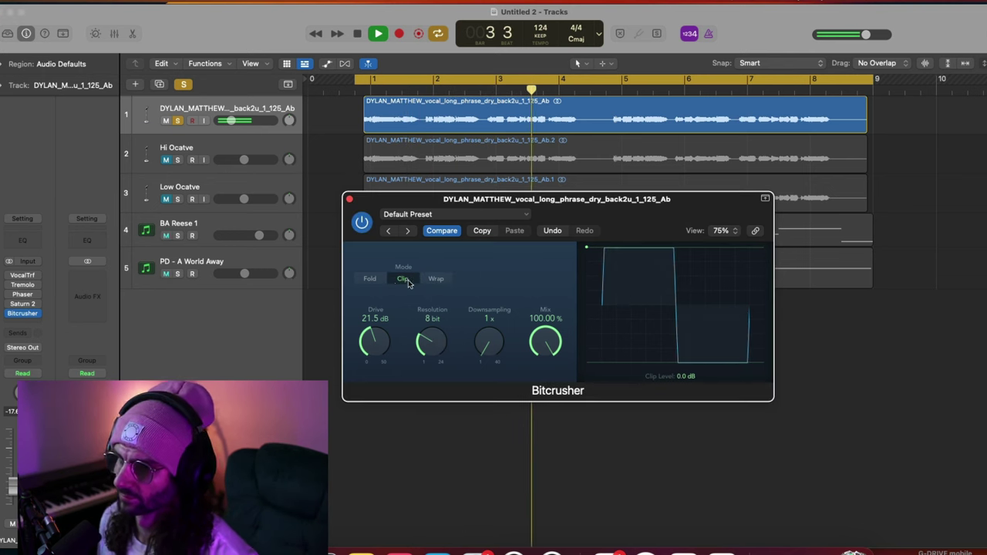
{"action": "left_click", "coordinate": [370, 279]}
{"action": "left_click", "coordinate": [402, 280]}
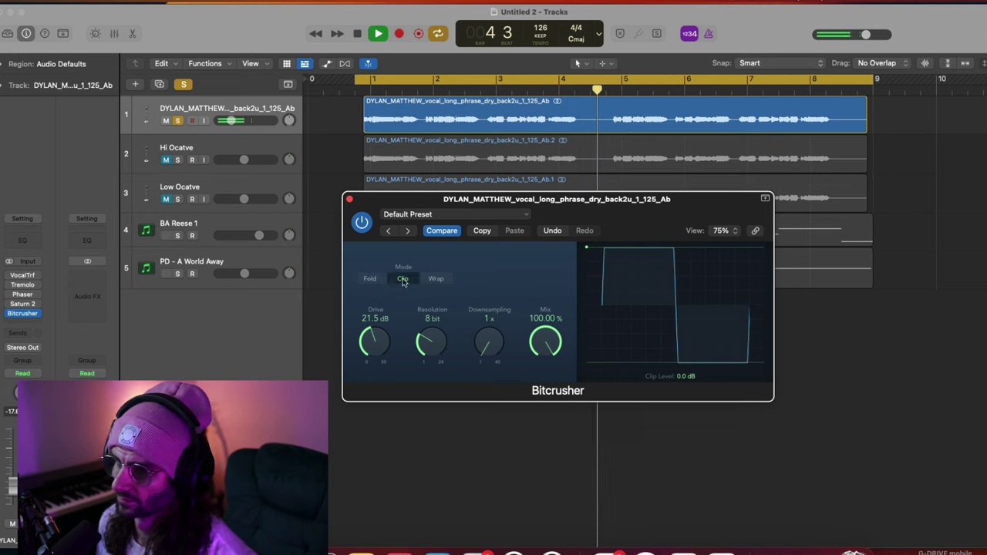
- Recheck the Bitcrusher's Fold and Clip modes, switch it to Wrap, and try 18 bit resolution before returning to 8 bit
{"action": "left_click", "coordinate": [371, 279]}
{"action": "left_click", "coordinate": [403, 279]}
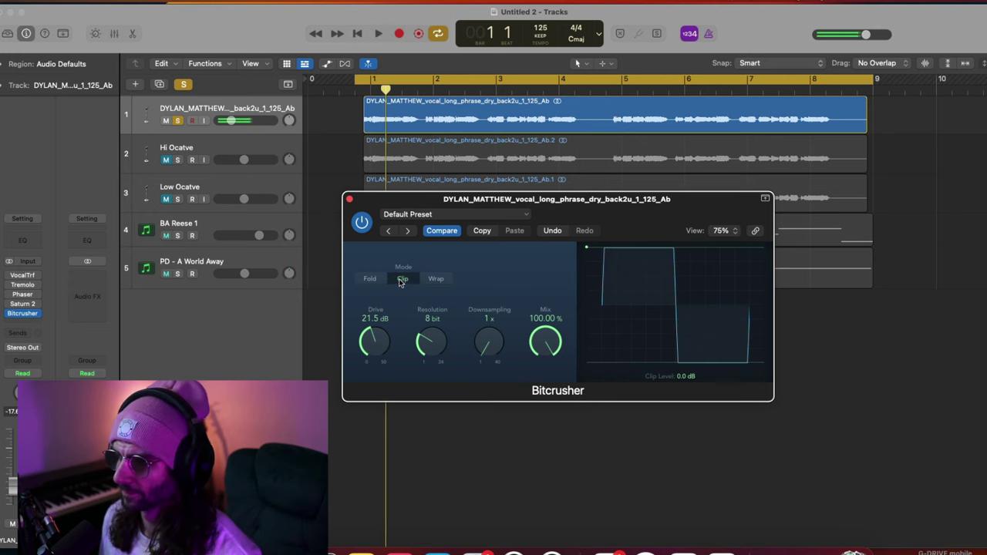
{"action": "left_click", "coordinate": [435, 280]}
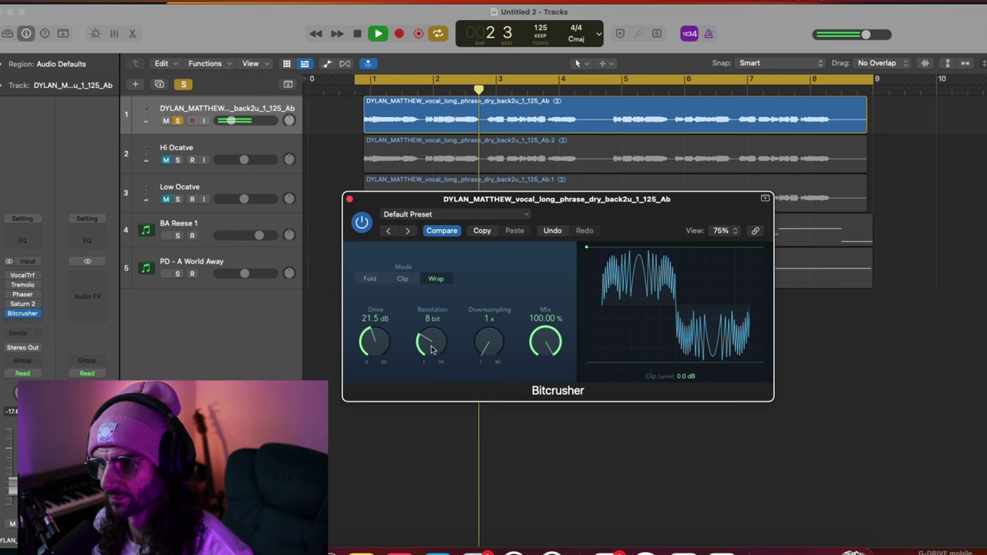
{"action": "key", "text": "space"}
{"action": "key", "text": "space"}
{"action": "left_click_drag", "start_coordinate": [427, 340], "coordinate": [466, 236]}
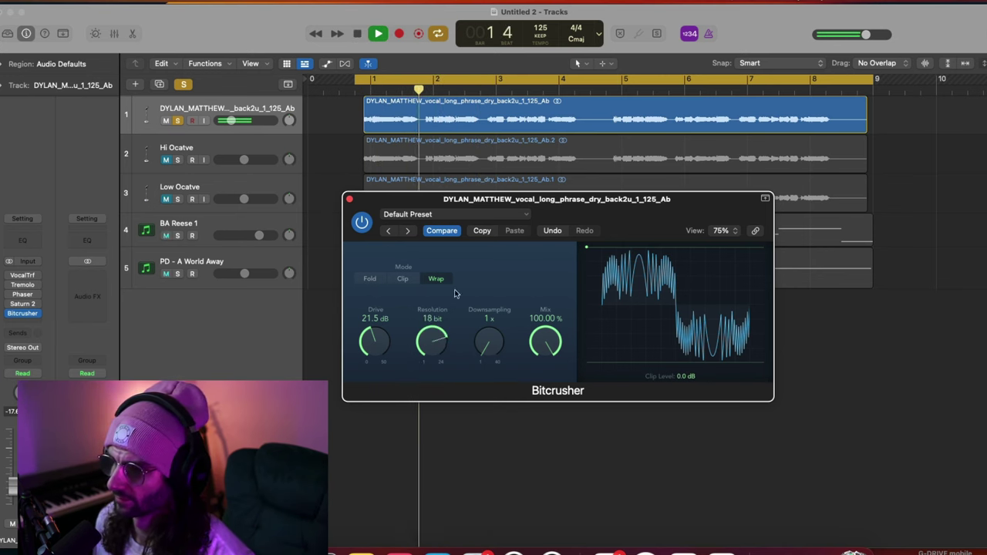
{"action": "mouse_move", "coordinate": [436, 339]}
{"action": "left_mouse_down"}
{"action": "mouse_move", "coordinate": [438, 418]}
{"action": "mouse_move", "coordinate": [434, 351]}
{"action": "left_mouse_up"}
- Set the Bitcrusher's downsampling to 8x and its mix to 53.30% while auditioning the vocal
{"action": "left_click_drag", "start_coordinate": [497, 351], "coordinate": [504, 319]}
{"action": "key", "text": "space"}
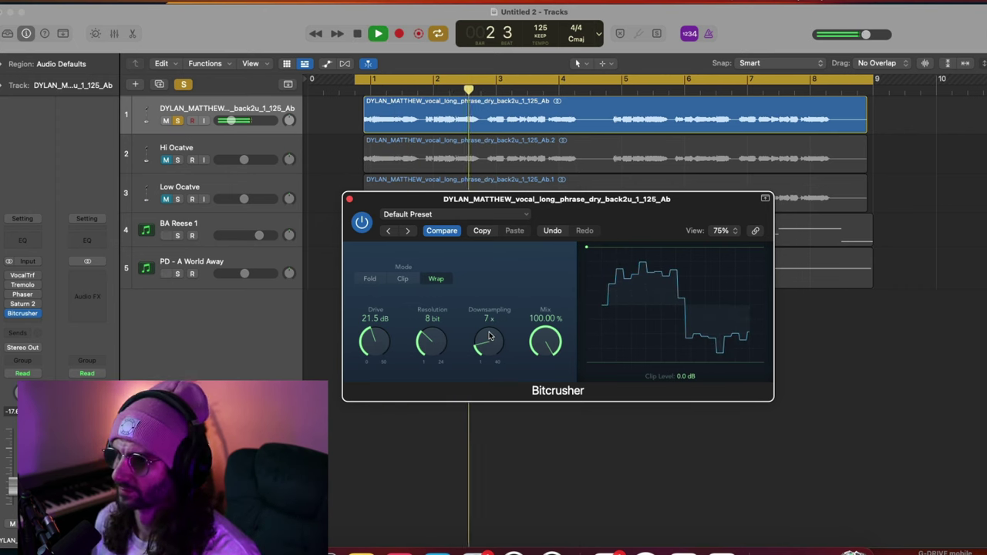
{"action": "key", "text": "space"}
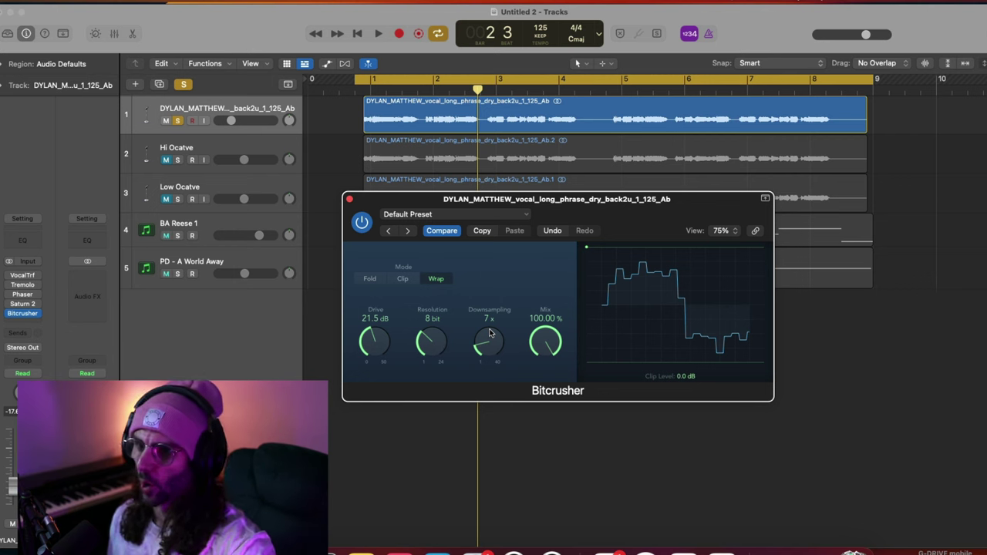
{"action": "left_click_drag", "start_coordinate": [488, 333], "coordinate": [486, 330]}
{"action": "key", "text": "space"}
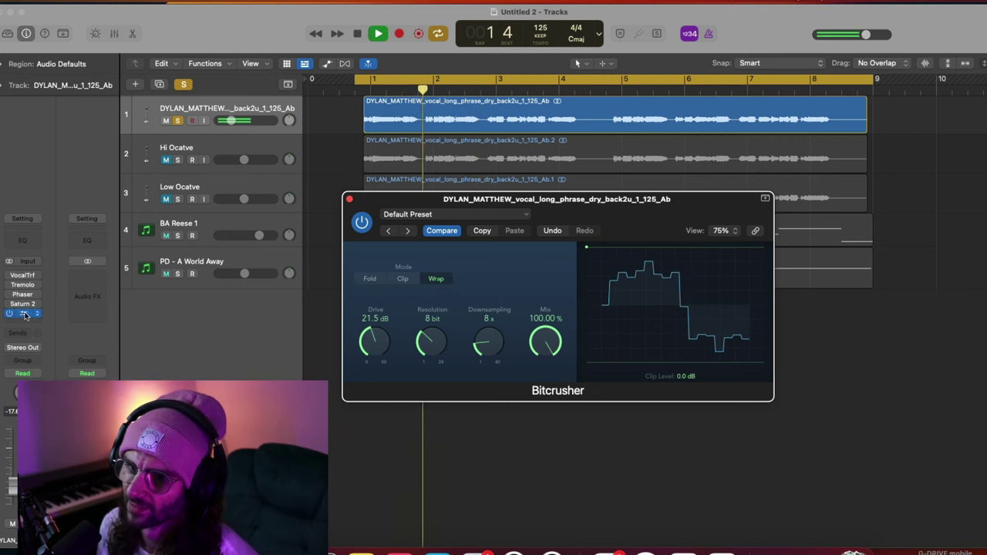
{"action": "left_click_drag", "start_coordinate": [544, 345], "coordinate": [530, 391]}
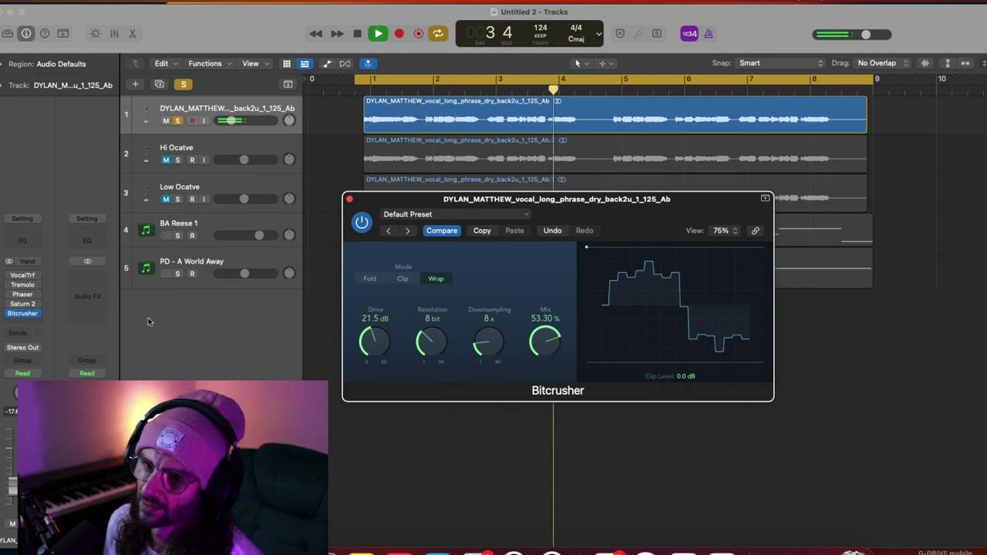
{"action": "key", "text": "space"}
- Insert a Sample Delay after the Bitcrusher on the original vocal, with units in ms and an 8.0 ms right delay
{"action": "left_click", "coordinate": [30, 322]}
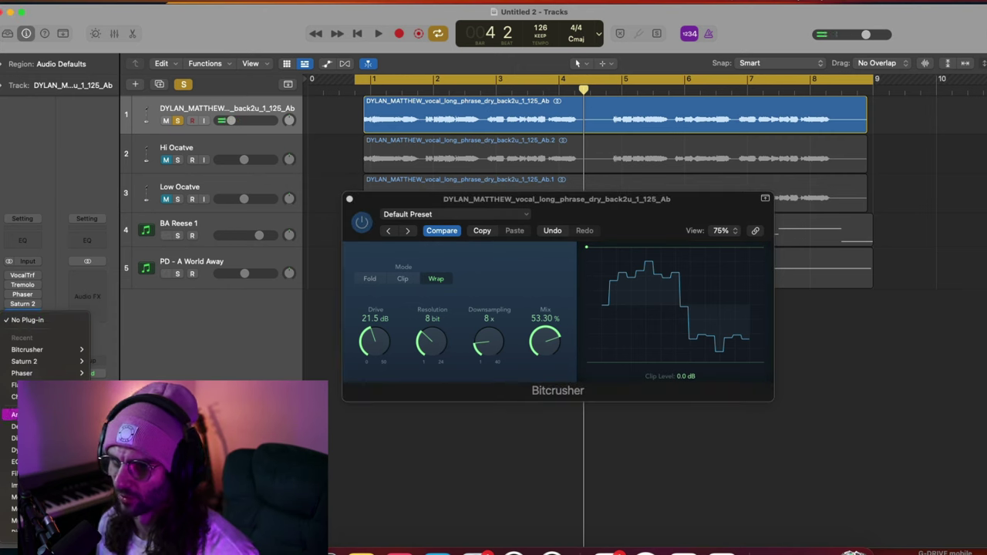
{"action": "type", "text": "sample"}
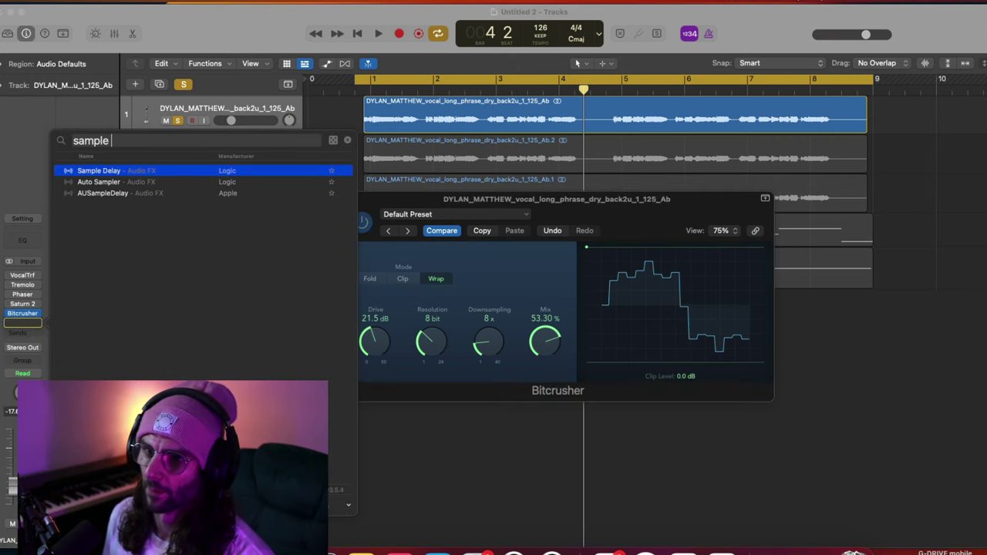
{"action": "key", "text": "Return"}
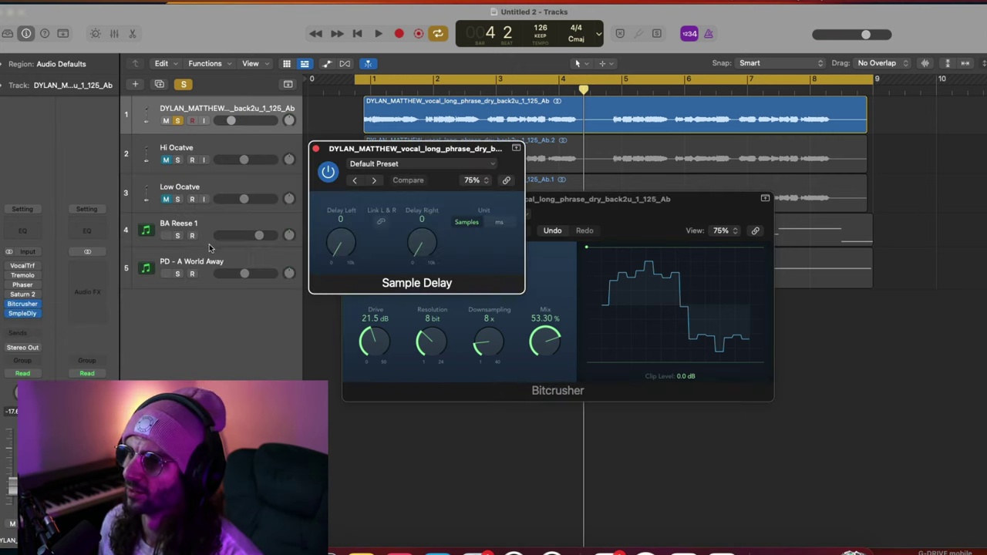
{"action": "left_click", "coordinate": [487, 223]}
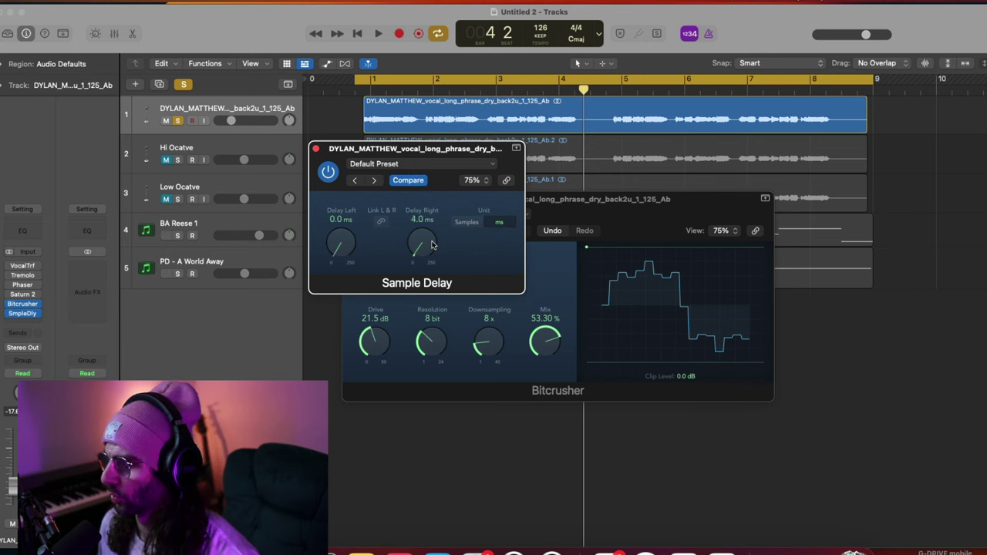
{"action": "key", "text": "space"}
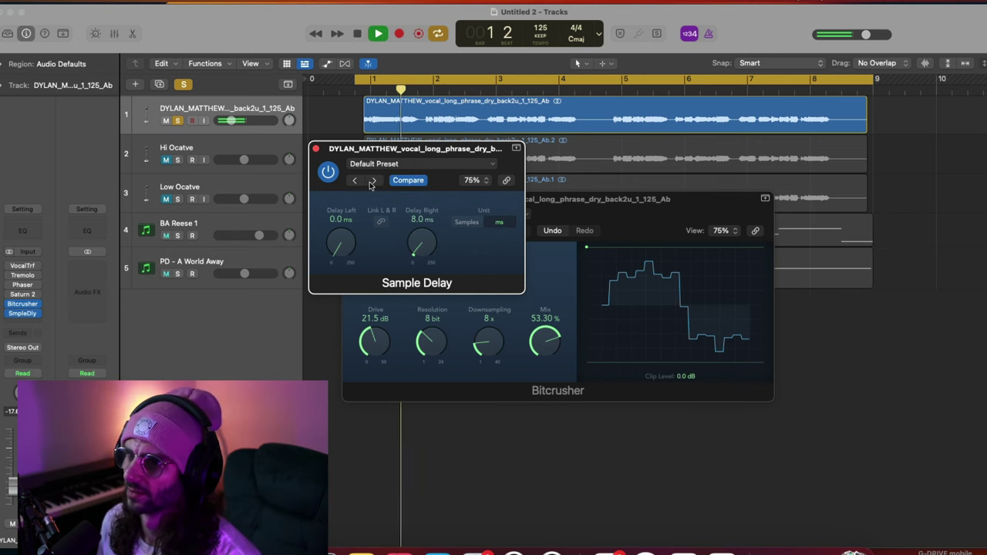
{"action": "left_click", "coordinate": [316, 148]}
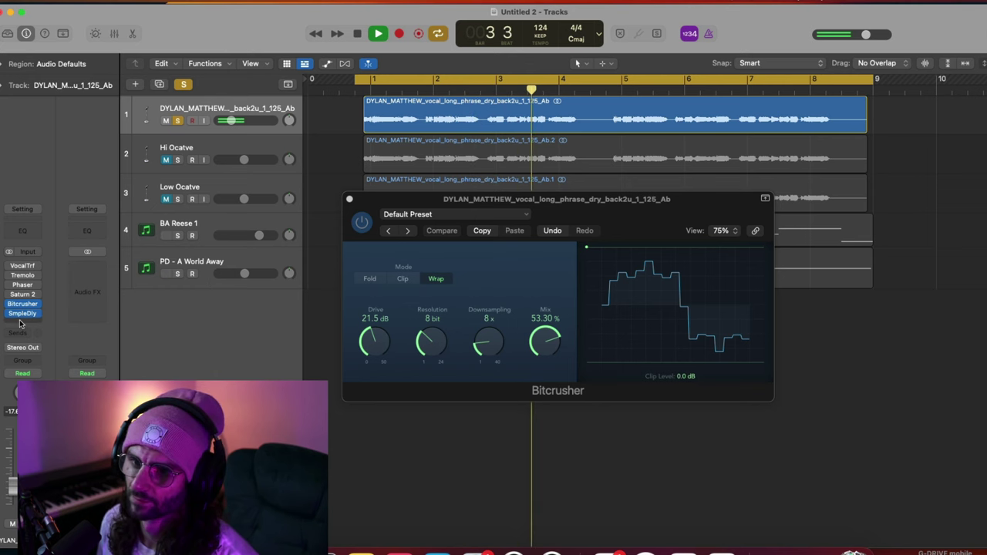
{"action": "key", "text": "space"}
- Replace Saturn 2 with MetaTune on the original vocal track and bypass the Sample Delay
{"action": "left_click", "coordinate": [37, 294]}
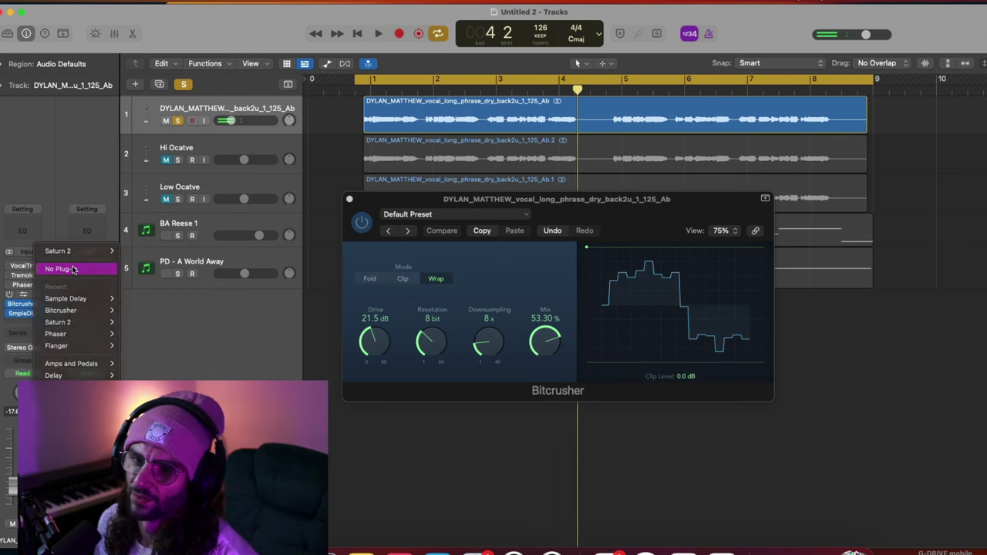
{"action": "left_click", "coordinate": [72, 269]}
{"action": "left_click", "coordinate": [32, 299]}
{"action": "key", "text": "Escape"}
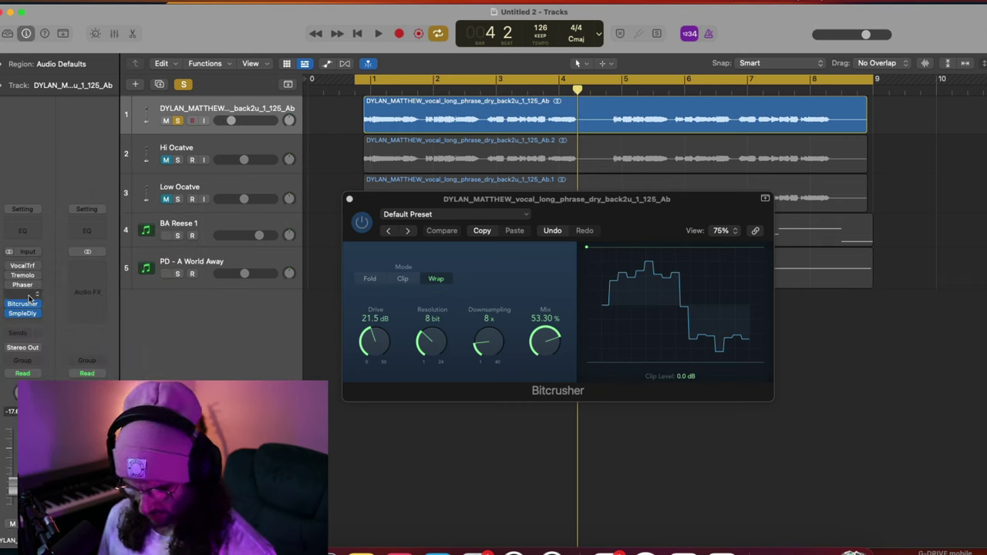
{"action": "left_click", "coordinate": [29, 299], "text": "super"}
{"action": "type", "text": "tun"}
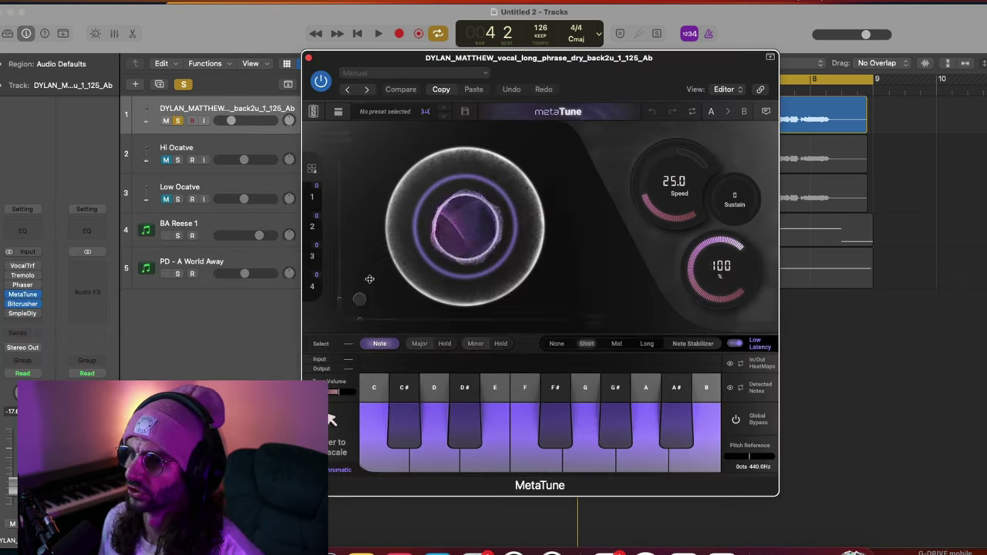
- Set MetaTune's speed to -3.0, its doubler dry/wet to 13% and a narrow doubler width, and close its window
{"action": "left_click_drag", "start_coordinate": [359, 300], "coordinate": [360, 243]}
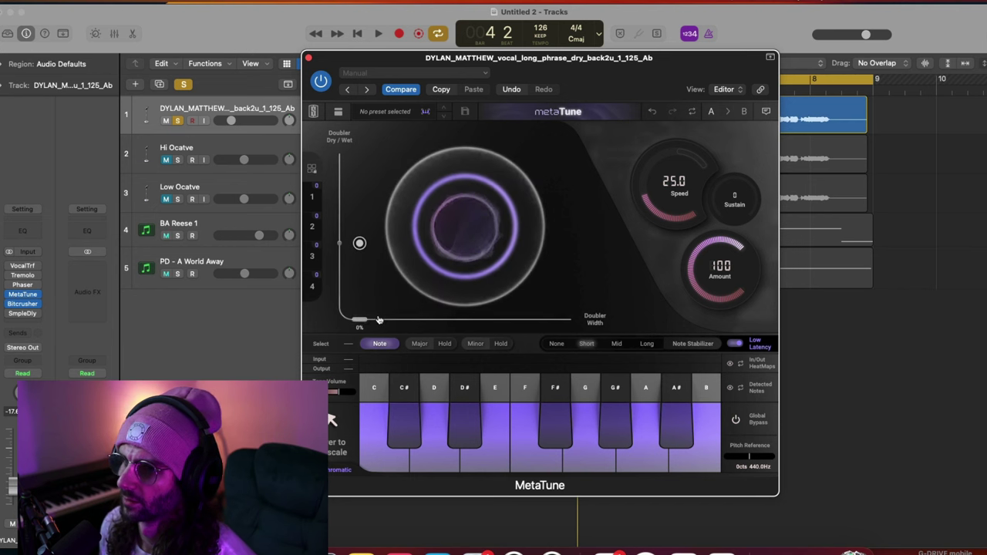
{"action": "left_click_drag", "start_coordinate": [360, 243], "coordinate": [418, 242]}
{"action": "key", "text": "space"}
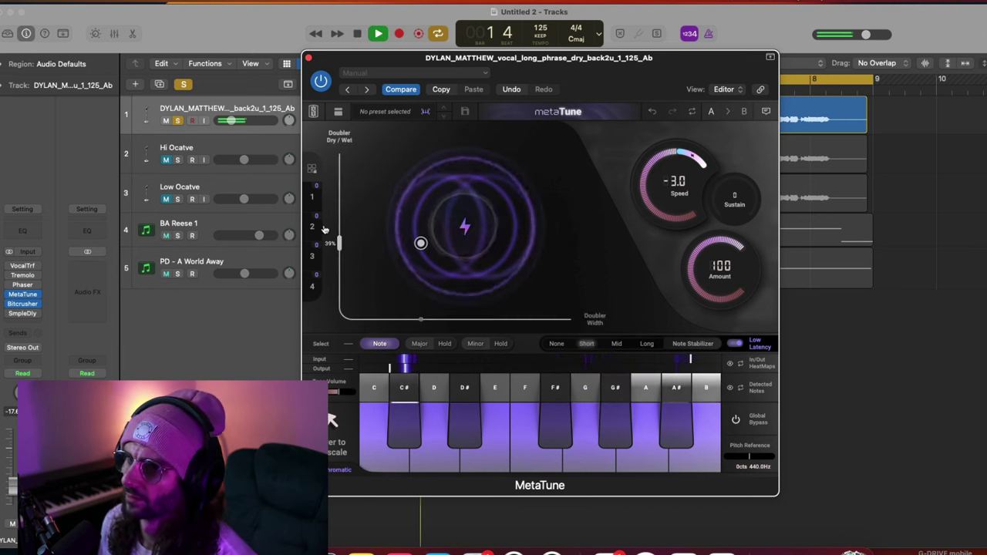
{"action": "left_click_drag", "start_coordinate": [339, 243], "coordinate": [339, 283]}
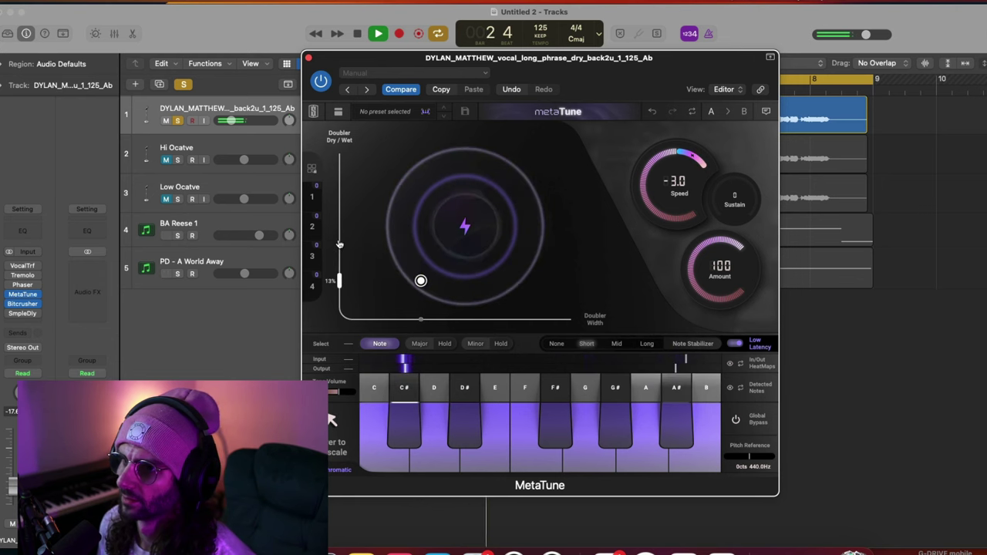
{"action": "left_click_drag", "start_coordinate": [421, 319], "coordinate": [377, 324]}
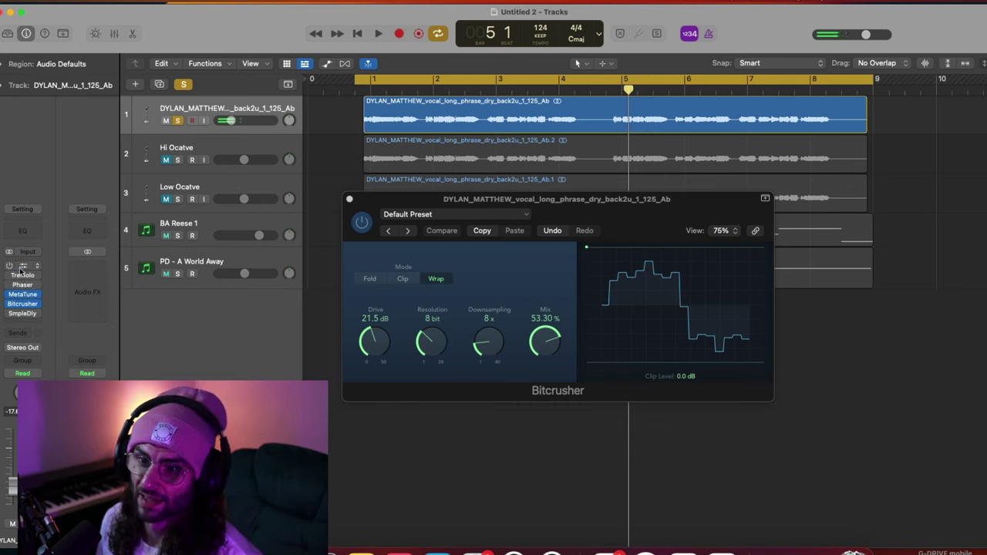
- Enable the original vocal's Vocal Transformer and set its formant to +7 during playback
{"action": "left_click", "coordinate": [23, 265]}
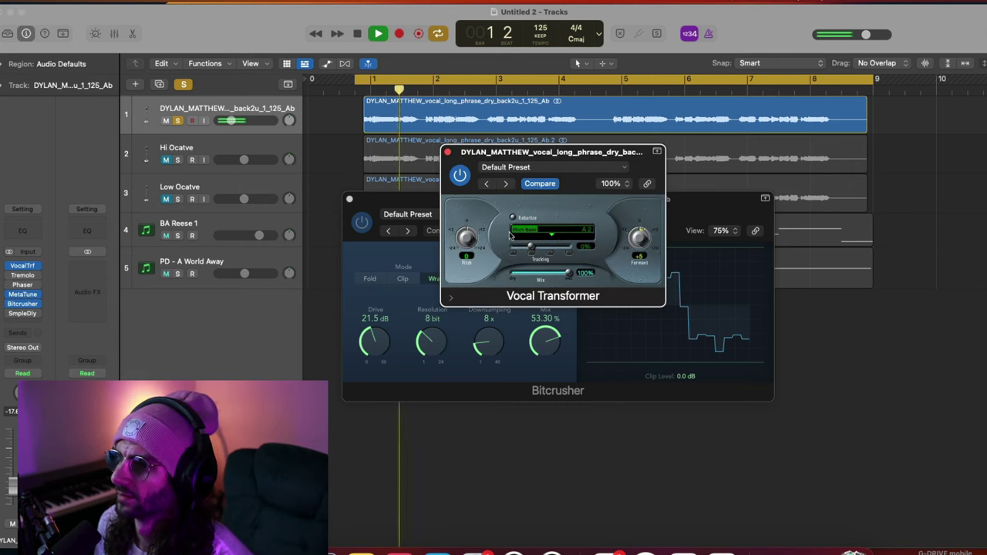
{"action": "left_click_drag", "start_coordinate": [639, 239], "coordinate": [639, 235]}
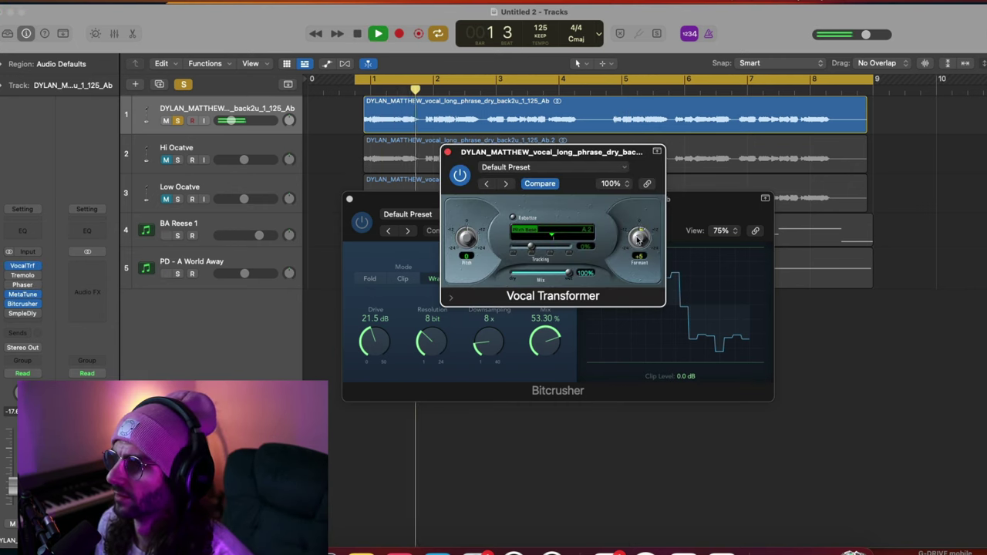
{"action": "left_click", "coordinate": [26, 304]}
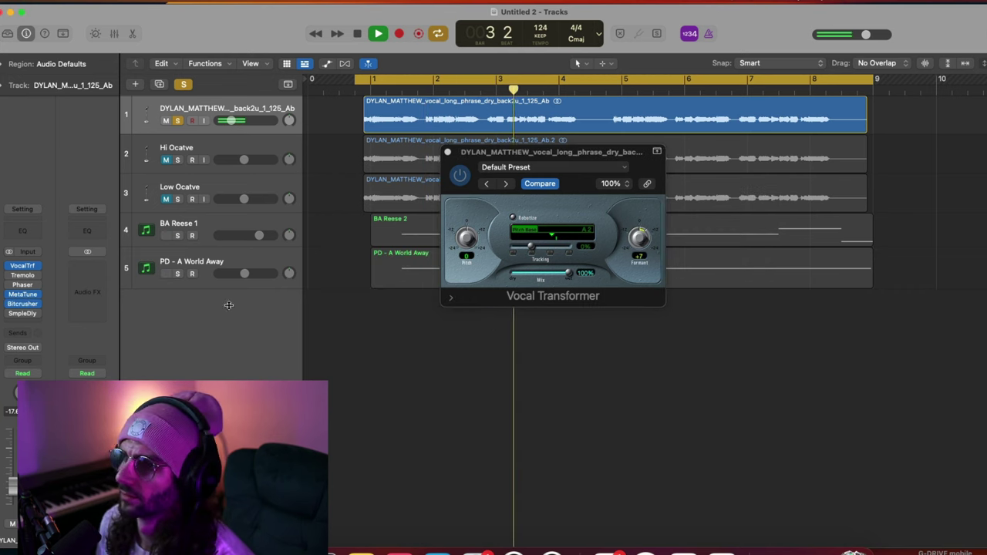
- Lower the Bitcrusher mix to 13.00%, close both open plug-in windows and stop playback
{"action": "left_click", "coordinate": [23, 304]}
{"action": "left_click_drag", "start_coordinate": [541, 345], "coordinate": [538, 399]}
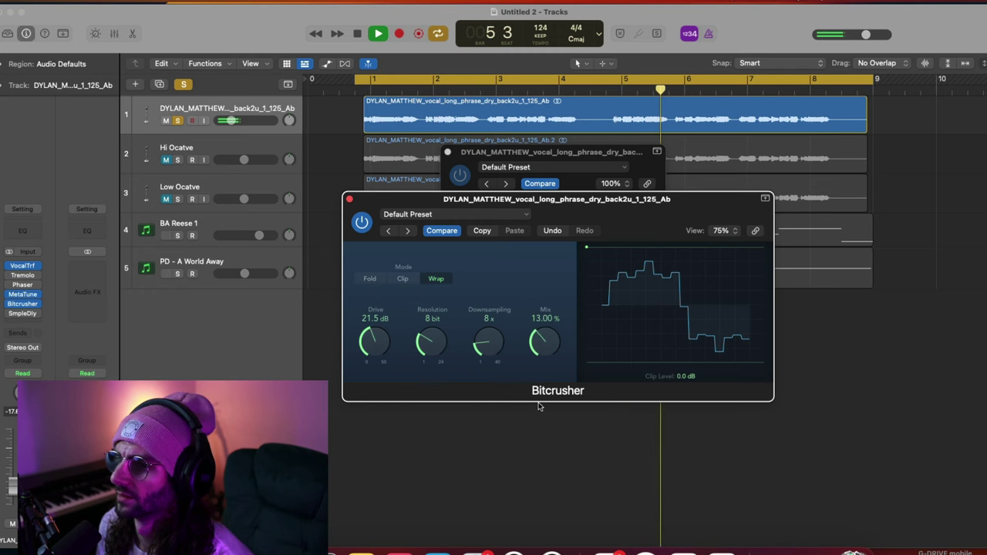
{"action": "left_click", "coordinate": [350, 199]}
{"action": "left_click", "coordinate": [447, 152]}
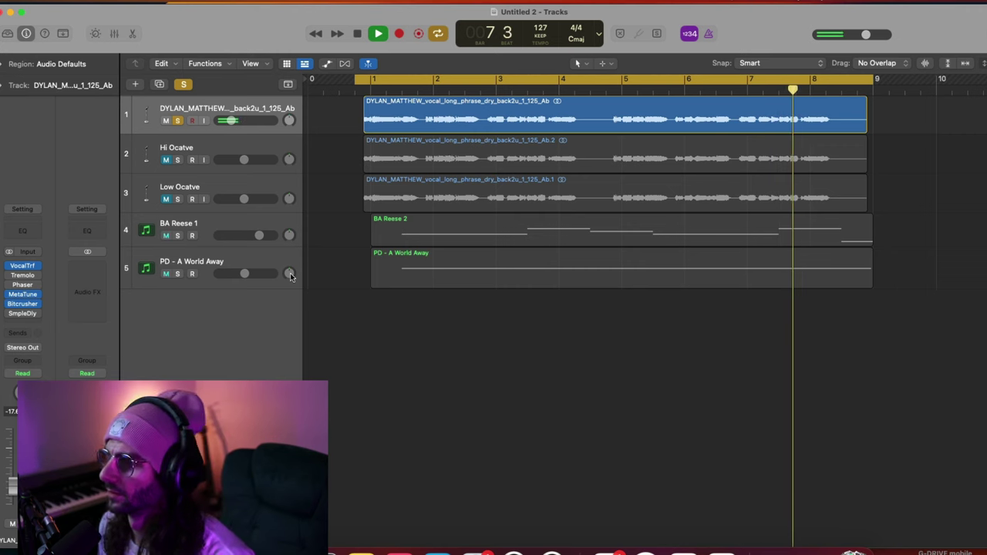
{"action": "key", "text": "space"}
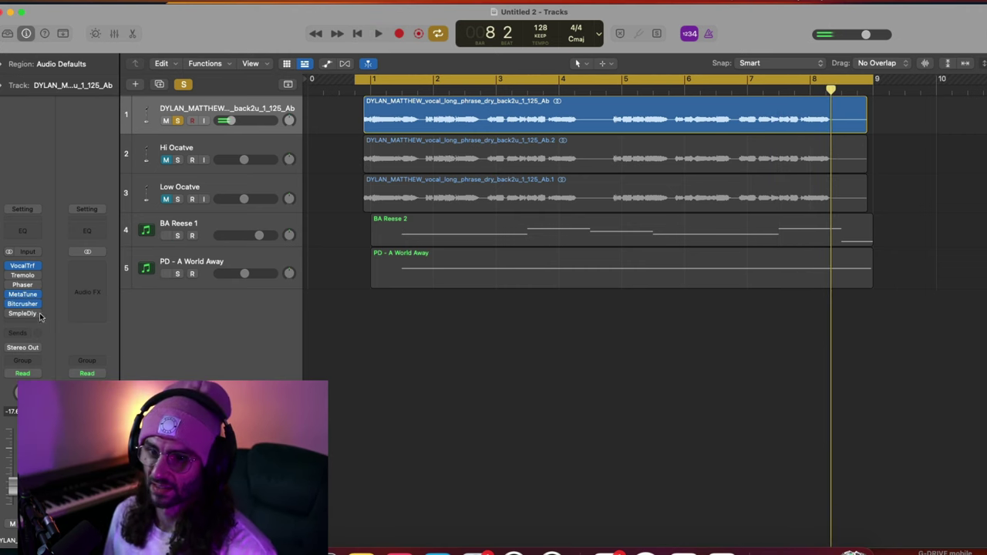
- Bypass the active effects on the original vocal track and insert Logic's Distortion plug-in after Sample Delay
{"action": "mouse_move", "coordinate": [10, 312]}
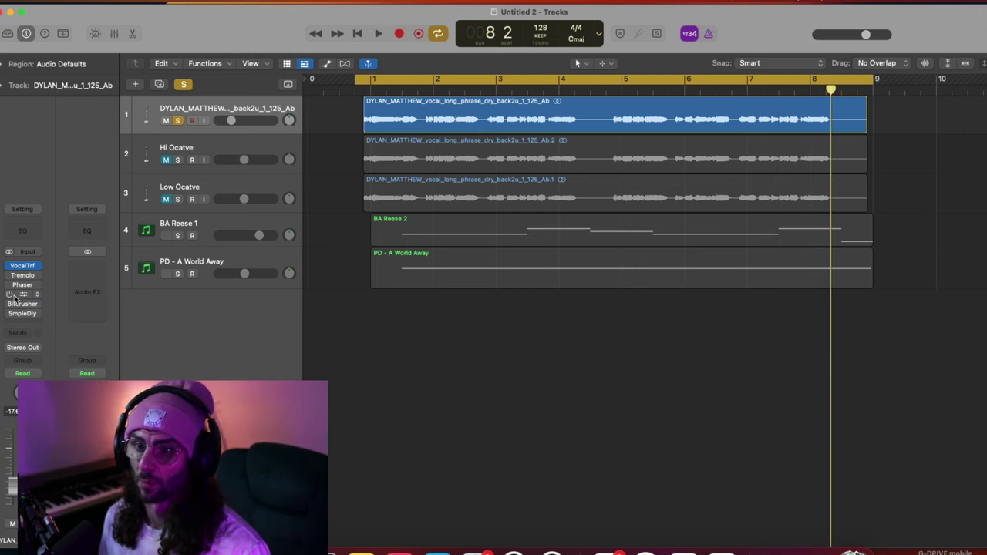
{"action": "left_click", "coordinate": [31, 279]}
{"action": "type", "text": "distortion"}
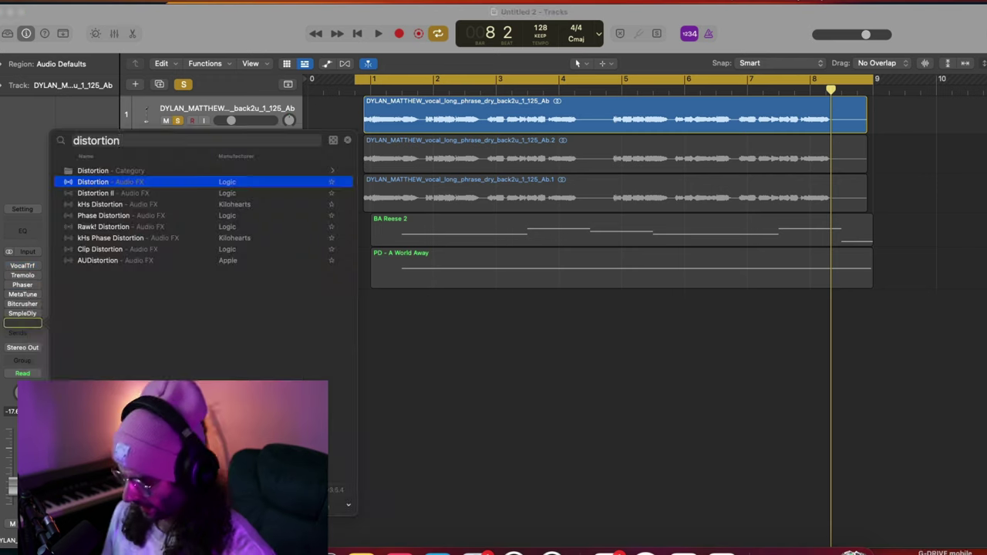
{"action": "key", "text": "Return"}
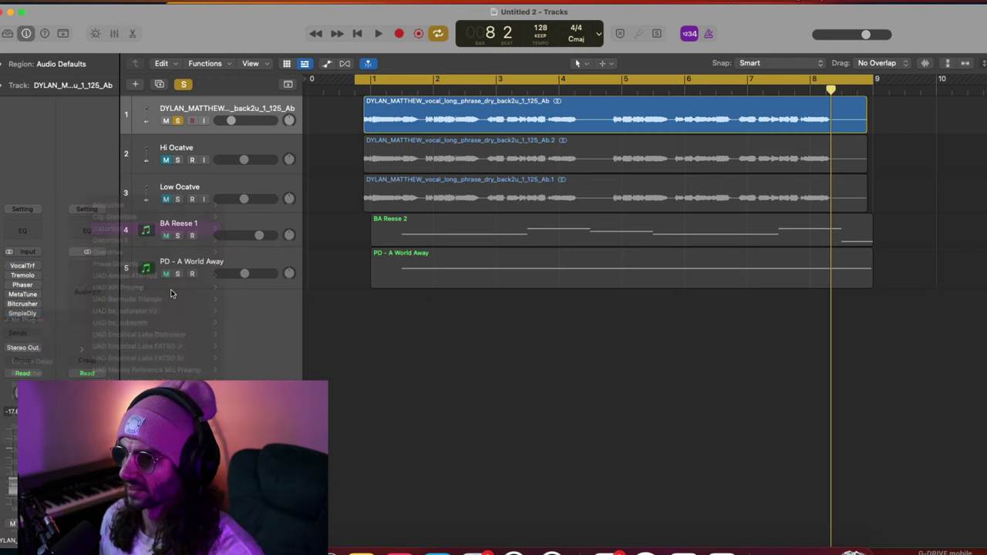
- Set the Distortion's drive to 40.5 dB, output to -4.5 dB and tone to 6600 Hz during playback
{"action": "key", "text": "space"}
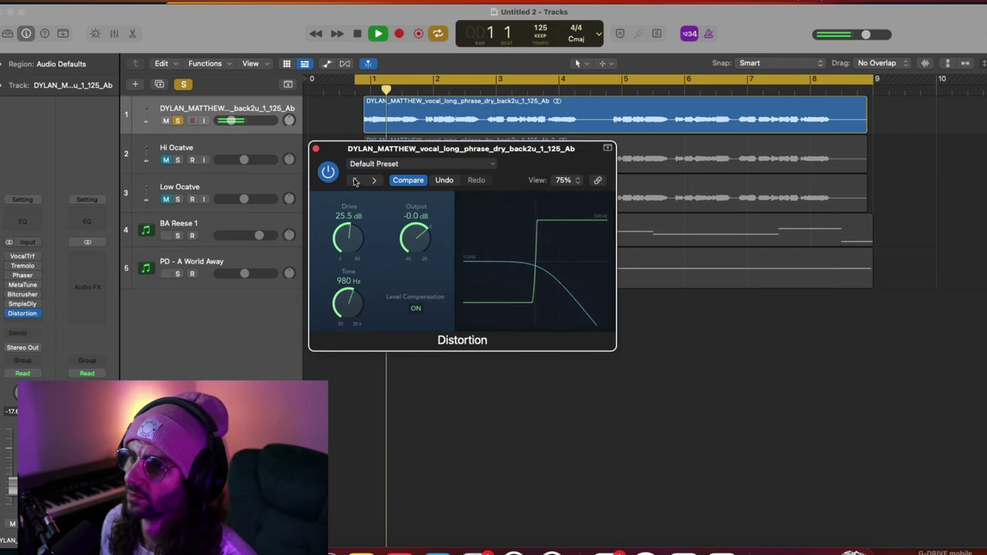
{"action": "left_click_drag", "start_coordinate": [354, 182], "coordinate": [355, 136]}
{"action": "left_click_drag", "start_coordinate": [350, 303], "coordinate": [350, 258]}
{"action": "left_click_drag", "start_coordinate": [414, 232], "coordinate": [411, 239]}
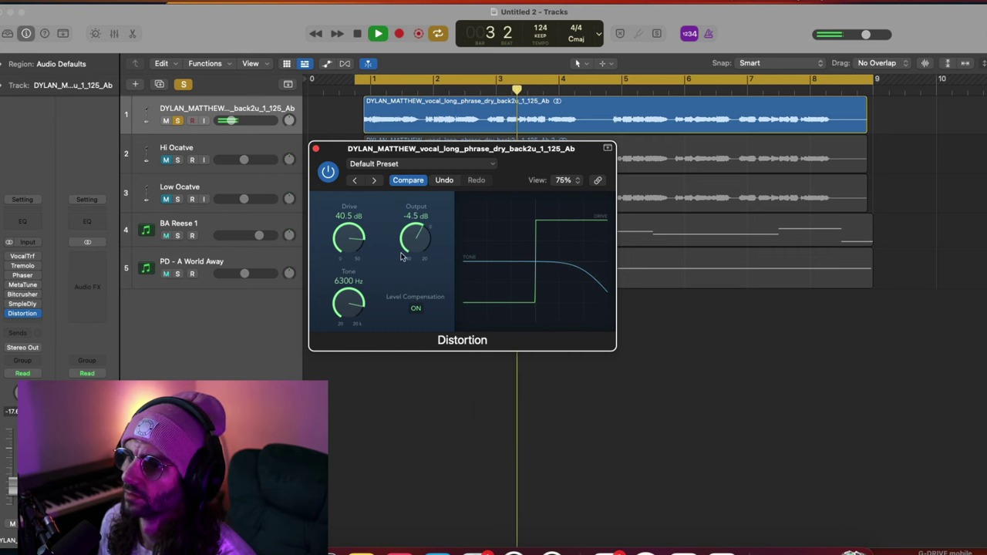
{"action": "left_click_drag", "start_coordinate": [354, 304], "coordinate": [355, 301]}
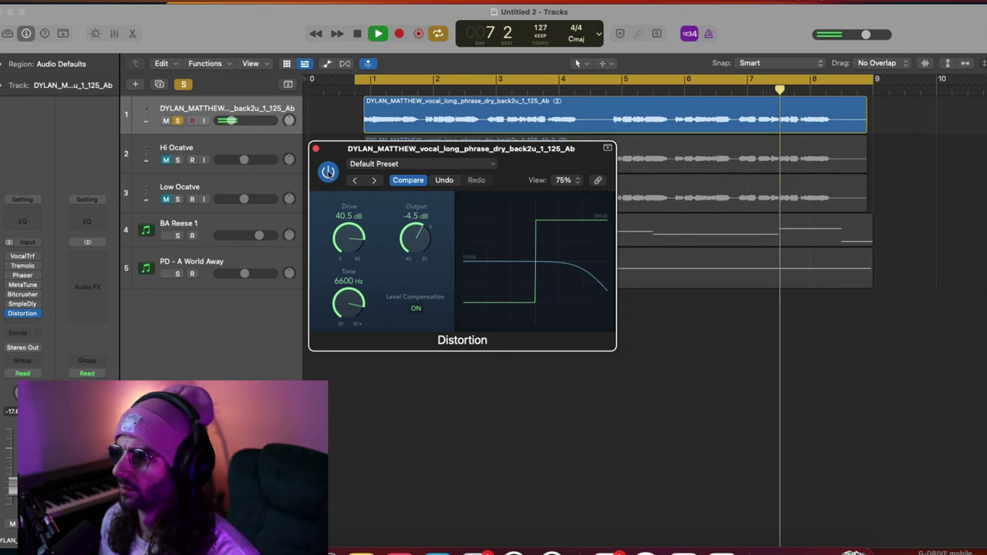
{"action": "key", "text": "space"}
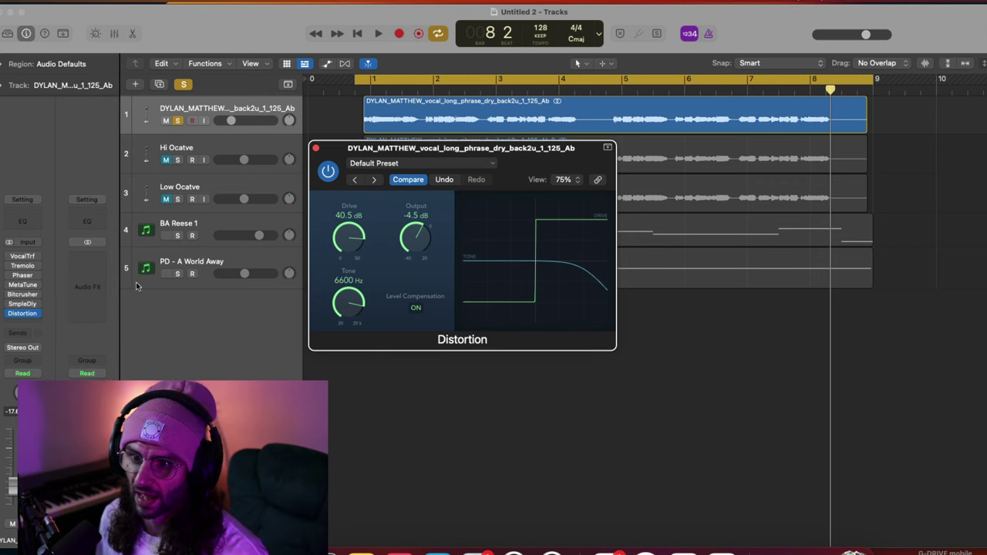
- Close the Distortion window and undo its insertion on the original vocal track
{"action": "left_click", "coordinate": [315, 147]}
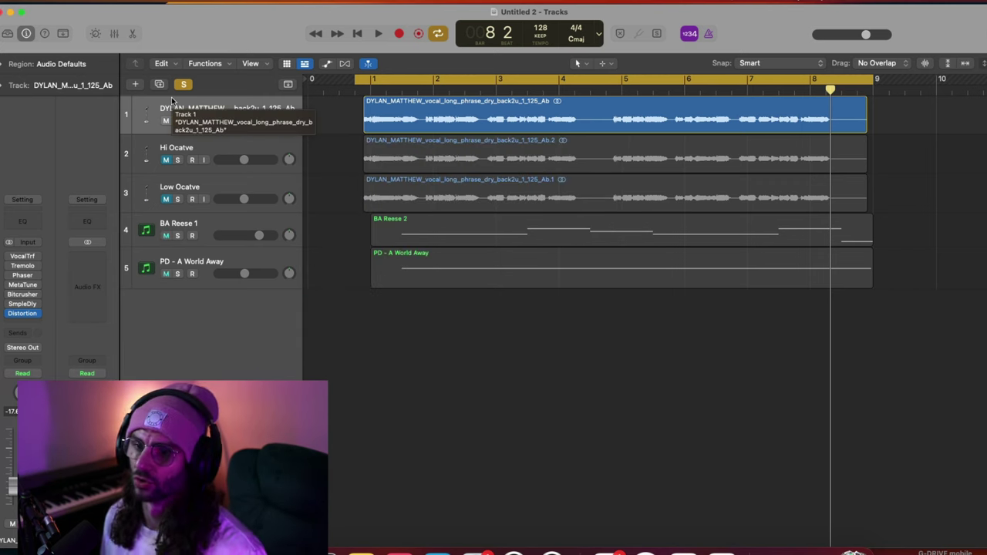
{"action": "key", "text": "super+z"}
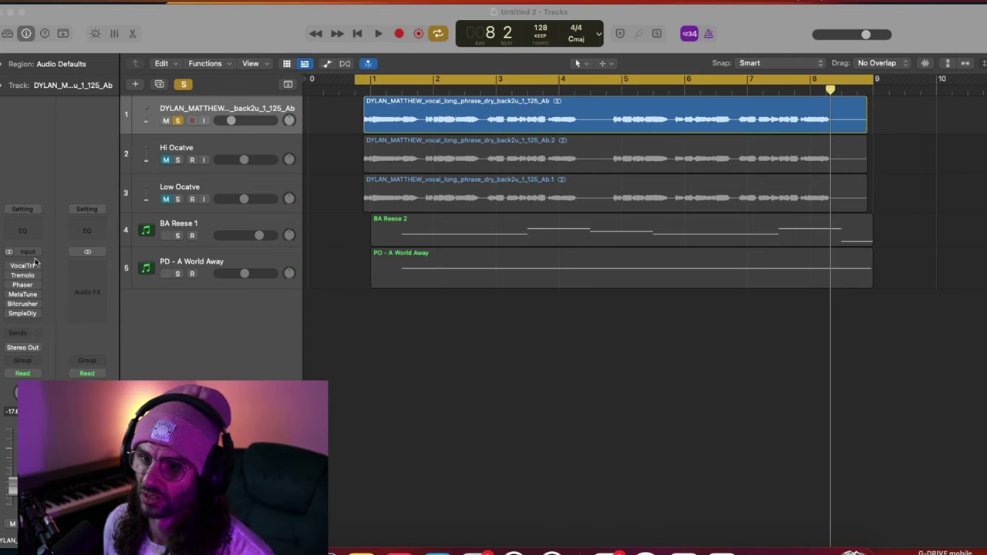
- Insert a Channel EQ on the original vocal track and enable its low-cut and high-cut bands
{"action": "left_click", "coordinate": [22, 230]}
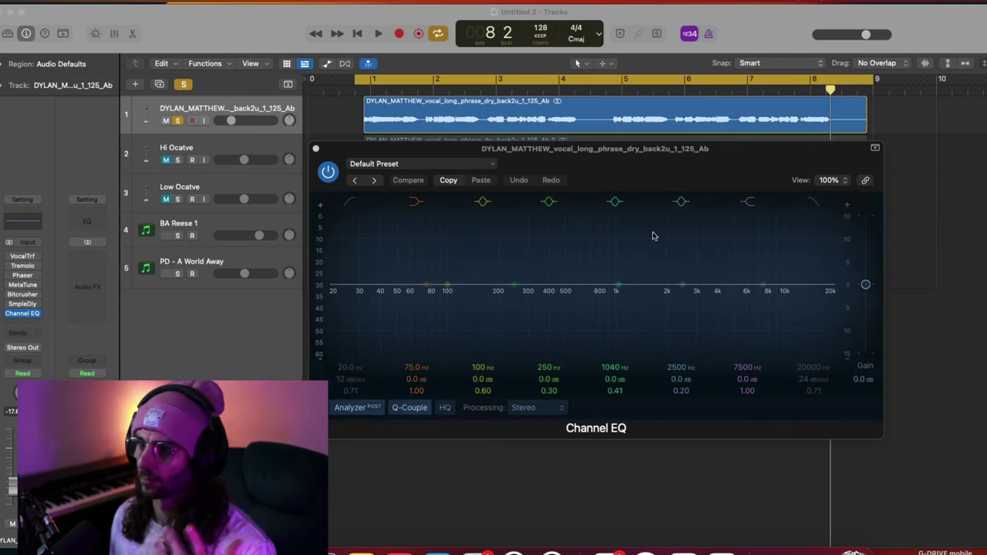
{"action": "left_click", "coordinate": [350, 204]}
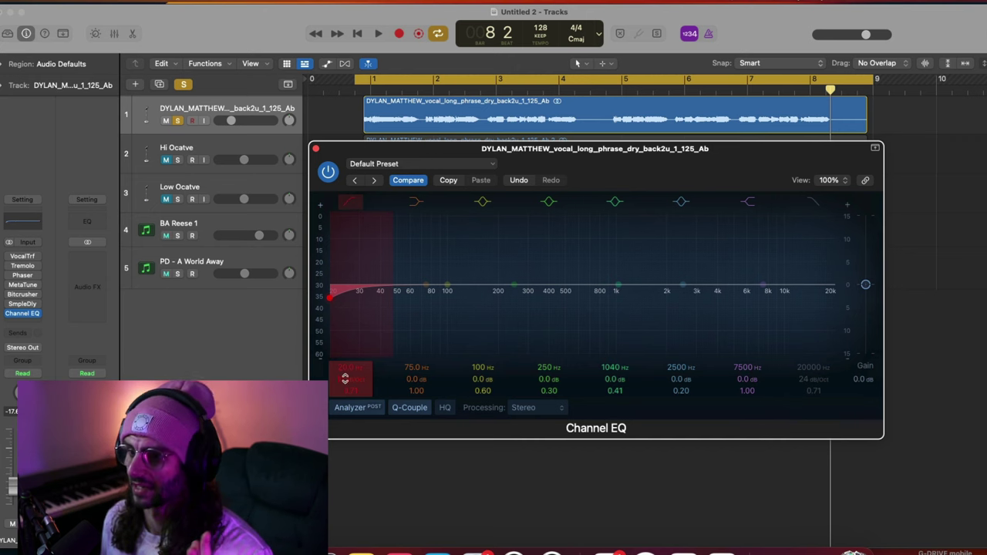
{"action": "left_click", "coordinate": [813, 202]}
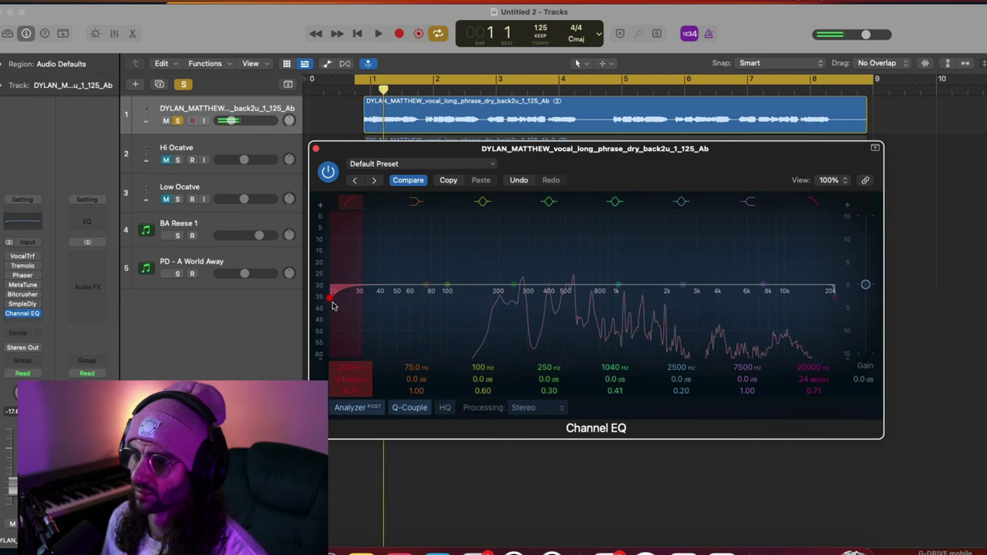
- Sweep the Channel EQ's low-cut frequency upward during playback, switching the low-cut band off and on between sweeps
{"action": "left_click_drag", "start_coordinate": [331, 307], "coordinate": [476, 293]}
{"action": "key", "text": "space"}
{"action": "key", "text": "space"}
{"action": "left_click", "coordinate": [345, 203]}
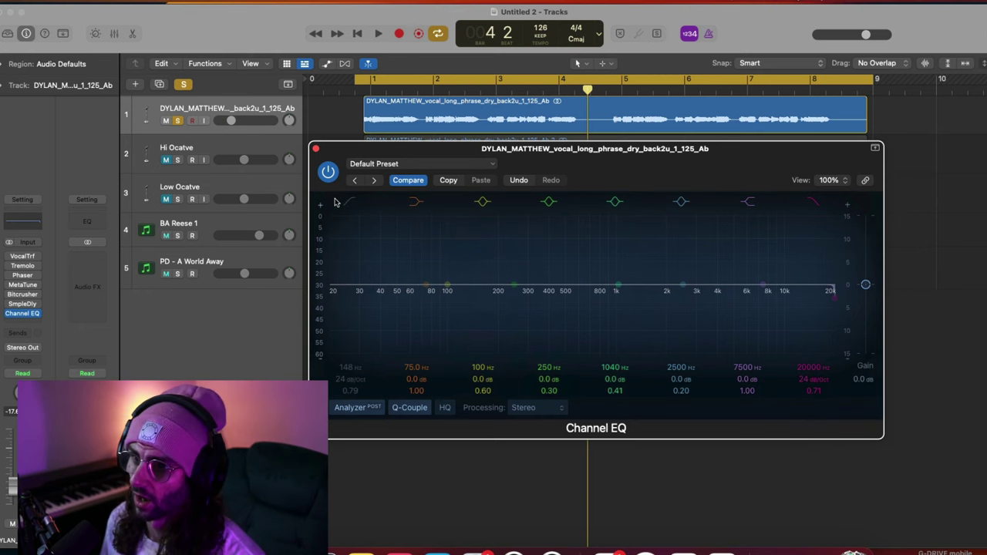
{"action": "left_click", "coordinate": [350, 202]}
{"action": "left_click_drag", "start_coordinate": [511, 319], "coordinate": [706, 320]}
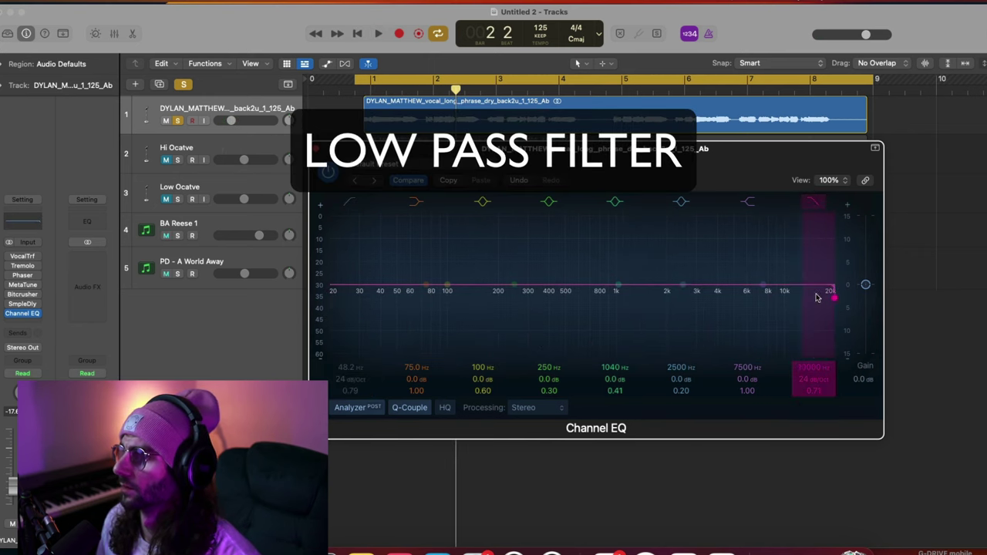
- Sweep the high-cut band, re-enable the low cut, and form a bandpass with cutoffs at 382 Hz and 4080 Hz
{"action": "mouse_move", "coordinate": [817, 298]}
{"action": "left_mouse_down"}
{"action": "mouse_move", "coordinate": [706, 322]}
{"action": "mouse_move", "coordinate": [468, 309]}
{"action": "mouse_move", "coordinate": [765, 345]}
{"action": "mouse_move", "coordinate": [687, 351]}
{"action": "mouse_move", "coordinate": [806, 351]}
{"action": "left_mouse_up"}
{"action": "key", "text": "space"}
{"action": "left_click", "coordinate": [351, 202]}
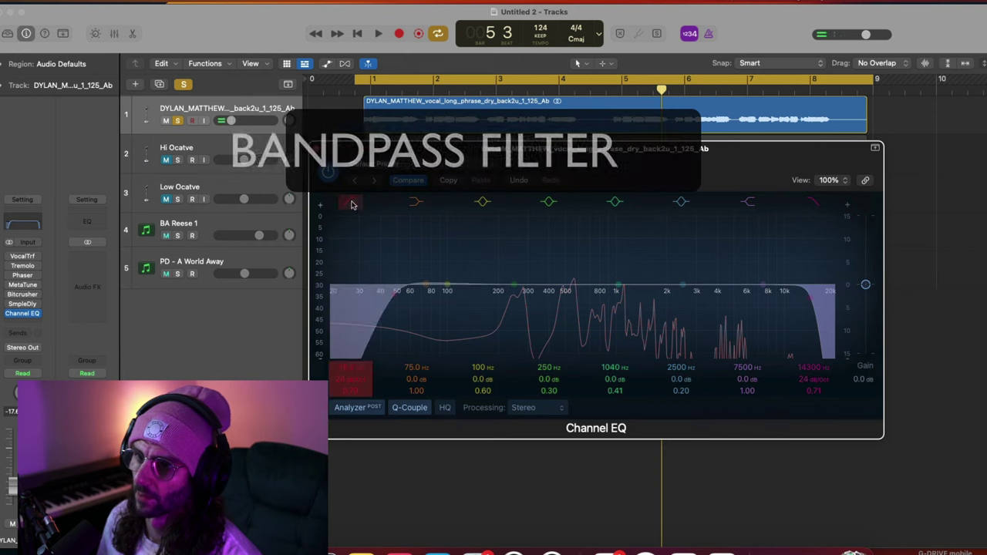
{"action": "left_click_drag", "start_coordinate": [381, 324], "coordinate": [555, 346]}
{"action": "left_click_drag", "start_coordinate": [827, 349], "coordinate": [725, 344]}
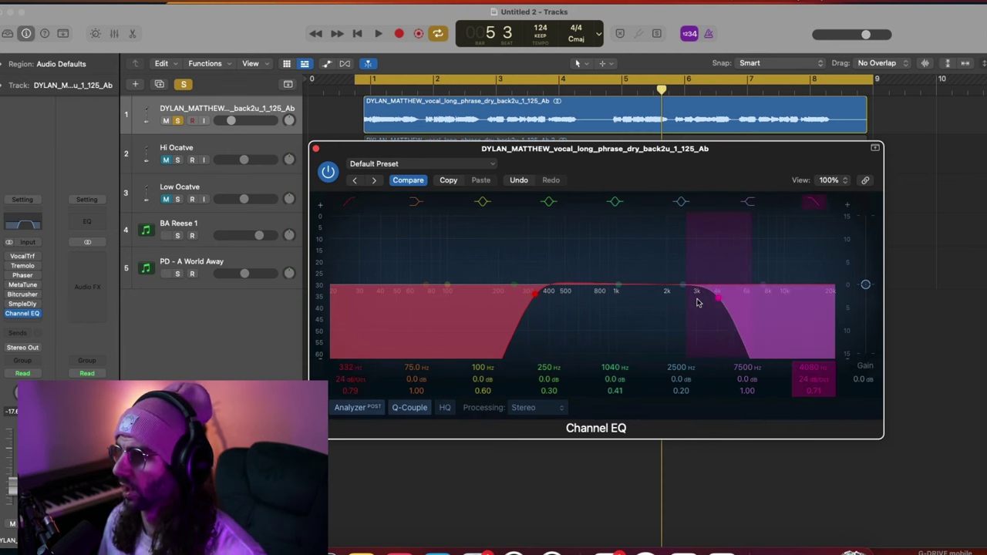
- Sweep both bandpass cutoffs during playback, ending with the low cut at 1050 Hz and the high cut at 6000 Hz
{"action": "left_click_drag", "start_coordinate": [698, 302], "coordinate": [710, 299]}
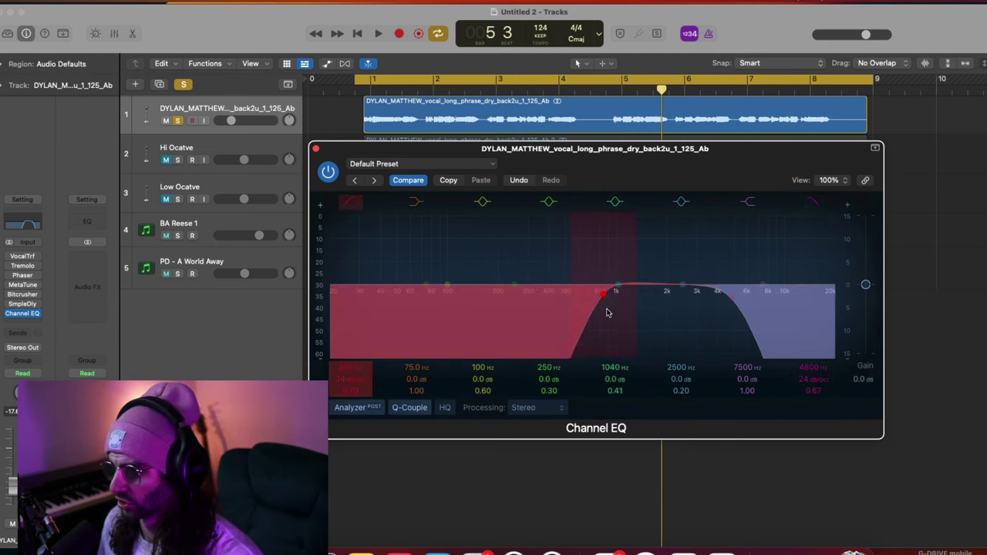
{"action": "left_click_drag", "start_coordinate": [734, 330], "coordinate": [678, 323]}
{"action": "left_click_drag", "start_coordinate": [591, 301], "coordinate": [498, 306]}
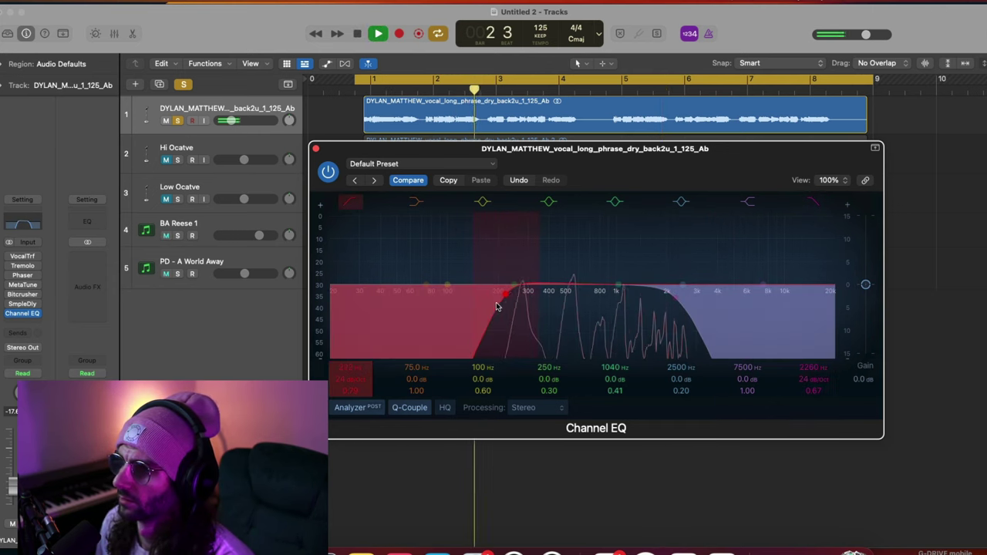
{"action": "left_click_drag", "start_coordinate": [661, 316], "coordinate": [739, 324]}
{"action": "left_click_drag", "start_coordinate": [505, 301], "coordinate": [620, 327]}
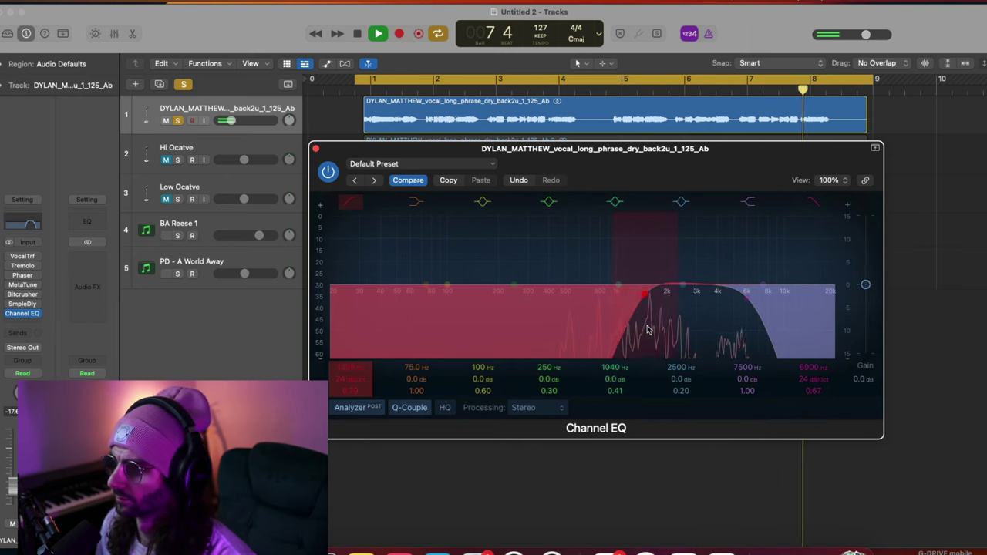
{"action": "key", "text": "space"}
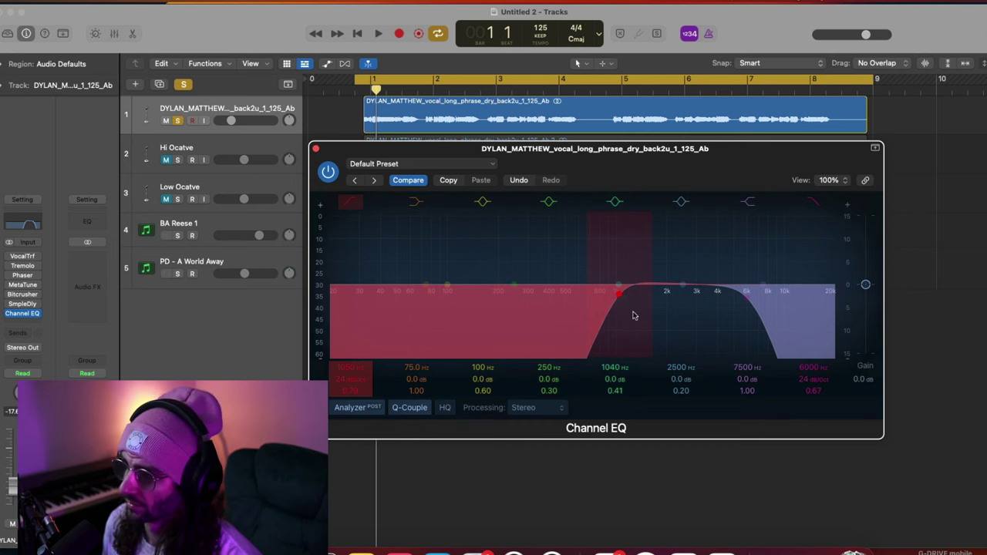
- Disable the low-cut band, lower the high cut to 610 Hz and audition the muffled vocal
{"action": "left_click_drag", "start_coordinate": [558, 307], "coordinate": [543, 307]}
{"action": "left_click", "coordinate": [351, 202]}
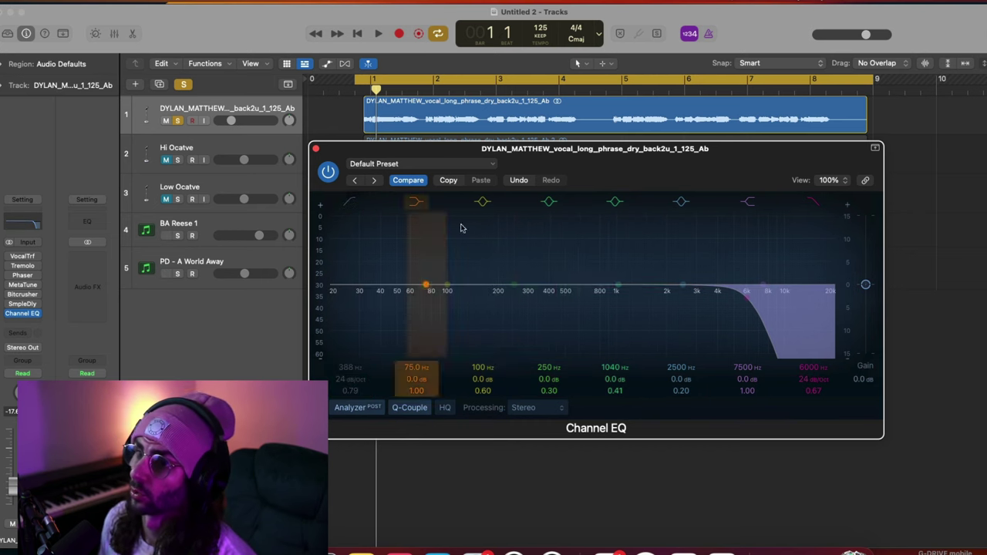
{"action": "left_click_drag", "start_coordinate": [735, 305], "coordinate": [573, 316]}
{"action": "key", "text": "space"}
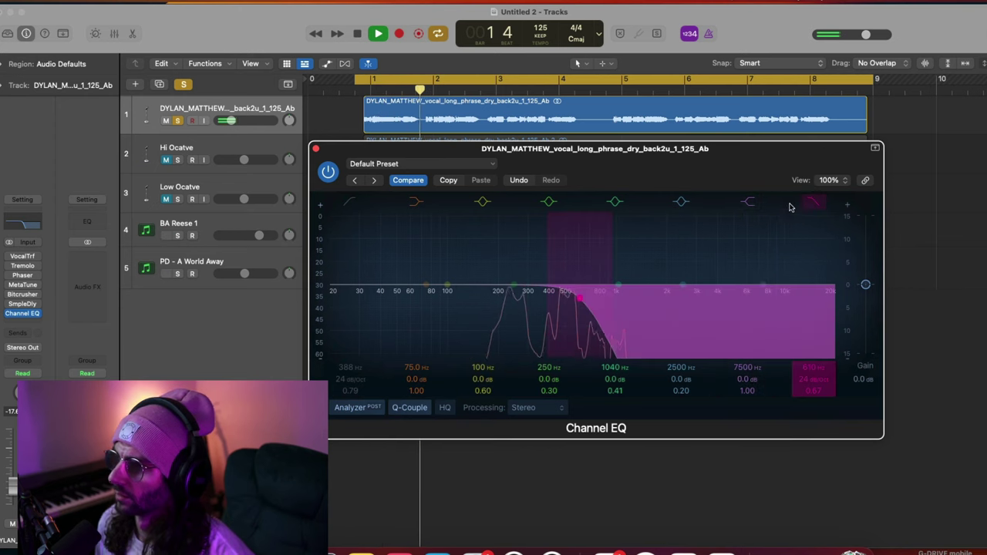
{"action": "key", "text": "space"}
- Swap the high-cut band for the low-cut band, raise it to 1190 Hz during playback, and bypass the Channel EQ
{"action": "left_click", "coordinate": [813, 202]}
{"action": "left_click", "coordinate": [349, 202]}
{"action": "key", "text": "space"}
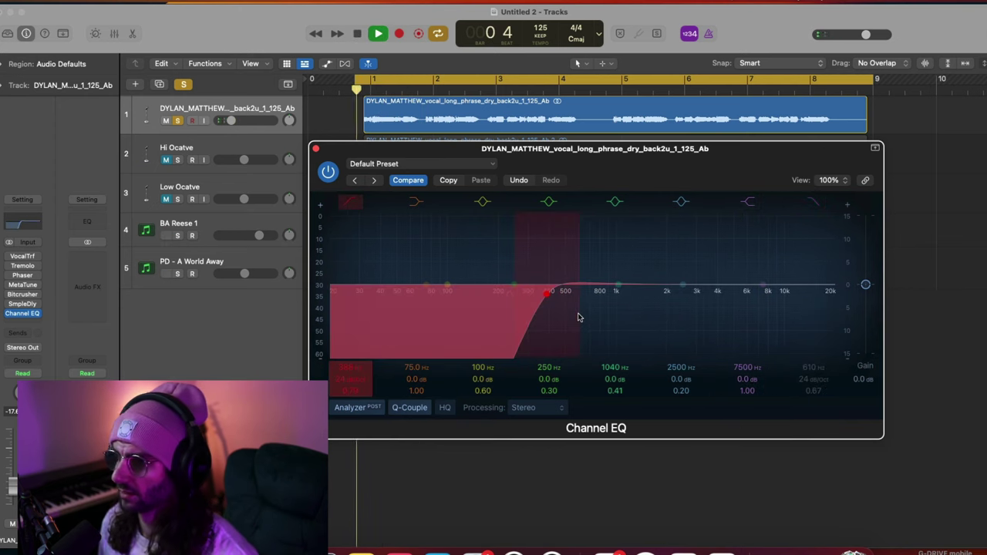
{"action": "left_click_drag", "start_coordinate": [546, 307], "coordinate": [618, 321]}
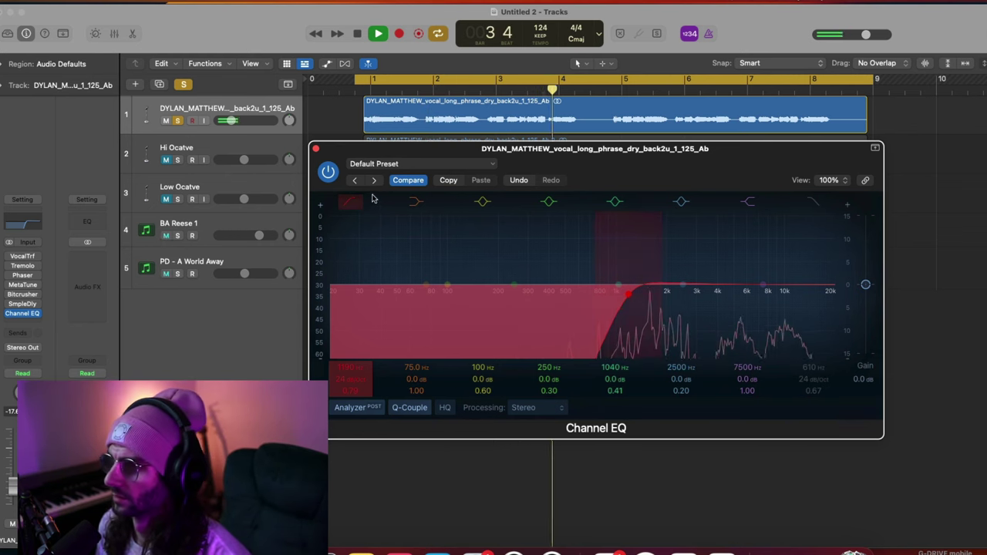
{"action": "left_click", "coordinate": [328, 171]}
{"action": "key", "text": "space"}
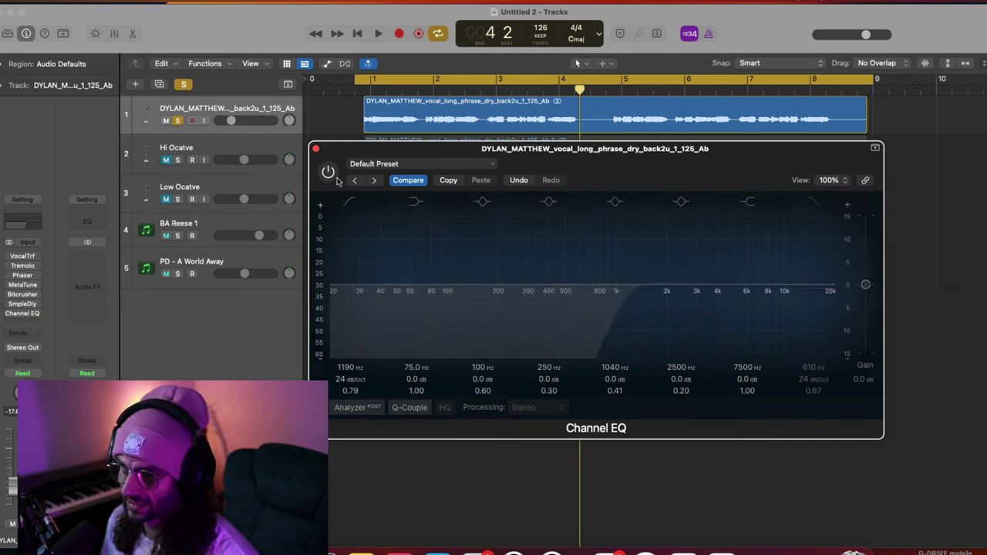
- Reactivate the Channel EQ, sweep a resonant high cut to 1530 Hz with a Q of 4.80, and disable that band
{"action": "left_click", "coordinate": [328, 172]}
{"action": "left_click", "coordinate": [355, 202]}
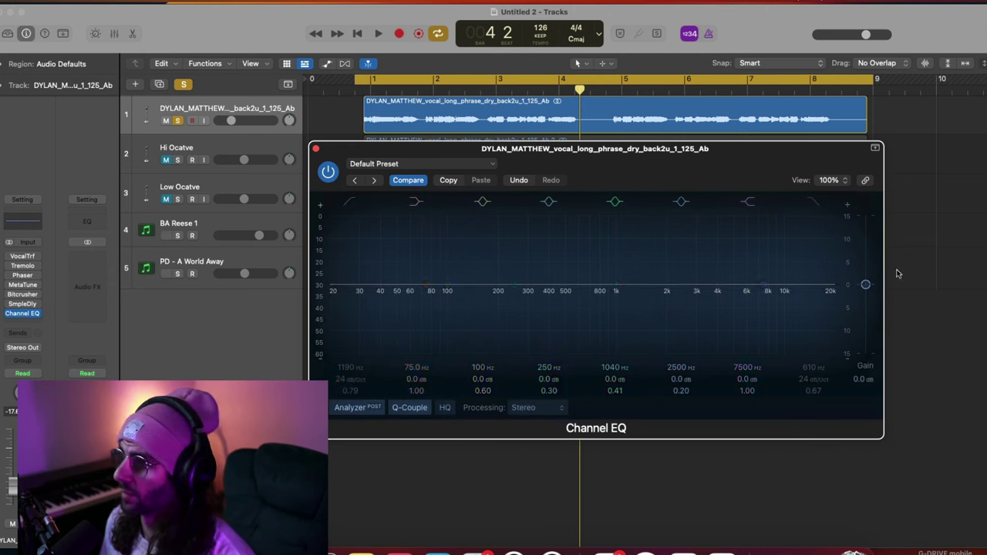
{"action": "left_click", "coordinate": [812, 202]}
{"action": "key", "text": "Return"}
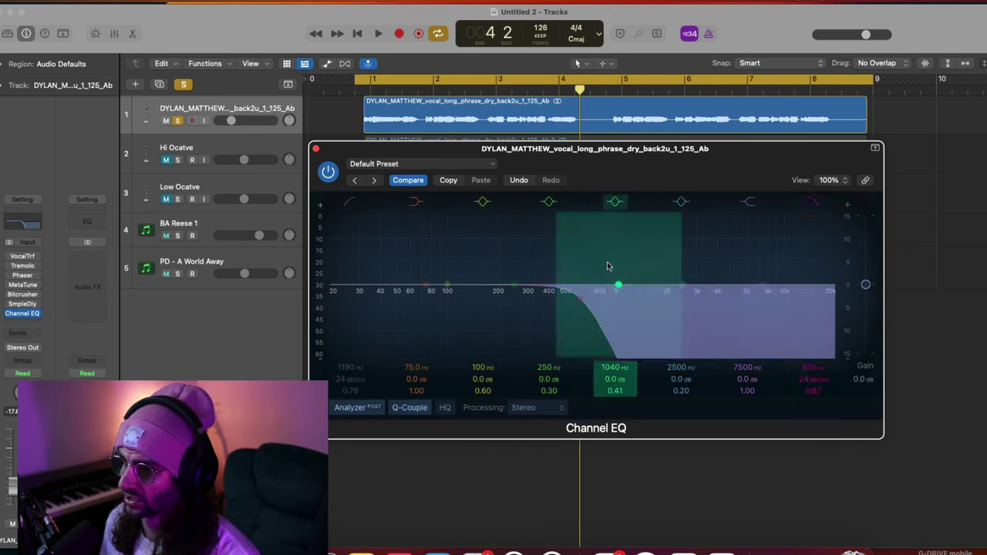
{"action": "key", "text": "space"}
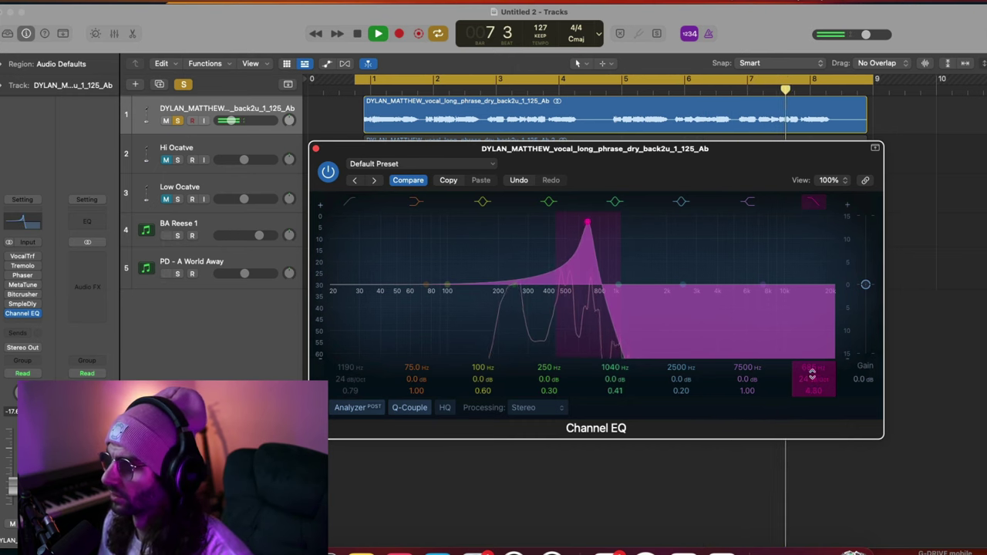
{"action": "left_click_drag", "start_coordinate": [812, 371], "coordinate": [812, 273]}
{"action": "key", "text": "space"}
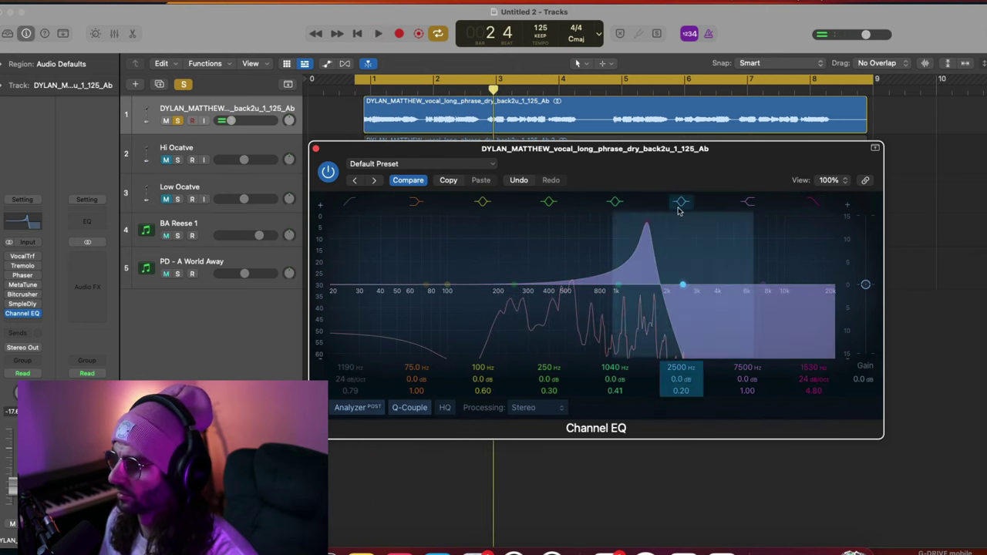
{"action": "left_click", "coordinate": [813, 201]}
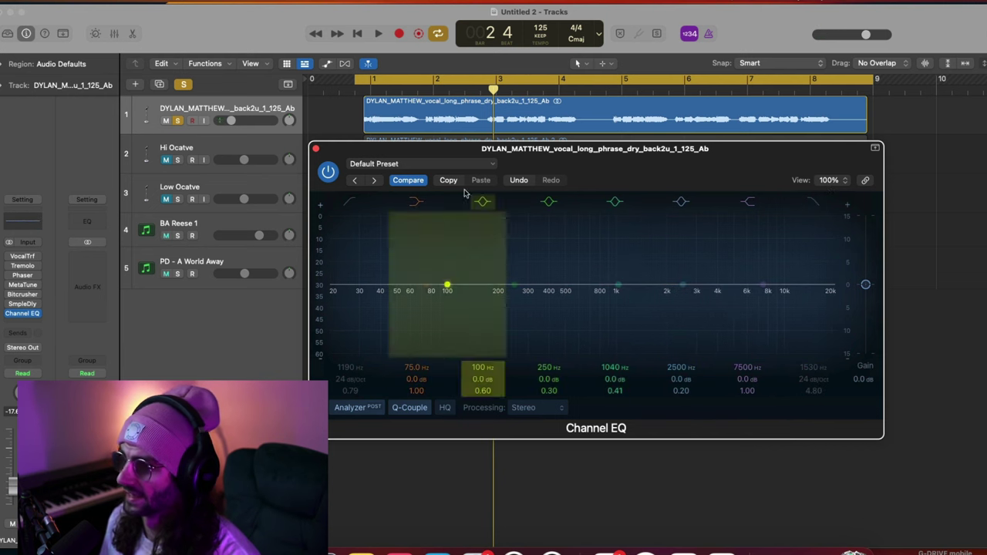
{"action": "left_click", "coordinate": [315, 148]}
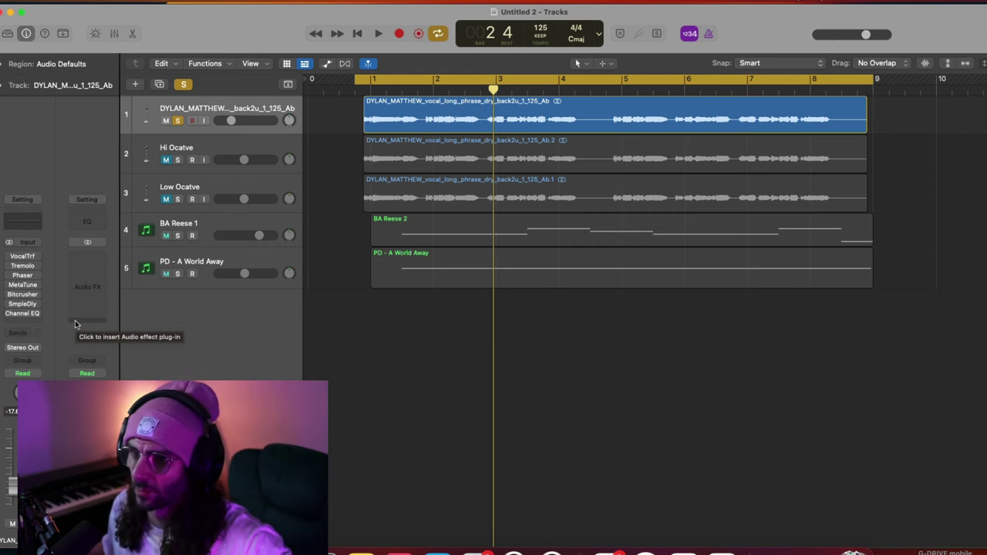
- Re-enable the original vocal's high-cut band with a Q of 0.10 and close the Channel EQ
{"action": "left_click", "coordinate": [23, 314]}
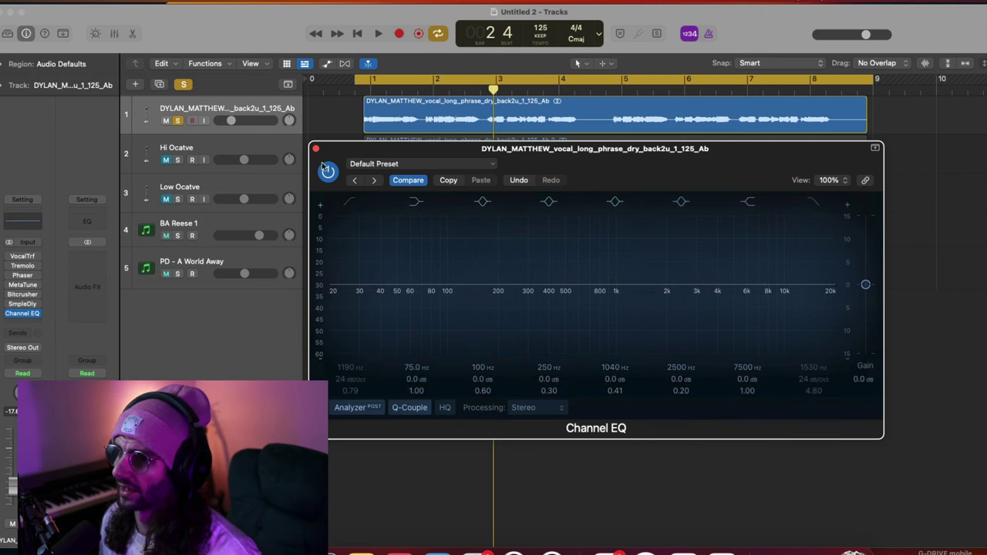
{"action": "left_click", "coordinate": [814, 202]}
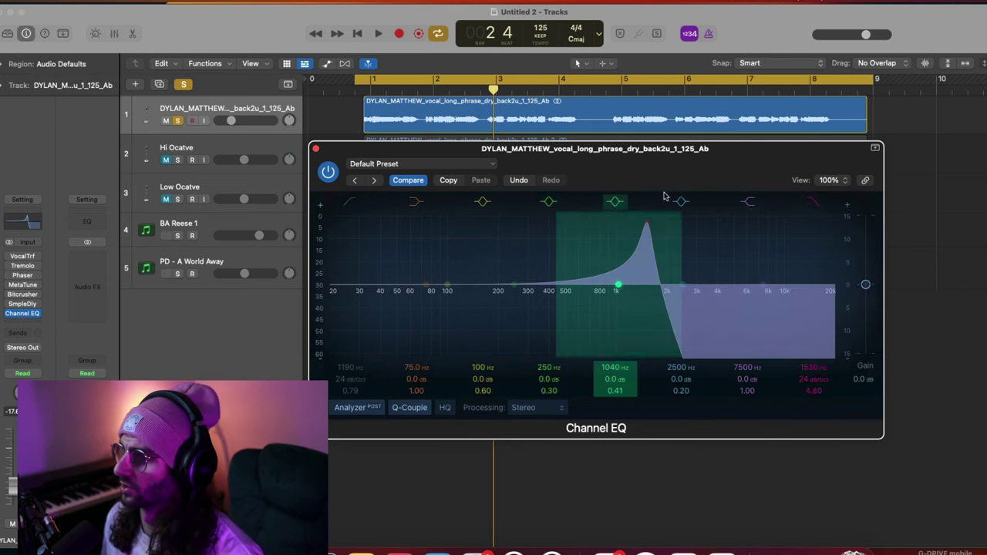
{"action": "left_click_drag", "start_coordinate": [813, 391], "coordinate": [814, 436]}
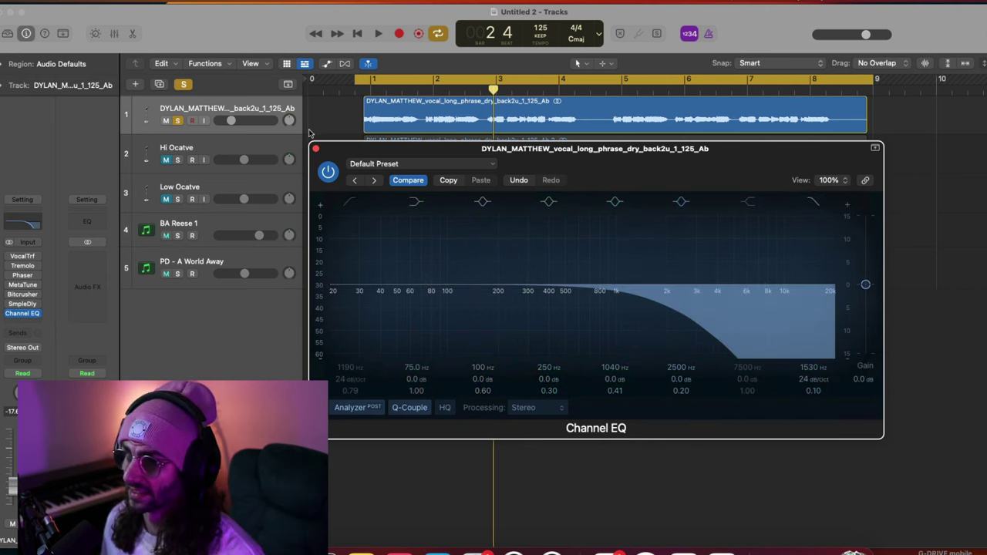
{"action": "left_click", "coordinate": [315, 148]}
- Duplicate the original vocal track, copy its region onto the duplicate and mute the original
{"action": "key", "text": "super+d"}
{"action": "left_click_drag", "start_coordinate": [443, 121], "coordinate": [443, 162]}
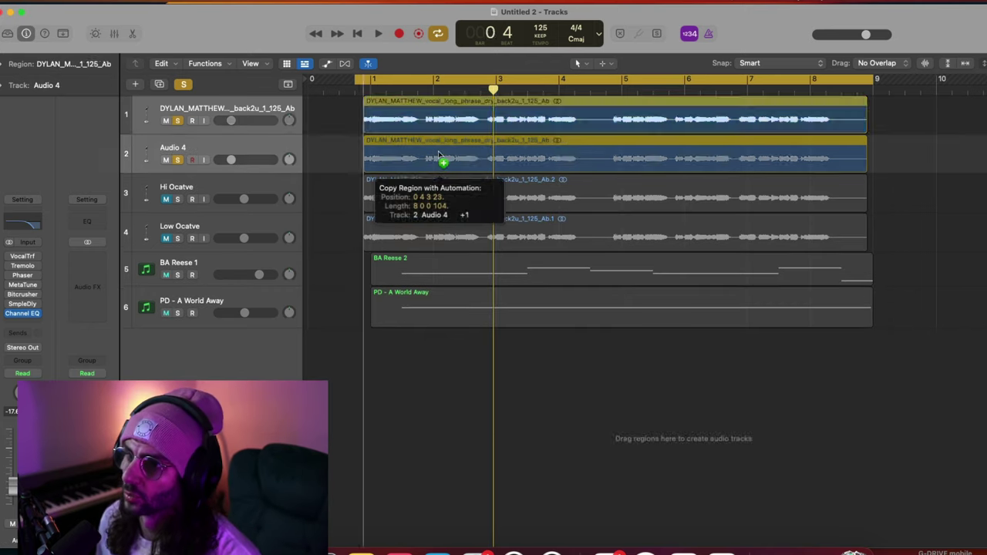
{"action": "left_click", "coordinate": [229, 105]}
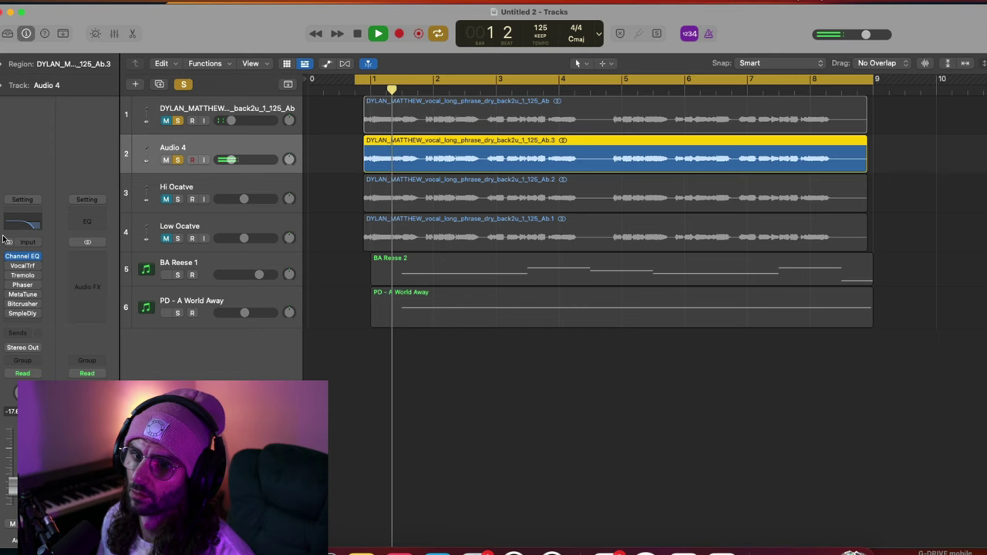
- Lower the Channel EQ's high cut on the Audio 4 track to 715 Hz, stop playback and close the plug-in
{"action": "left_click", "coordinate": [23, 256]}
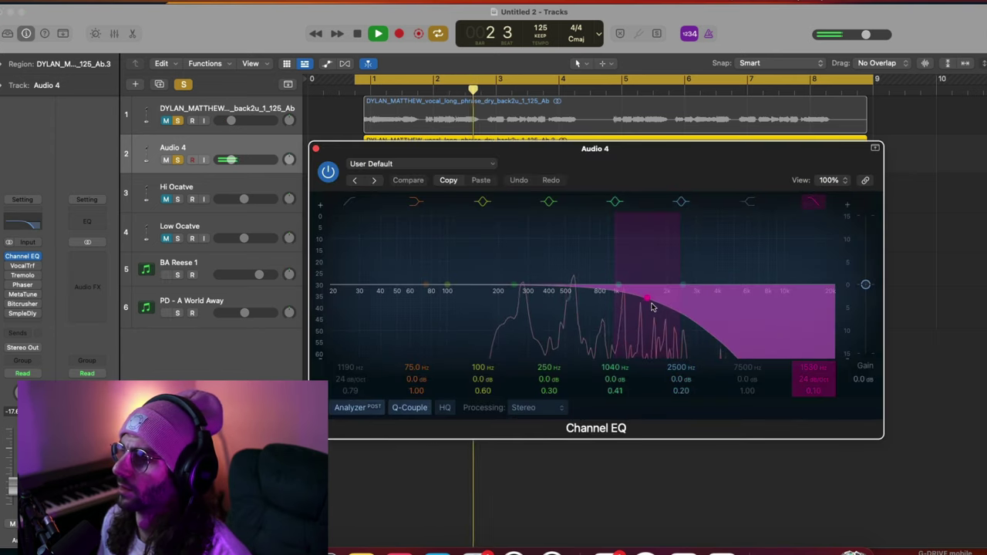
{"action": "left_click_drag", "start_coordinate": [651, 306], "coordinate": [590, 294]}
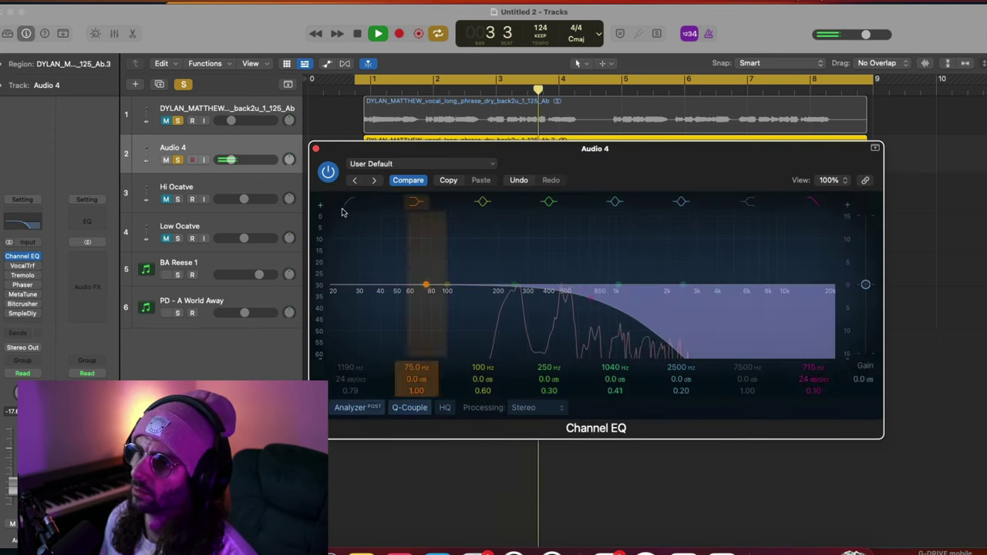
{"action": "key", "text": "space"}
{"action": "left_click", "coordinate": [315, 149]}
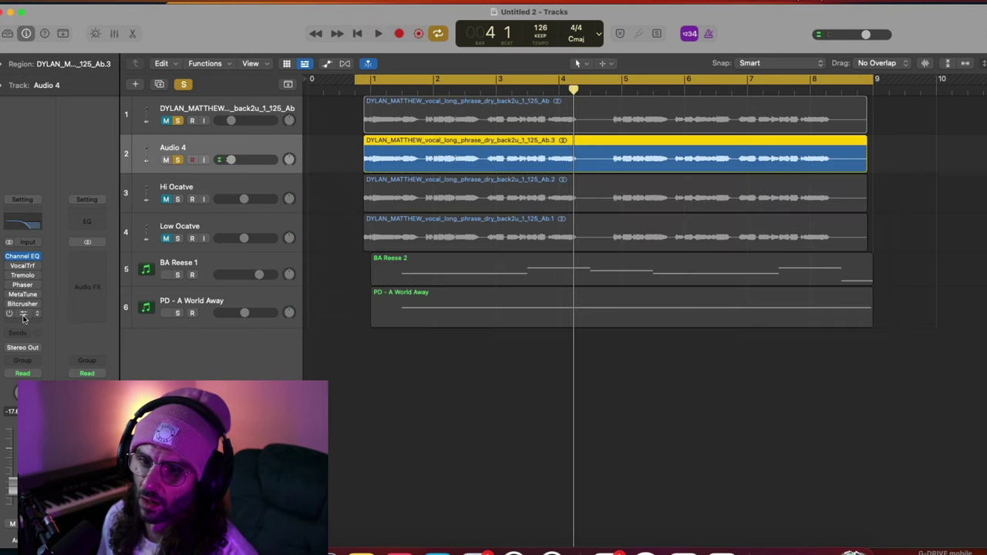
- Insert ValhallaVintageVerb after Sample Delay on the Audio 4 track
{"action": "left_click", "coordinate": [23, 322]}
{"action": "type", "text": "valh"}
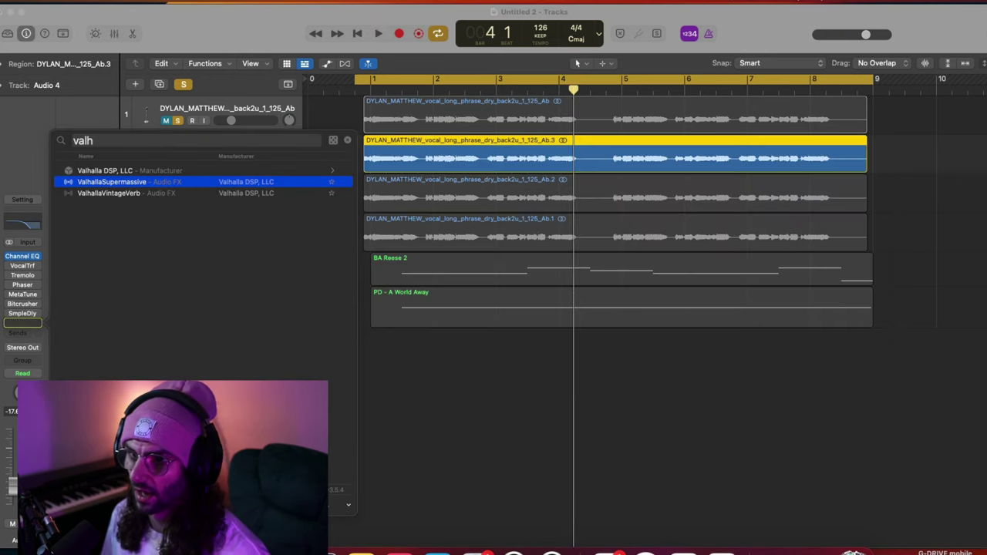
{"action": "key", "text": "Down"}
{"action": "key", "text": "Return"}
- Set ValhallaVintageVerb's LowCut to 510 Hz during playback, and sweep its mix down to 0 % and back to 100 %
{"action": "key", "text": "space"}
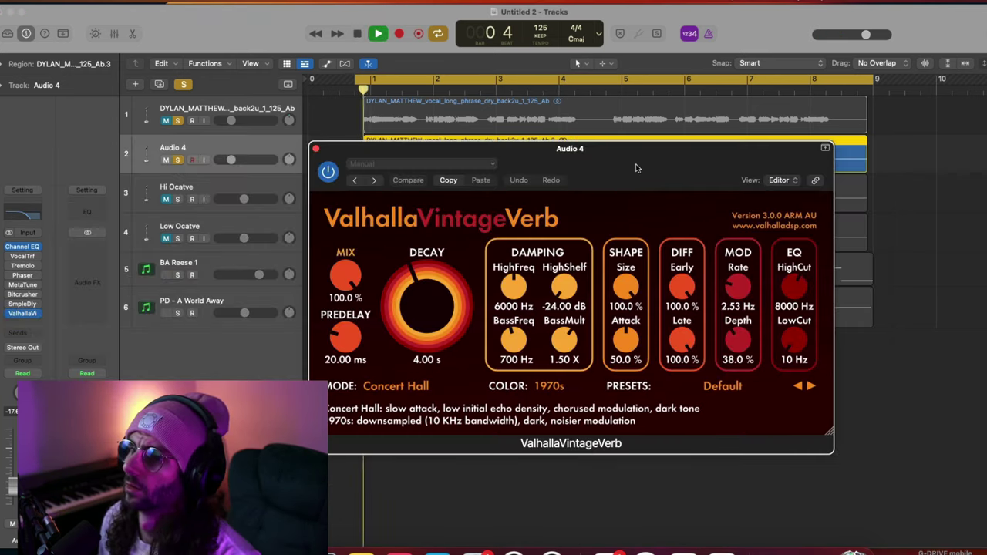
{"action": "left_click_drag", "start_coordinate": [800, 340], "coordinate": [805, 287]}
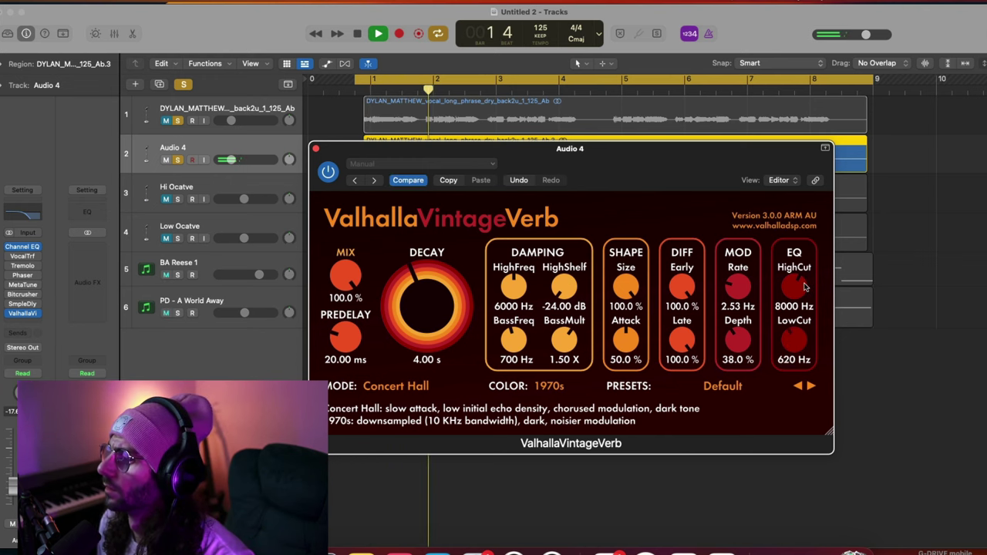
{"action": "key", "text": "space"}
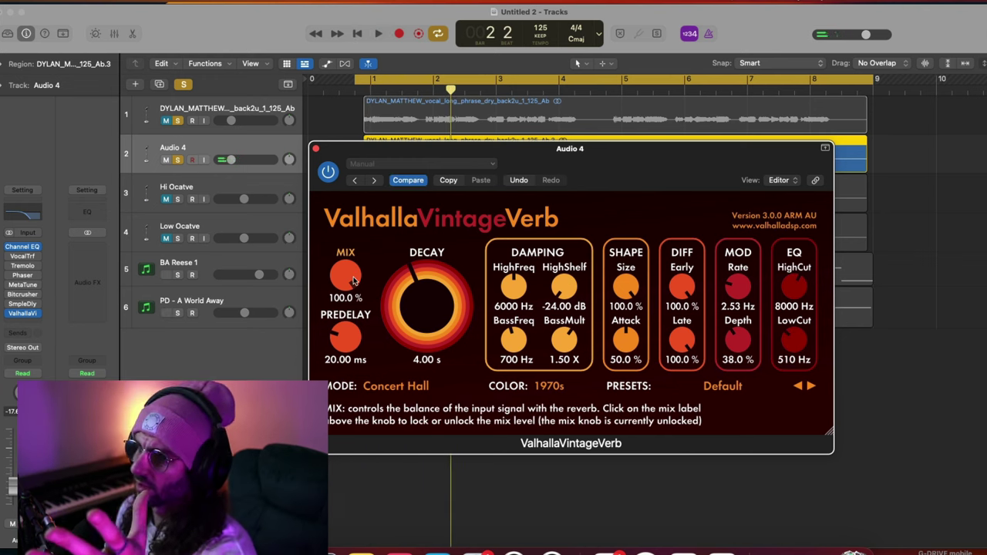
{"action": "left_click_drag", "start_coordinate": [347, 279], "coordinate": [329, 433]}
{"action": "left_click_drag", "start_coordinate": [339, 285], "coordinate": [356, 115]}
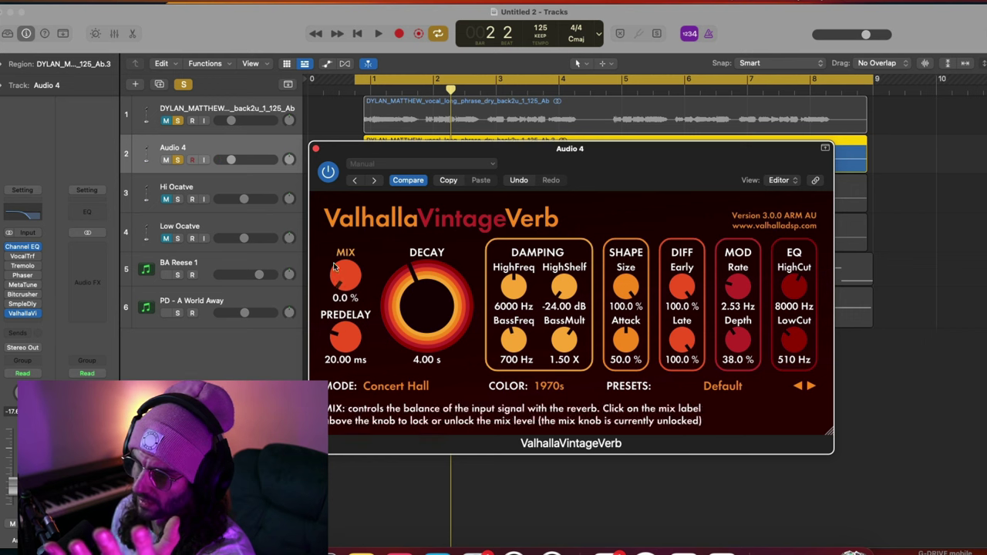
- Audition the reverb's predelay at 500 ms and 0 ms, and set it to 29.84 ms
{"action": "mouse_move", "coordinate": [338, 359]}
{"action": "left_mouse_down"}
{"action": "mouse_move", "coordinate": [339, 349]}
{"action": "mouse_move", "coordinate": [339, 385]}
{"action": "mouse_move", "coordinate": [342, 324]}
{"action": "mouse_move", "coordinate": [346, 343]}
{"action": "left_mouse_up"}
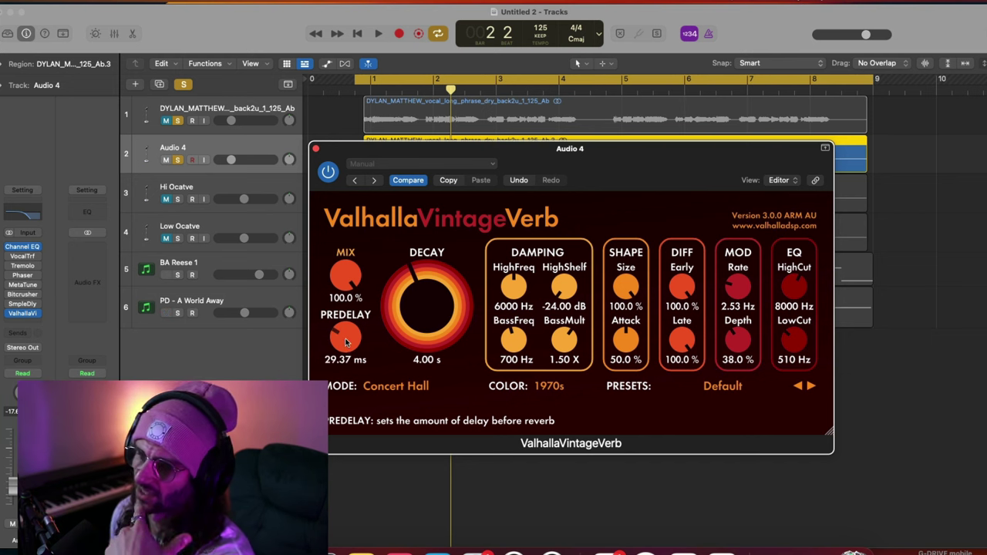
{"action": "mouse_move", "coordinate": [345, 335]}
{"action": "left_mouse_down"}
{"action": "mouse_move", "coordinate": [344, 344]}
{"action": "mouse_move", "coordinate": [345, 335]}
{"action": "left_mouse_up"}
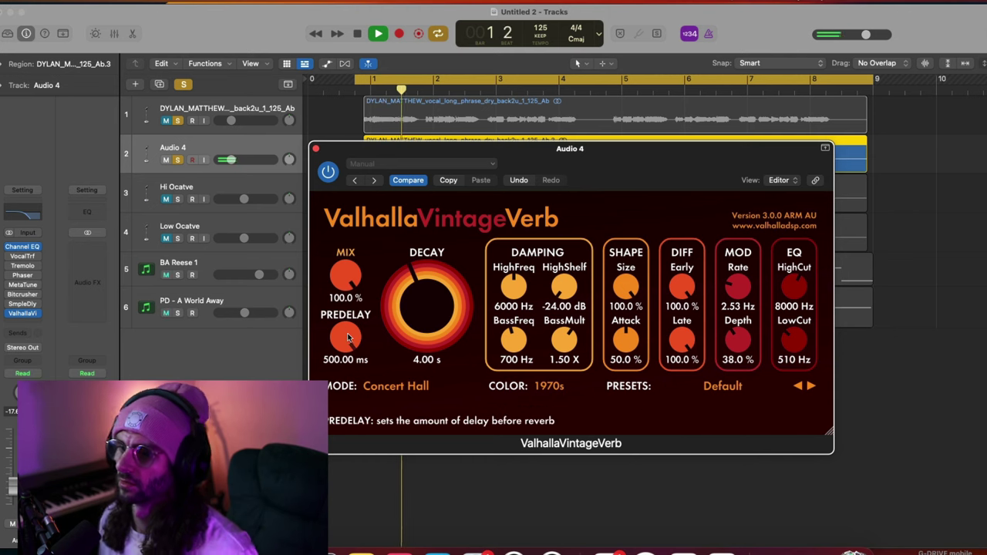
{"action": "left_click_drag", "start_coordinate": [346, 336], "coordinate": [345, 540]}
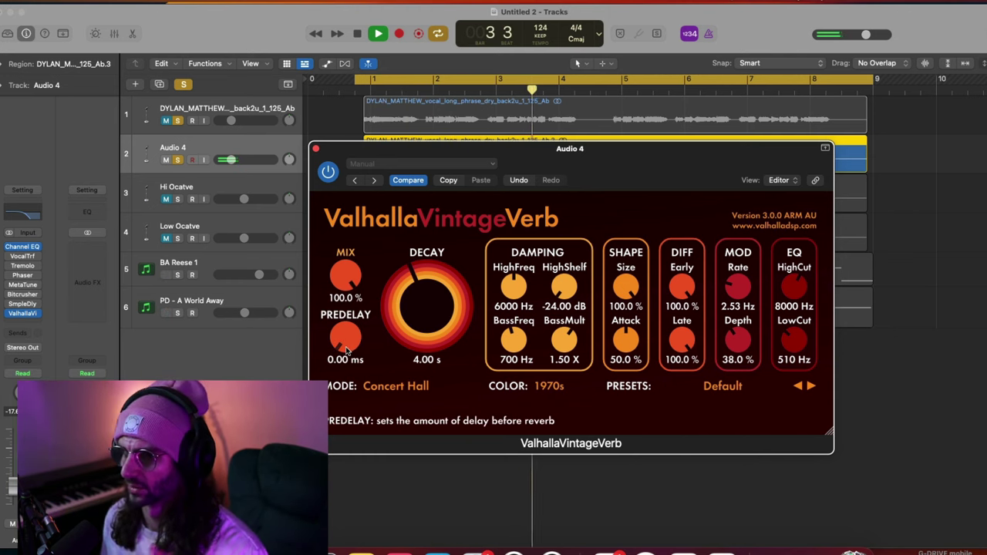
{"action": "key", "text": "space"}
{"action": "left_click_drag", "start_coordinate": [346, 351], "coordinate": [349, 297]}
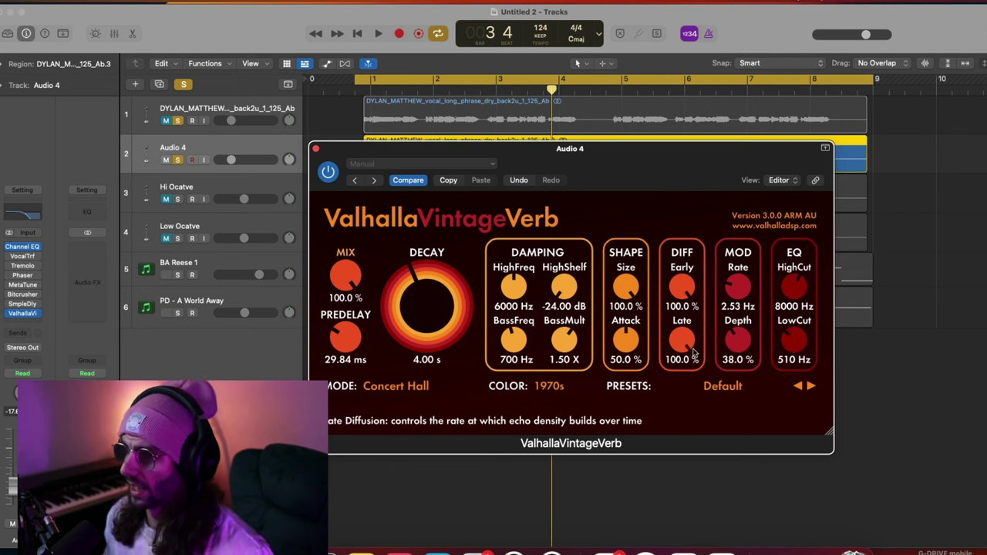
{"action": "key", "text": "space"}
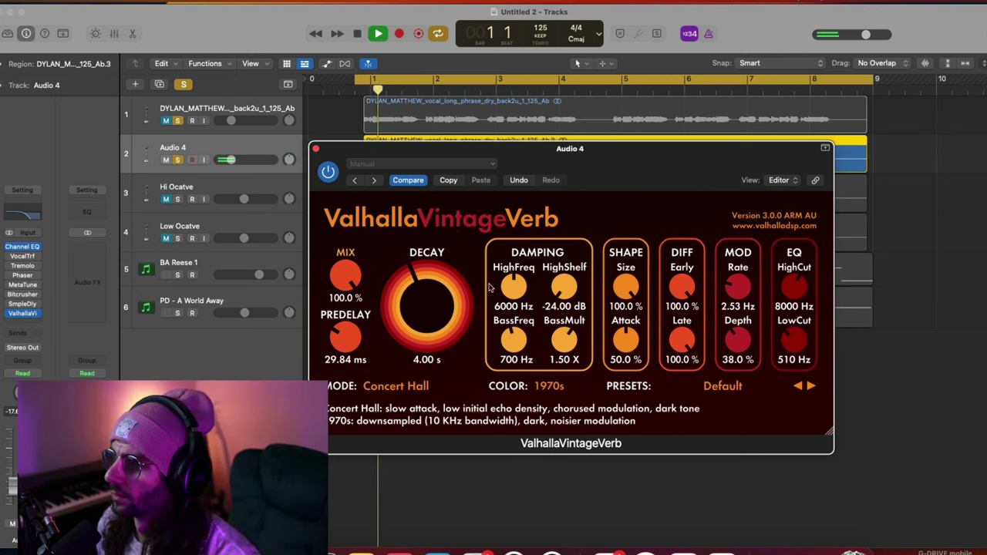
{"action": "key", "text": "space"}
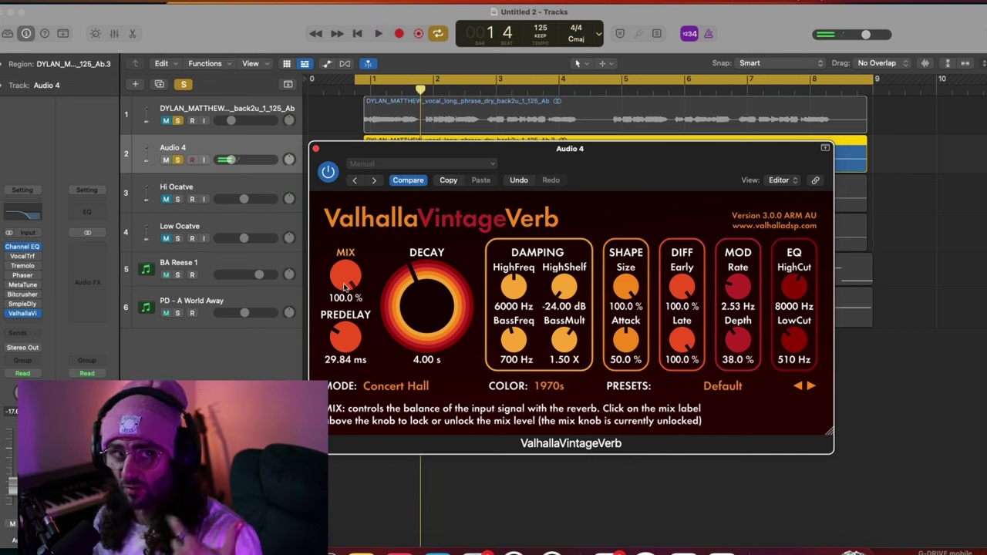
- Set the reverb's decay to 8.47 s, predelay to 0 ms, HighCut to 5410 Hz and LowCut to 540 Hz
{"action": "left_click_drag", "start_coordinate": [414, 333], "coordinate": [413, 301]}
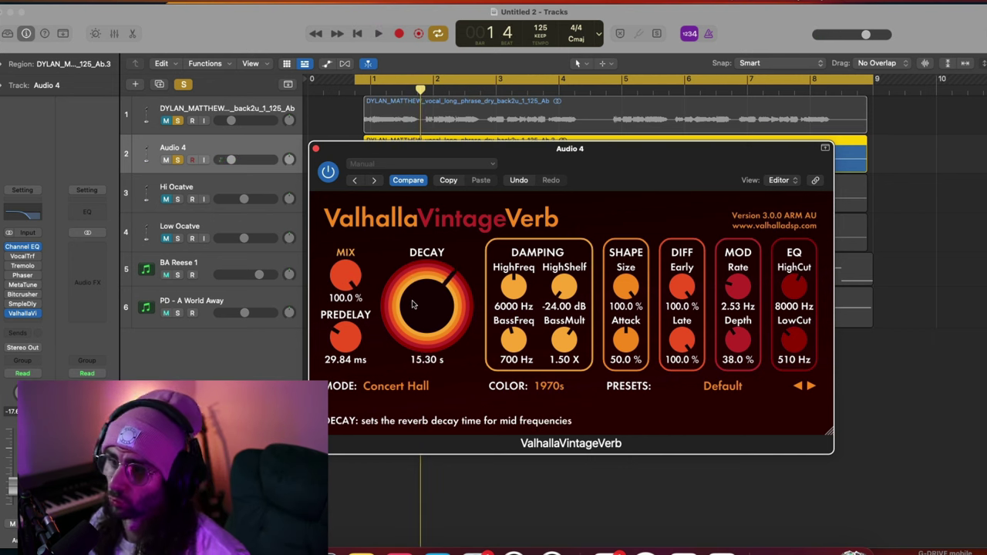
{"action": "key", "text": "space"}
{"action": "left_click_drag", "start_coordinate": [346, 337], "coordinate": [333, 390]}
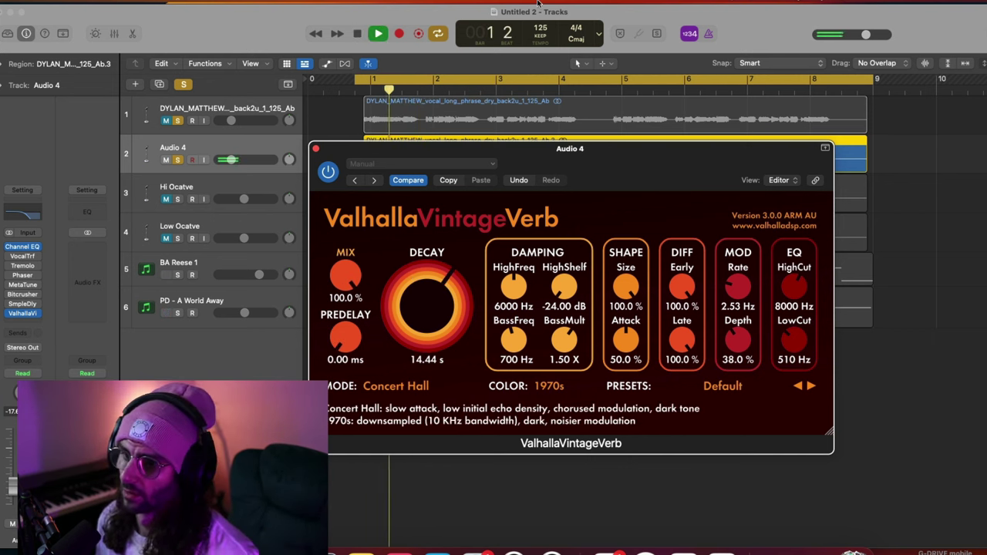
{"action": "left_click_drag", "start_coordinate": [432, 303], "coordinate": [433, 323]}
{"action": "left_click_drag", "start_coordinate": [792, 289], "coordinate": [793, 339]}
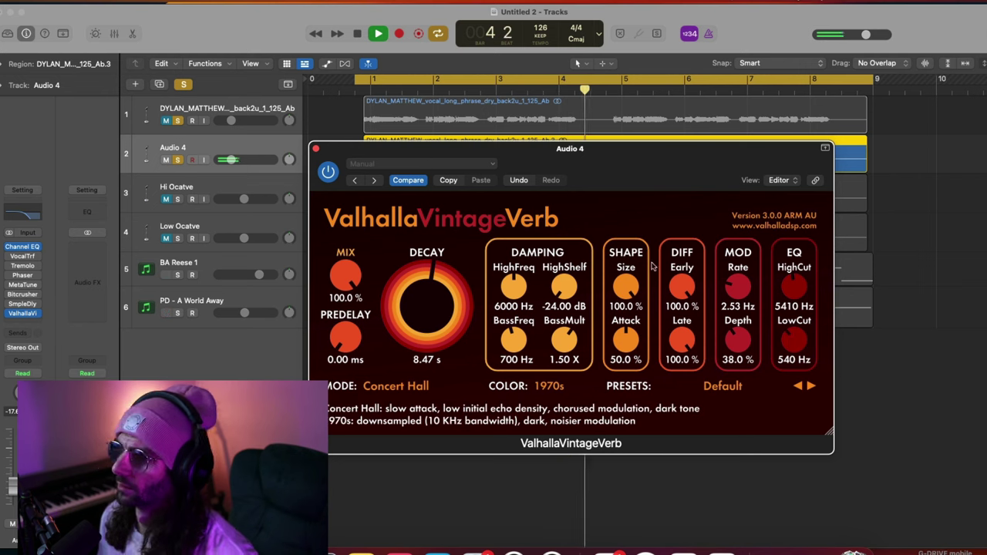
- Set the formant in Audio 4's Vocal Transformer to -12 during playback and close both plug-in windows
{"action": "mouse_move", "coordinate": [10, 257]}
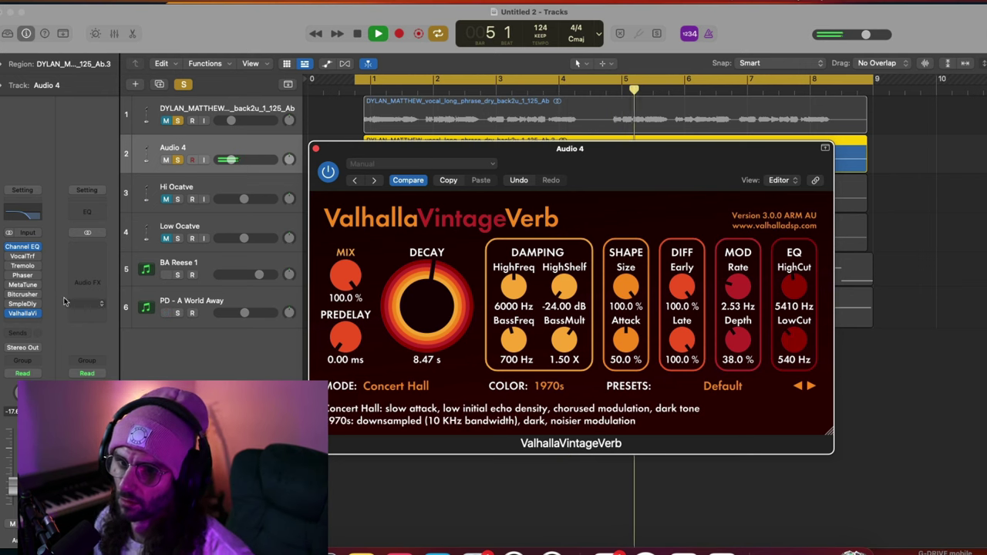
{"action": "left_click", "coordinate": [12, 256]}
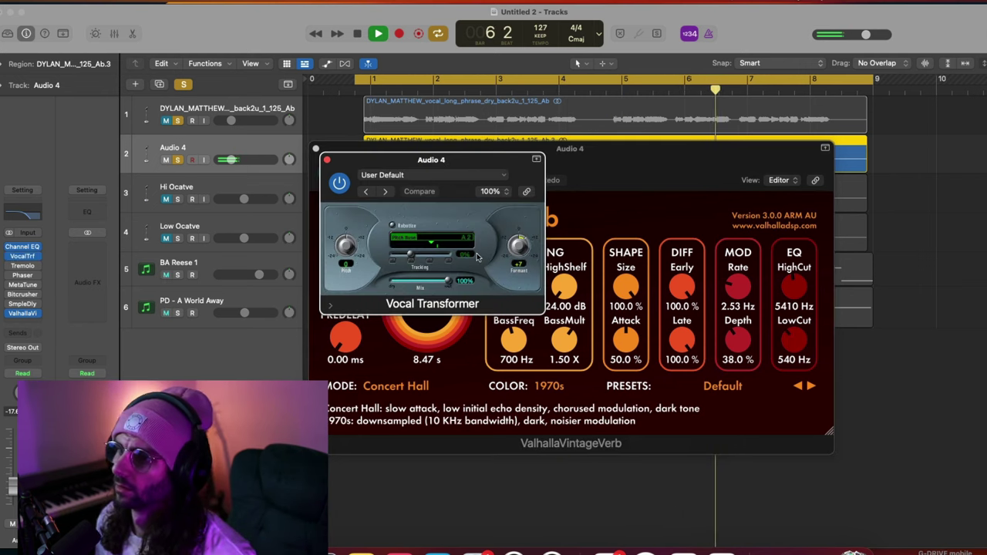
{"action": "left_click_drag", "start_coordinate": [515, 247], "coordinate": [515, 235]}
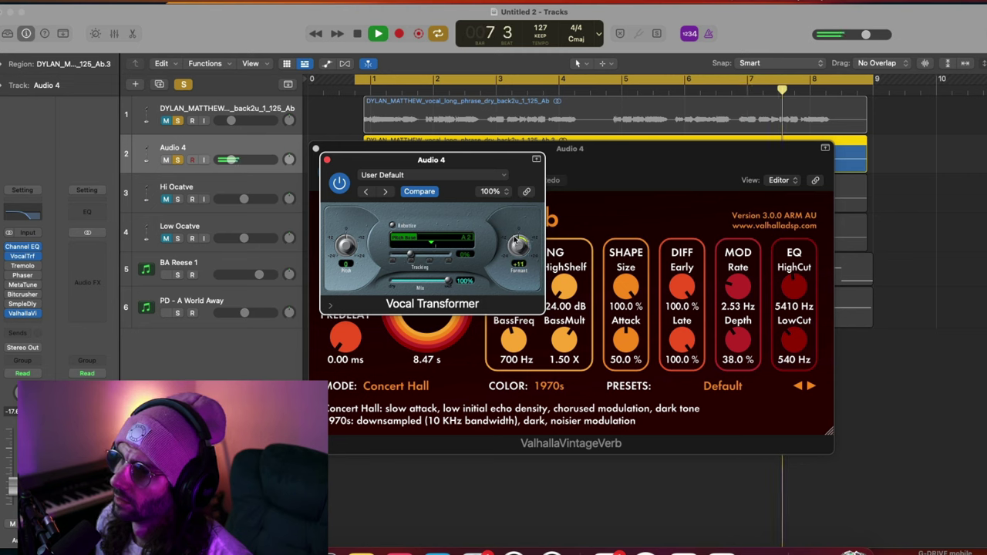
{"action": "key", "text": "space"}
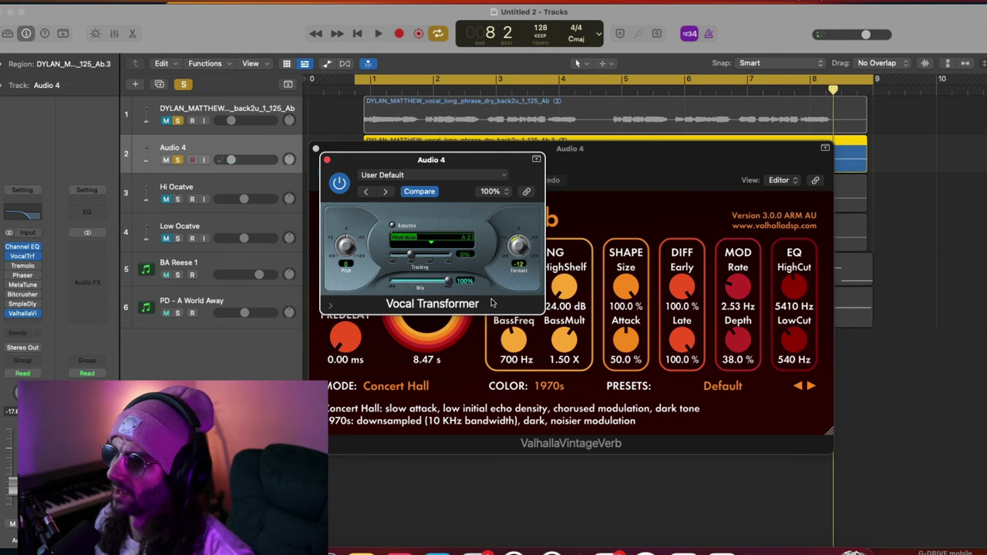
{"action": "key", "text": "space"}
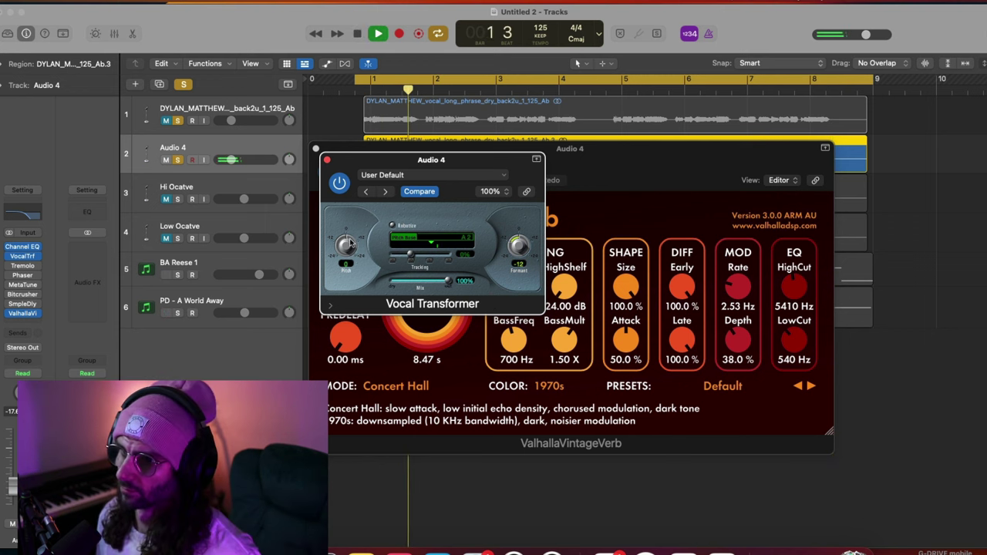
{"action": "left_click", "coordinate": [327, 159]}
{"action": "left_click", "coordinate": [316, 148]}
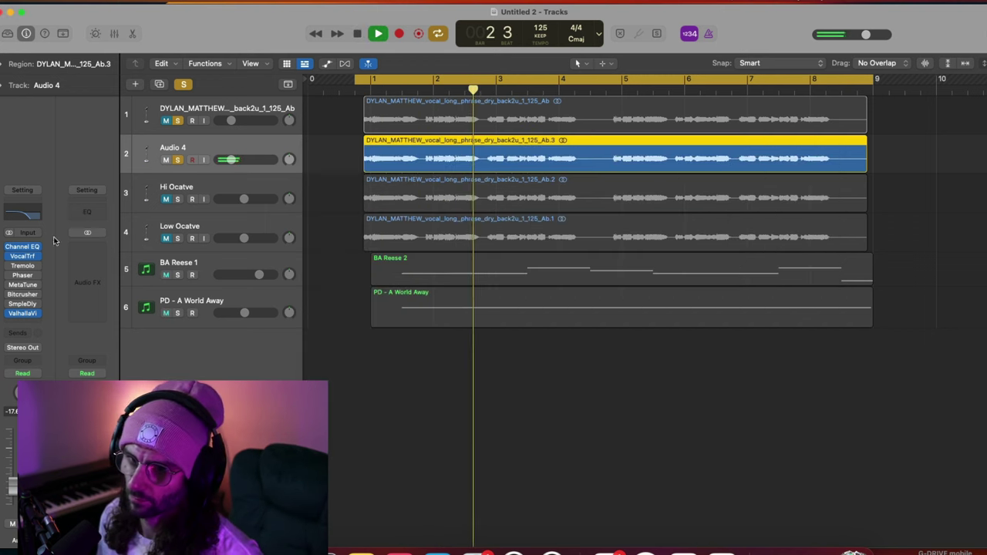
- Cut 492 Hz by 6.2 dB in Audio 4's Channel EQ and raise the track's volume to -11.0 dB
{"action": "left_click", "coordinate": [20, 216]}
{"action": "left_click_drag", "start_coordinate": [513, 286], "coordinate": [569, 324]}
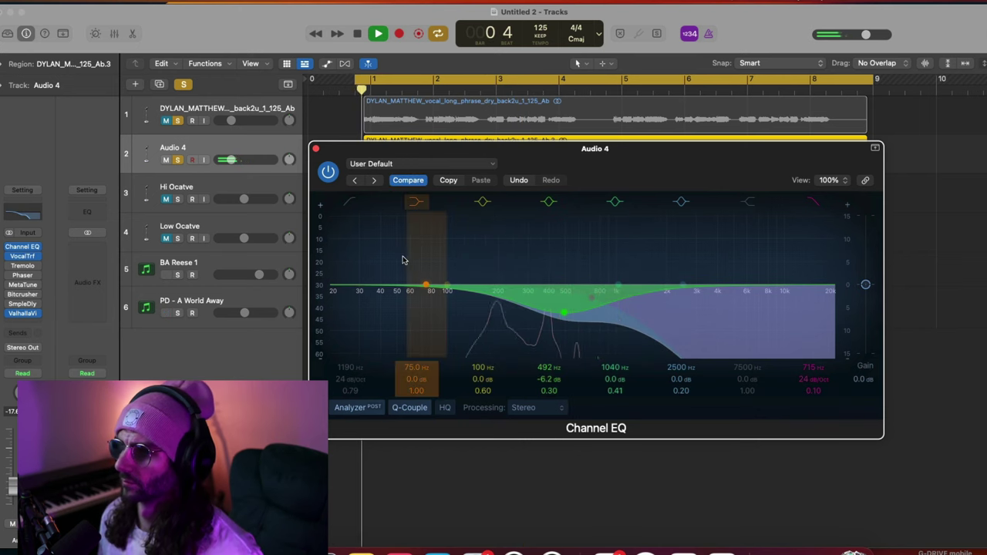
{"action": "left_click", "coordinate": [316, 149]}
{"action": "left_click_drag", "start_coordinate": [230, 160], "coordinate": [239, 160]}
{"action": "key", "text": "space"}
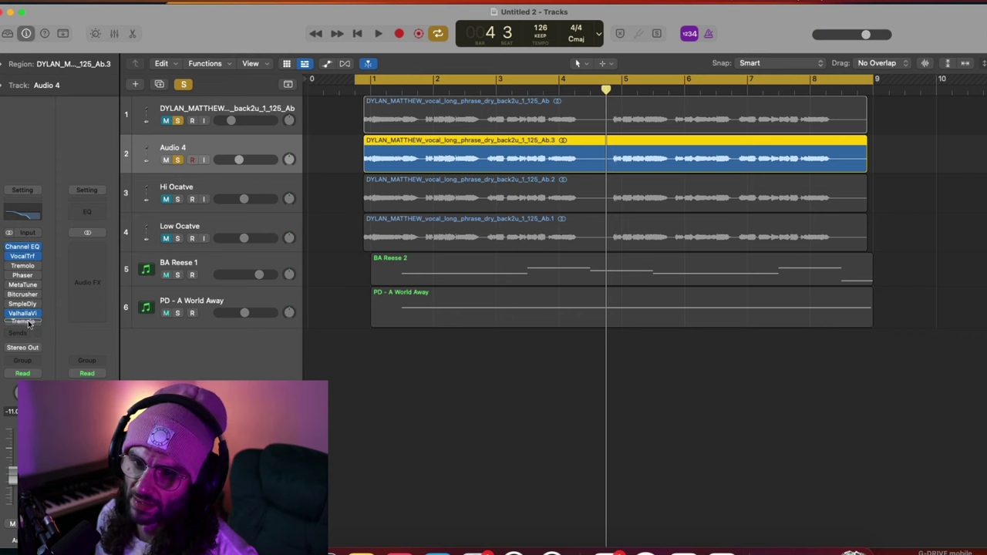
- Move Tremolo after ValhallaVintageVerb on Audio 4 and set its rate to 3 Bars with a 180° phase
{"action": "left_click_drag", "start_coordinate": [28, 324], "coordinate": [29, 325]}
{"action": "left_click", "coordinate": [23, 314]}
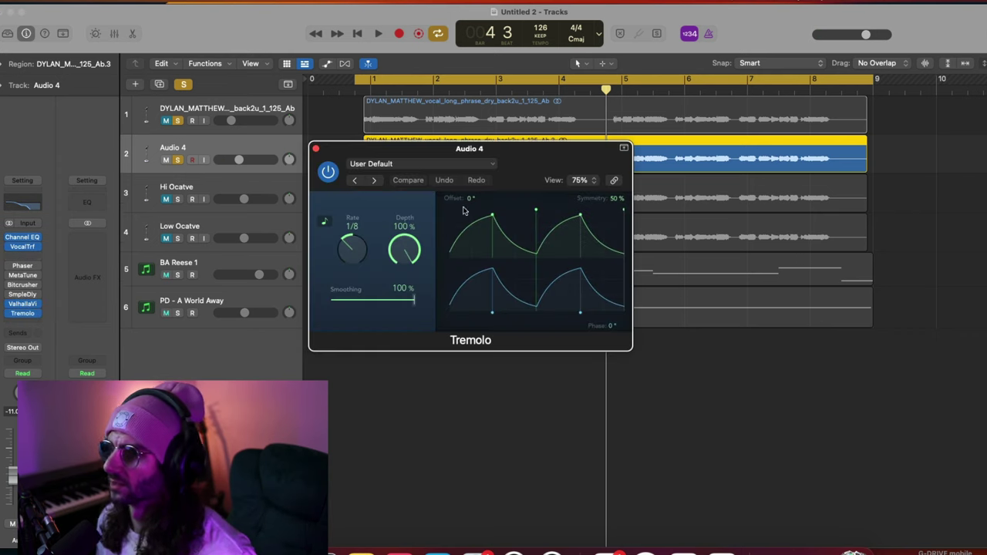
{"action": "mouse_move", "coordinate": [345, 252]}
{"action": "left_mouse_down"}
{"action": "mouse_move", "coordinate": [344, 279]}
{"action": "mouse_move", "coordinate": [366, 253]}
{"action": "mouse_move", "coordinate": [359, 260]}
{"action": "left_mouse_up"}
{"action": "key", "text": "space"}
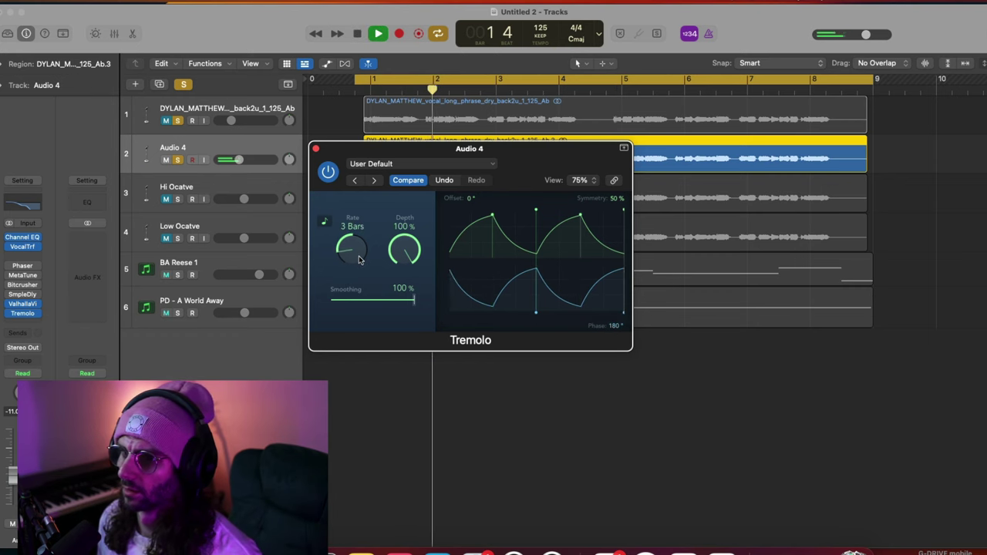
- Play the original vocal unmuted with BA Reese 1 soloed, close Tremolo and raise Audio 4's volume to -7.0 dB
{"action": "left_click", "coordinate": [178, 274]}
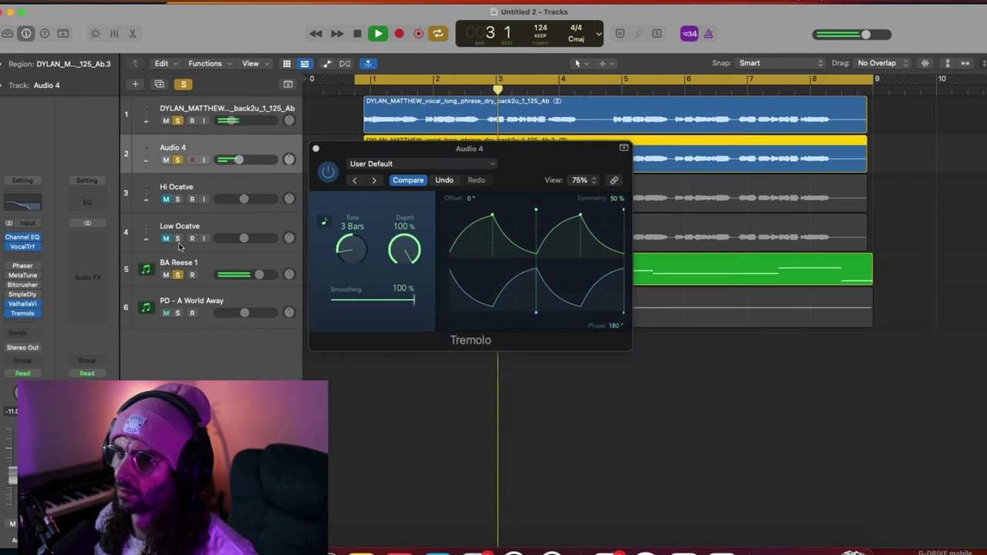
{"action": "left_click", "coordinate": [315, 149]}
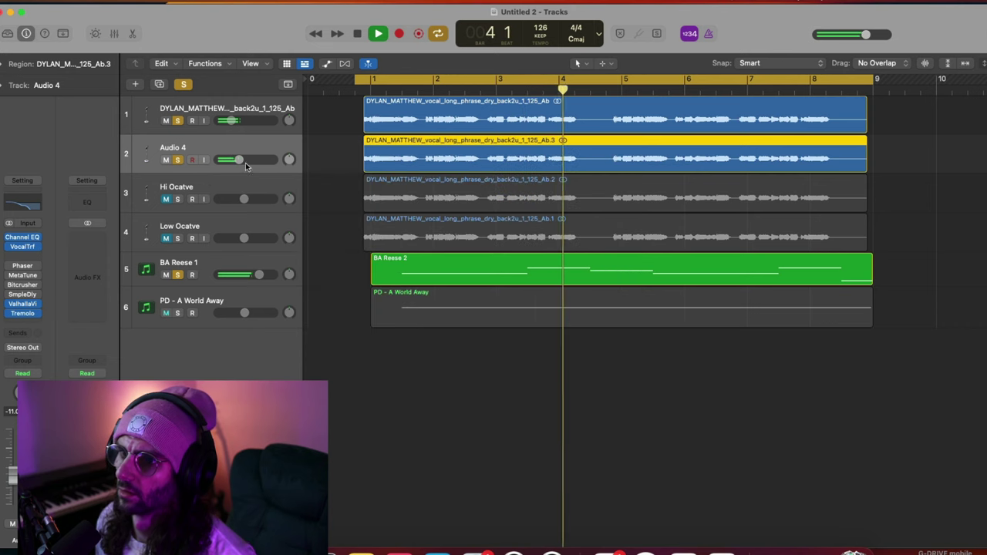
{"action": "left_click_drag", "start_coordinate": [239, 160], "coordinate": [255, 164]}
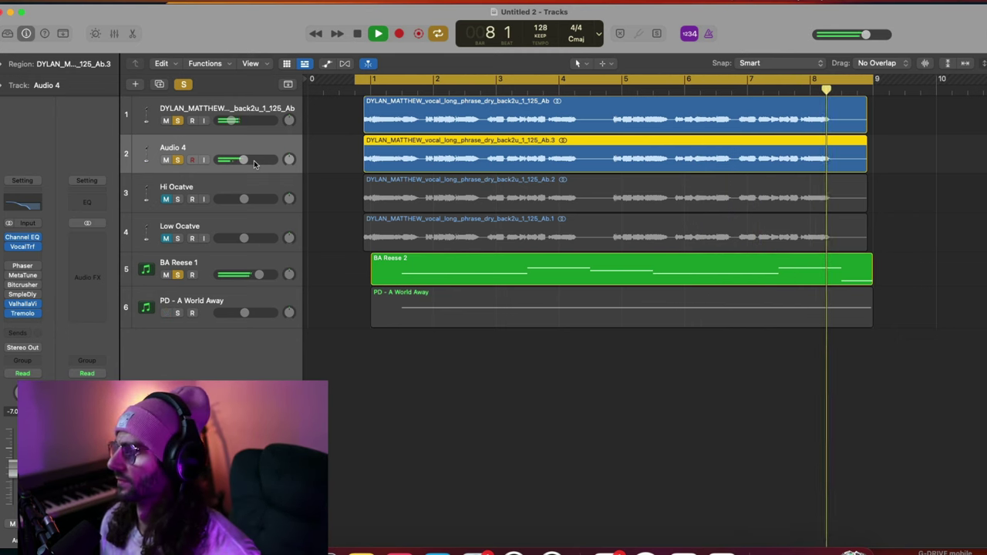
{"action": "key", "text": "space"}
{"action": "left_click", "coordinate": [365, 427]}
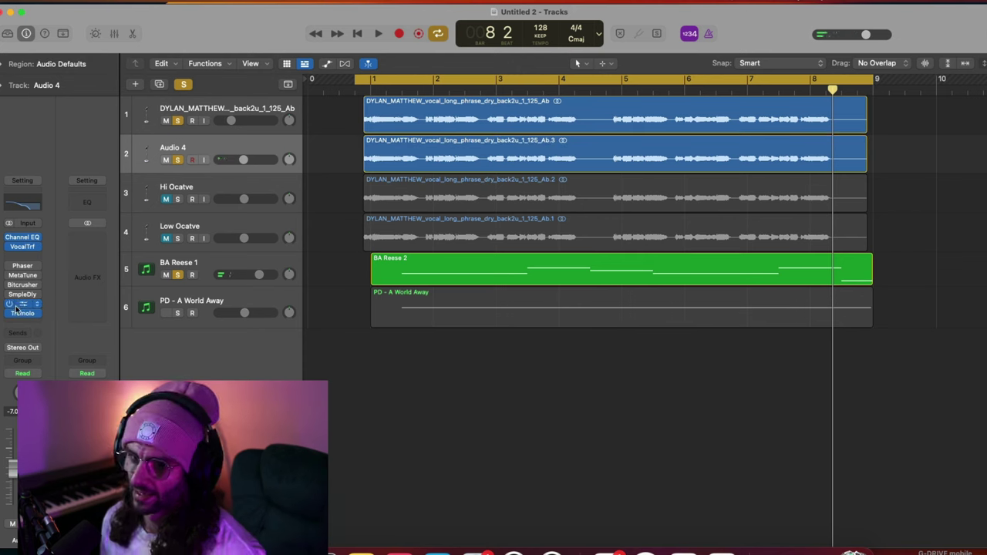
- Bypass Tremolo on Audio 4, mute the original vocal and lower the reverb's mix to 33.6 %
{"action": "left_click", "coordinate": [24, 304]}
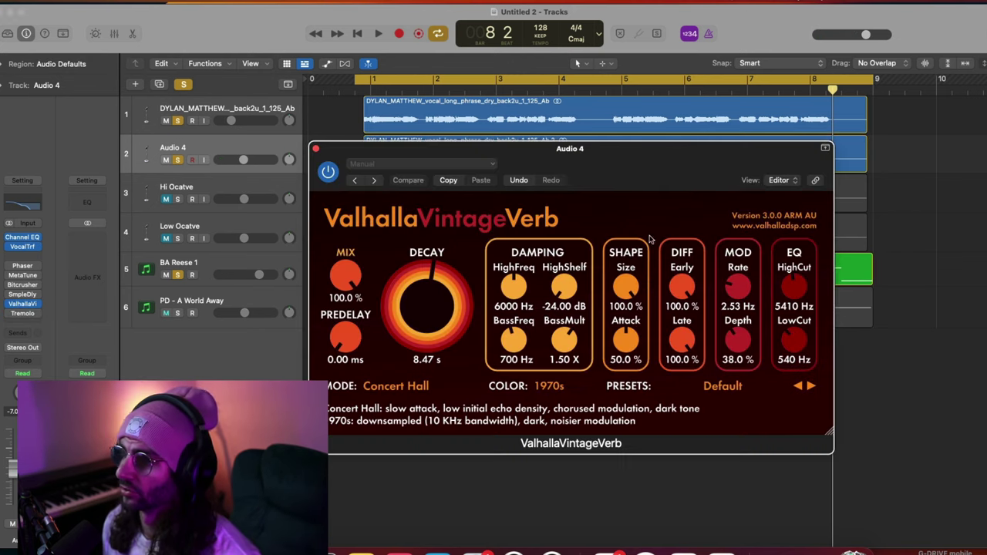
{"action": "left_click_drag", "start_coordinate": [346, 276], "coordinate": [342, 375]}
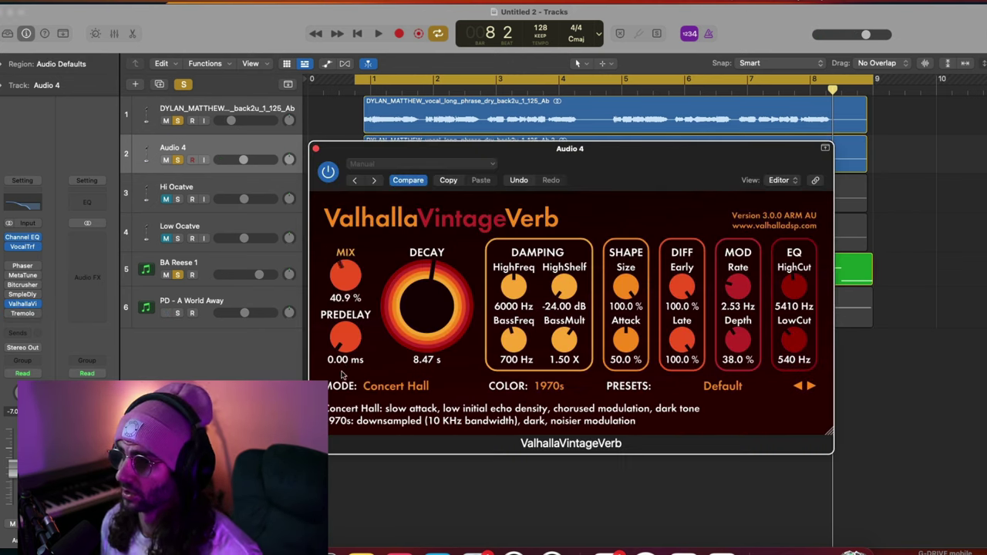
{"action": "left_click", "coordinate": [165, 120]}
{"action": "key", "text": "space"}
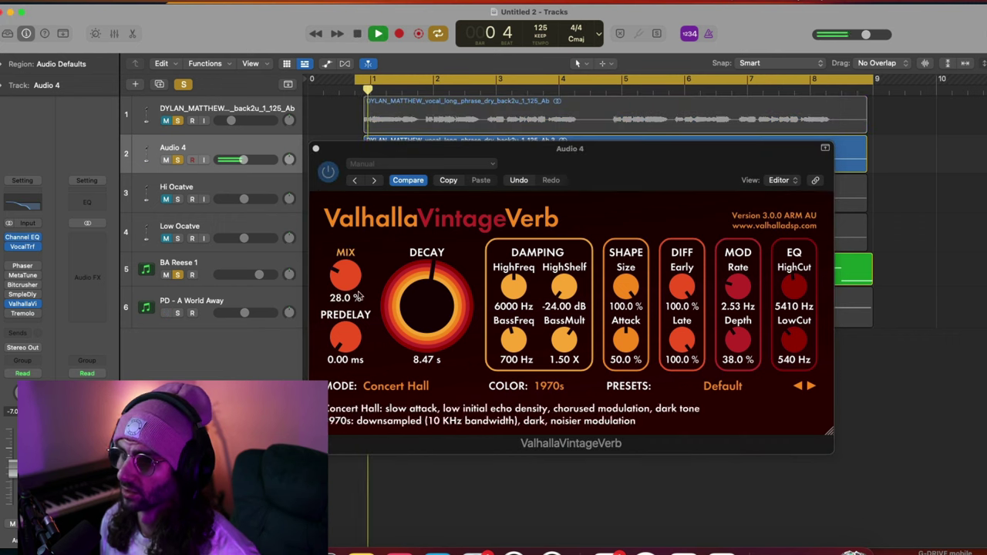
{"action": "mouse_move", "coordinate": [345, 283]}
{"action": "left_mouse_down"}
{"action": "mouse_move", "coordinate": [345, 303]}
{"action": "mouse_move", "coordinate": [337, 254]}
{"action": "mouse_move", "coordinate": [345, 282]}
{"action": "left_mouse_up"}
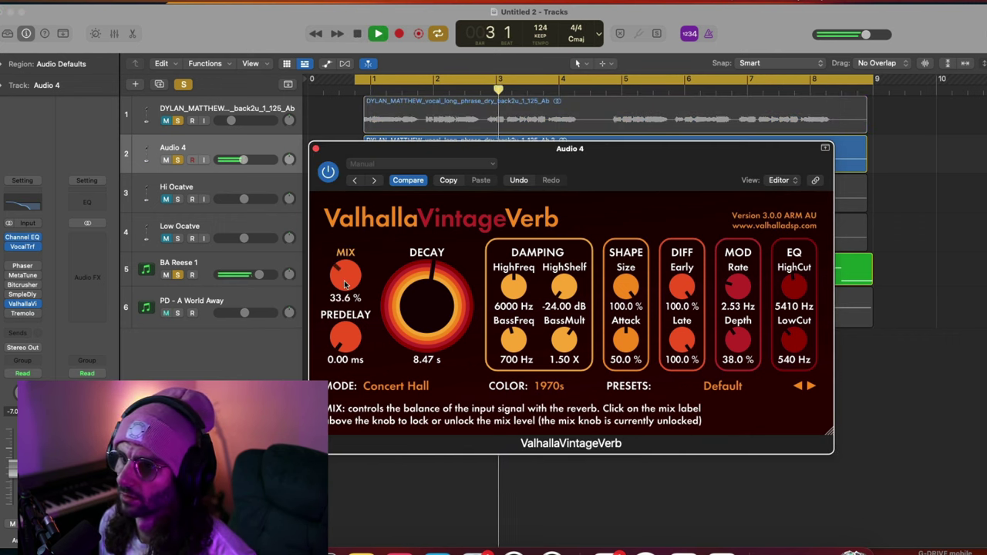
- Shorten the reverb's decay to 0.22 s, set its mix to 40.7 % and close the plug-in
{"action": "left_click_drag", "start_coordinate": [427, 304], "coordinate": [437, 361]}
{"action": "left_click_drag", "start_coordinate": [345, 274], "coordinate": [347, 242]}
{"action": "key", "text": "space"}
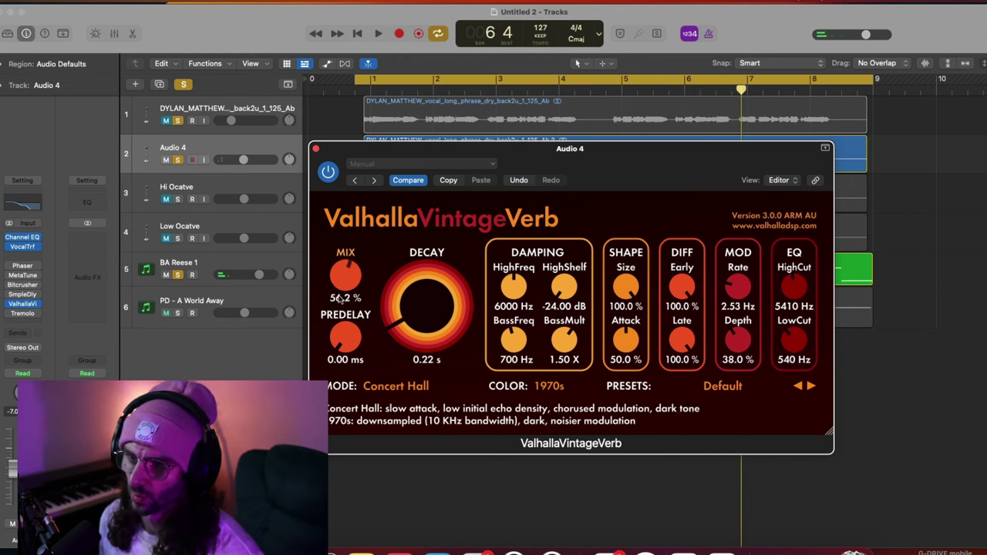
{"action": "left_click_drag", "start_coordinate": [344, 295], "coordinate": [374, 78]}
{"action": "left_click_drag", "start_coordinate": [347, 236], "coordinate": [349, 295]}
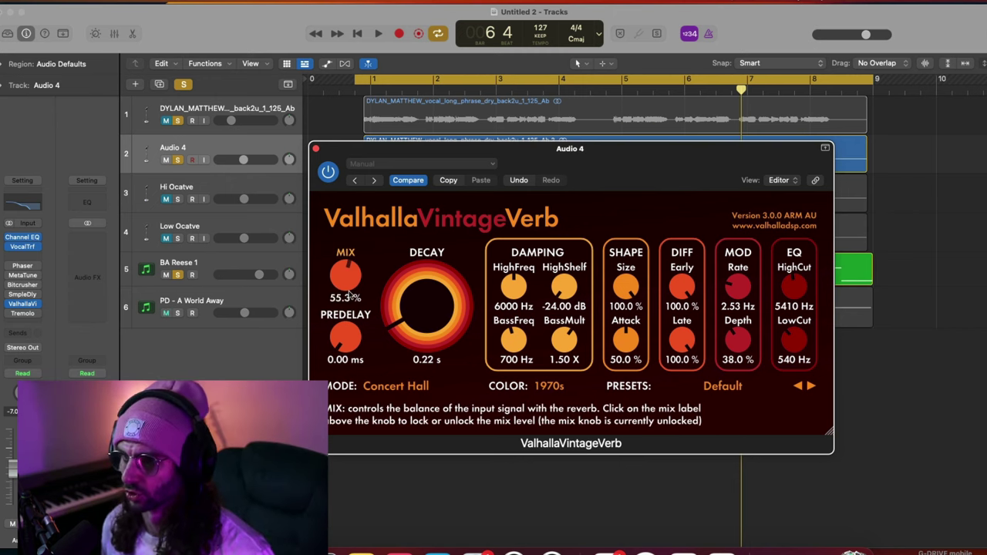
{"action": "left_click_drag", "start_coordinate": [351, 295], "coordinate": [360, 361]}
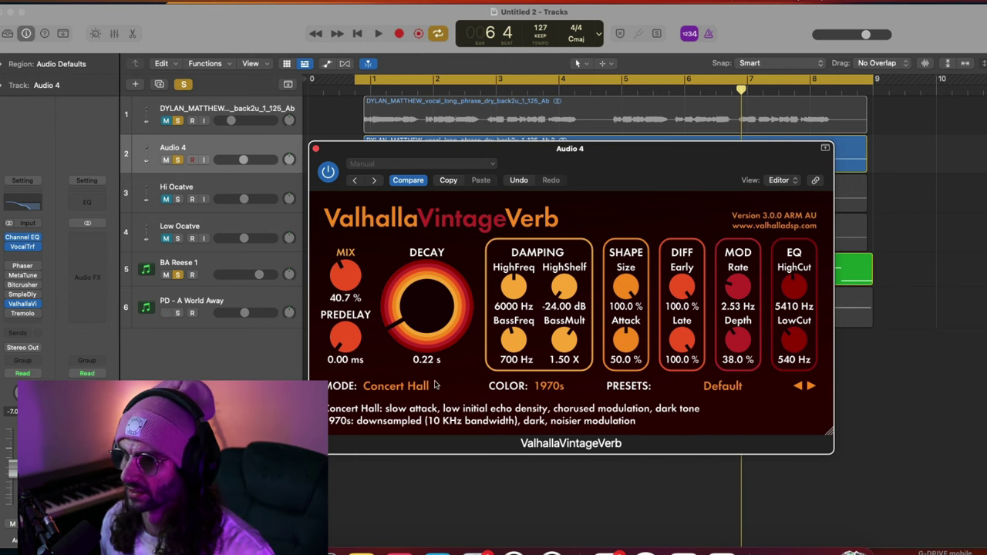
{"action": "left_click", "coordinate": [316, 148]}
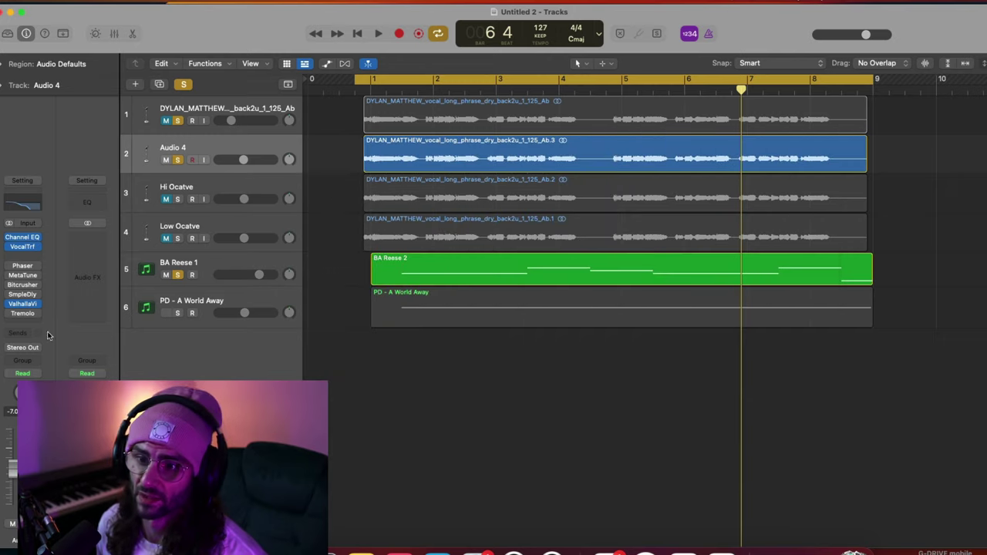
- Move ValhallaVintageVerb after Tremolo on Audio 4 and add Repeater after it with 1/4 delay rates and a reduced mix
{"action": "left_click", "coordinate": [24, 306]}
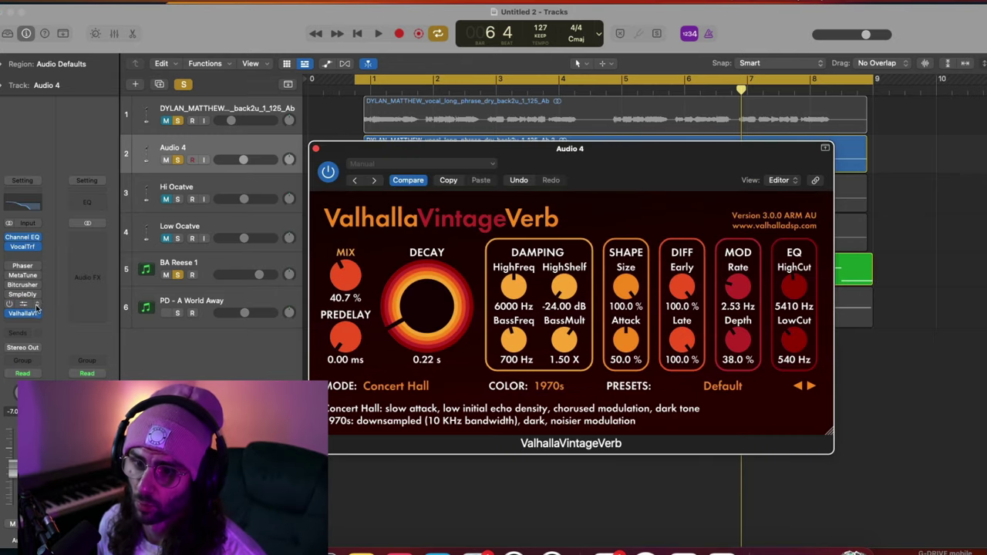
{"action": "left_click", "coordinate": [23, 314]}
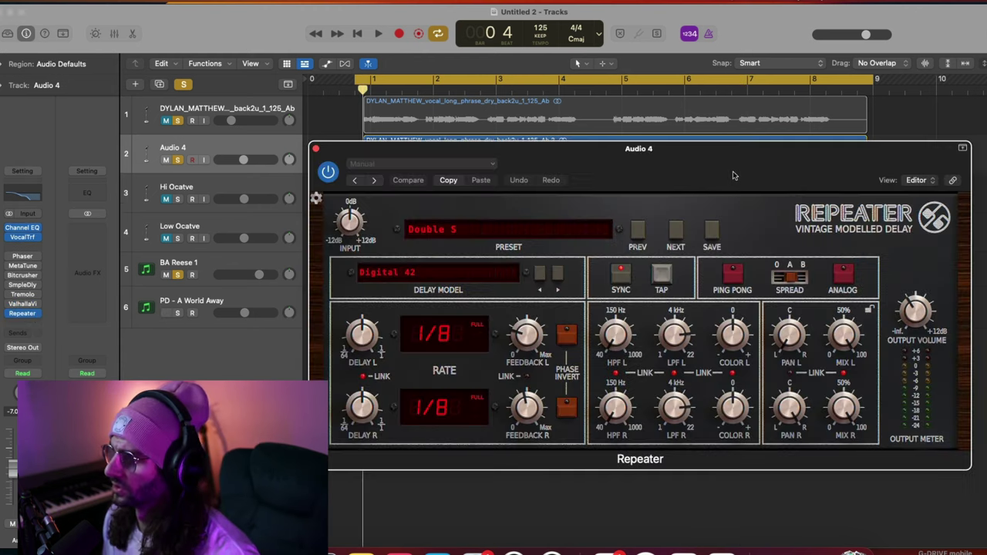
{"action": "left_click_drag", "start_coordinate": [731, 168], "coordinate": [656, 162]}
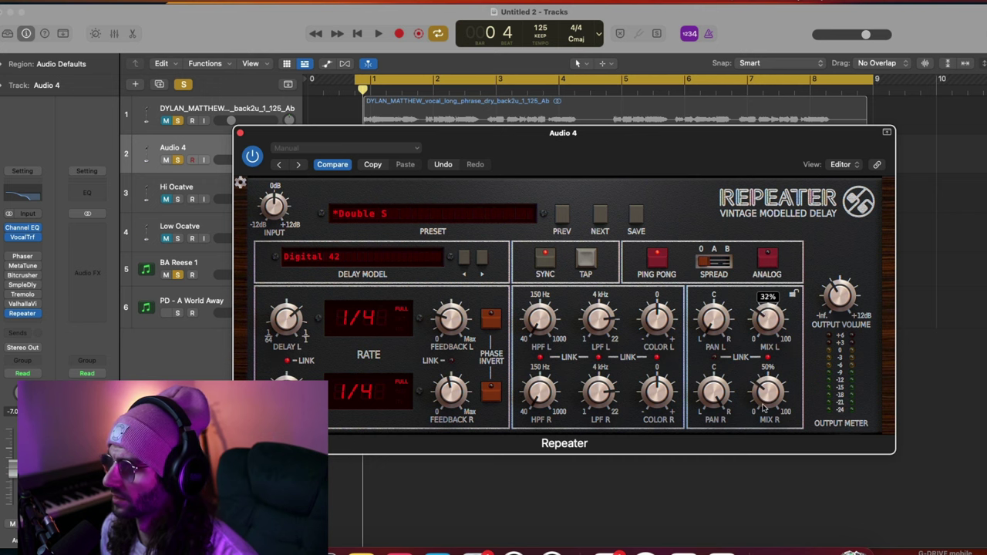
{"action": "key", "text": "space"}
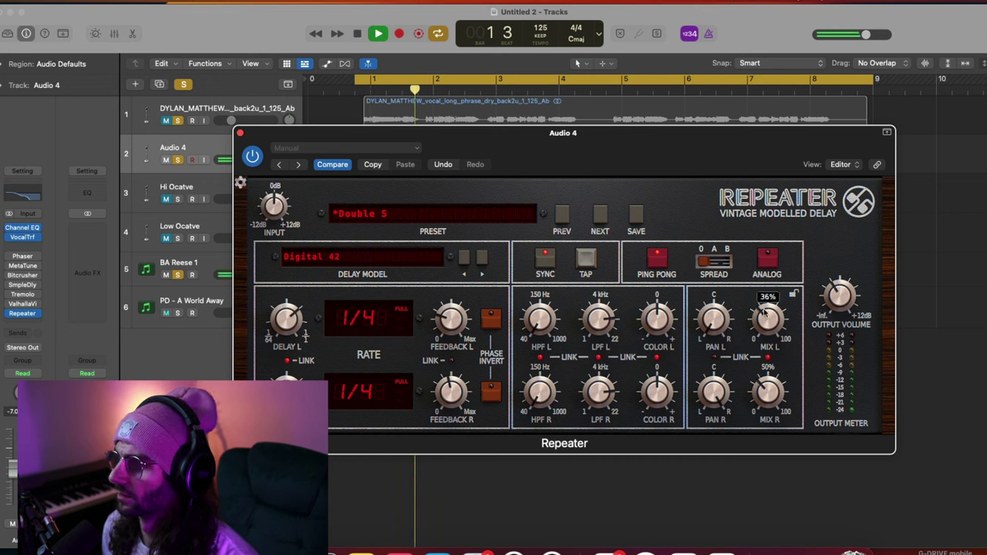
{"action": "left_click_drag", "start_coordinate": [766, 311], "coordinate": [766, 307]}
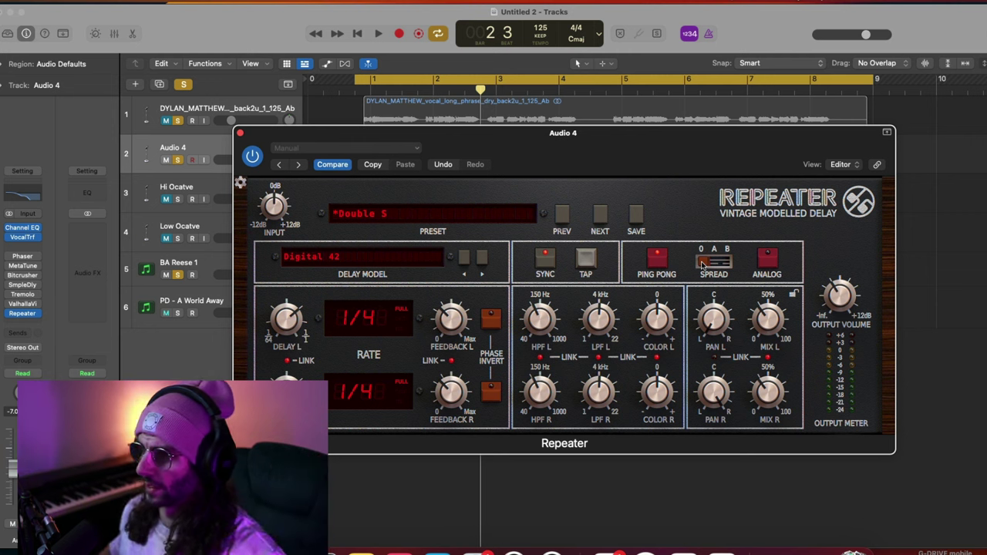
- Change Repeater's delay model to Cassette Tape on Audio 4 and close the plug-in
{"action": "left_click", "coordinate": [363, 257]}
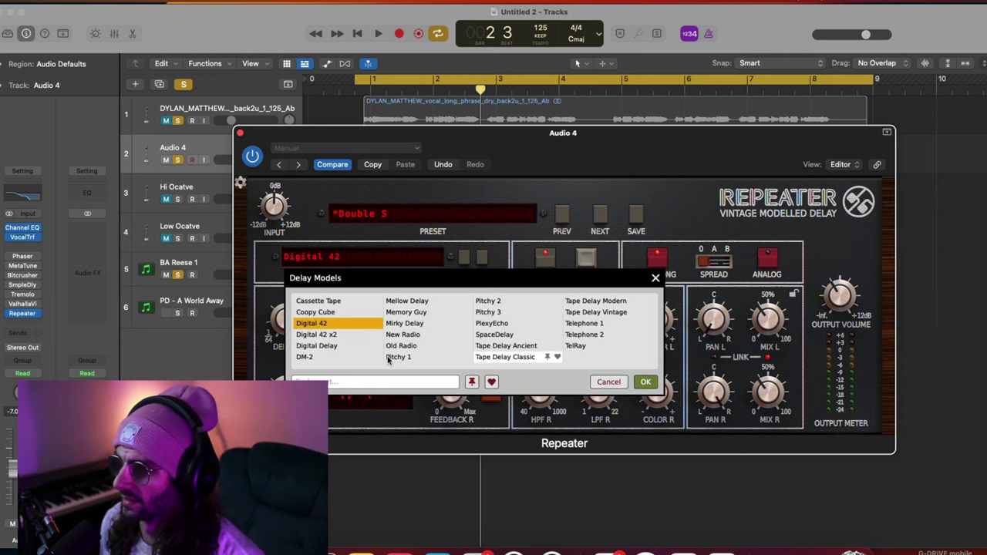
{"action": "left_click", "coordinate": [327, 301]}
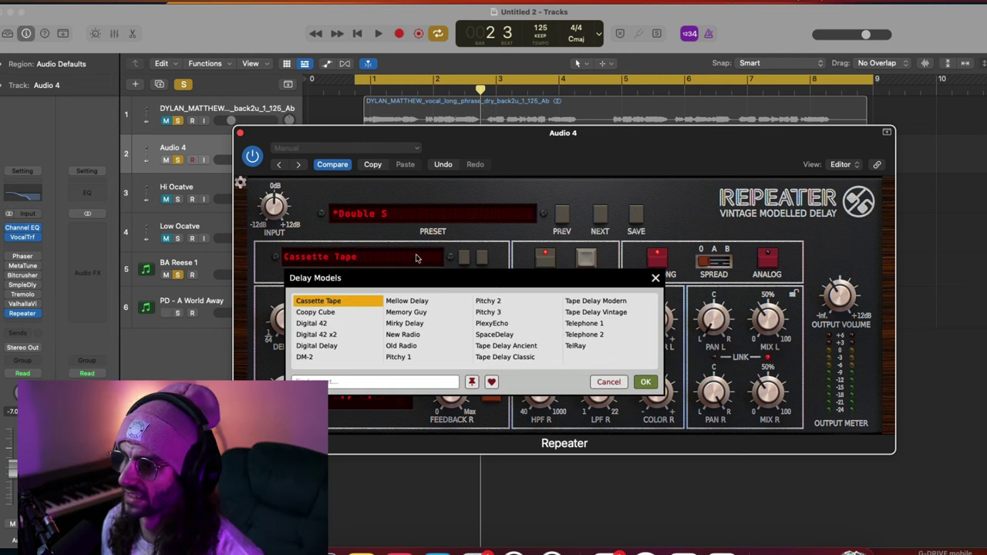
{"action": "left_click", "coordinate": [646, 383]}
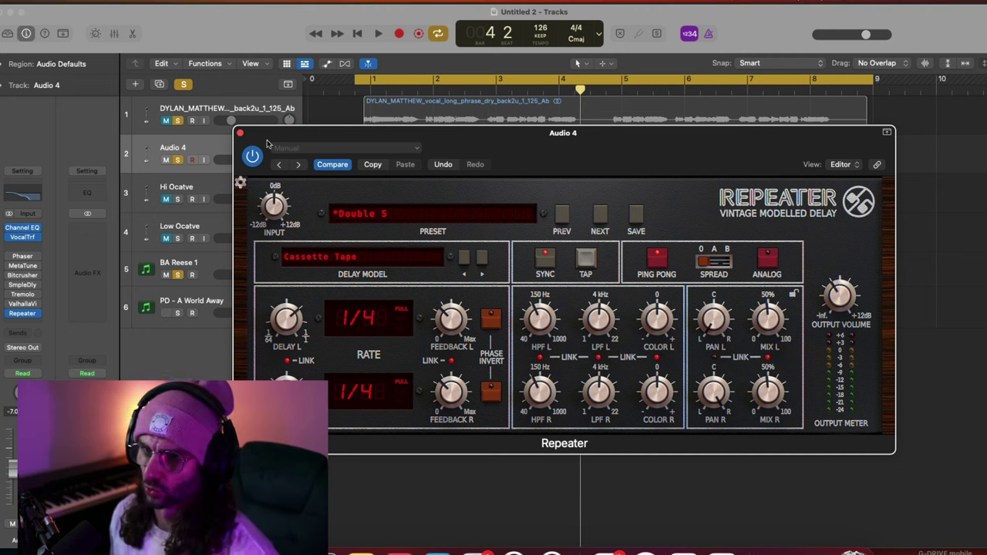
{"action": "left_click", "coordinate": [240, 133]}
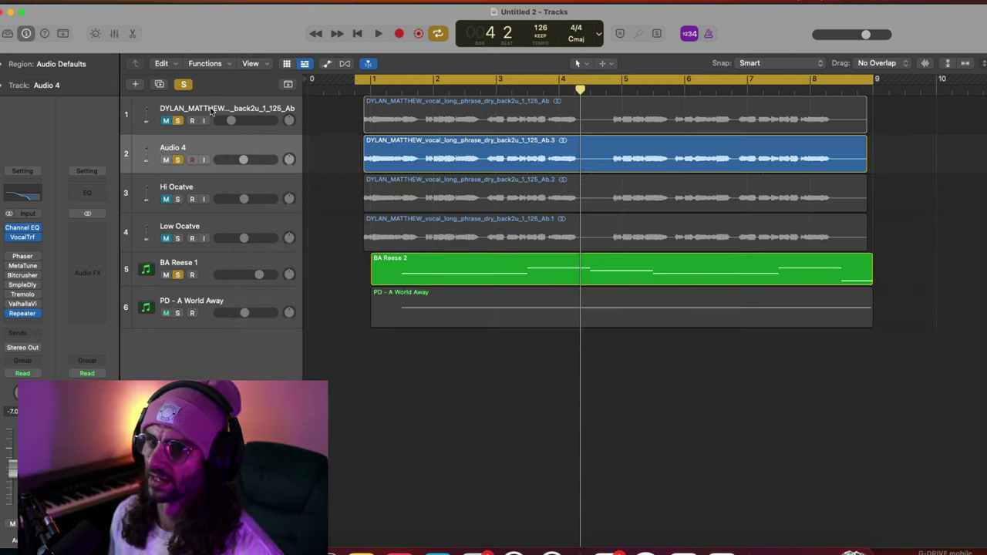
- Switch playback to the original vocal by muting Audio 4 and BA Reese 1, and add Repeater to it with 1/16 rates
{"action": "left_click", "coordinate": [210, 110]}
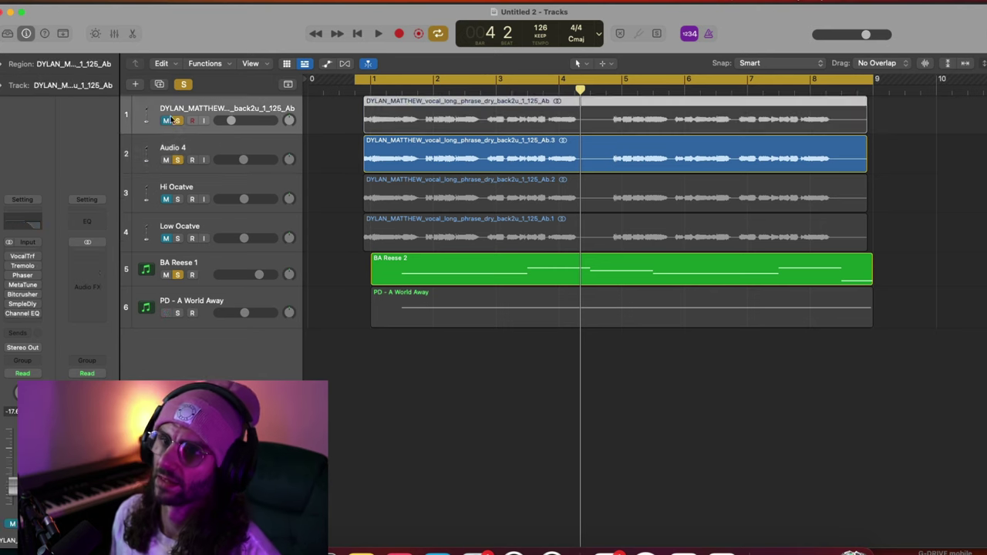
{"action": "left_click", "coordinate": [165, 160]}
{"action": "left_click", "coordinate": [165, 275]}
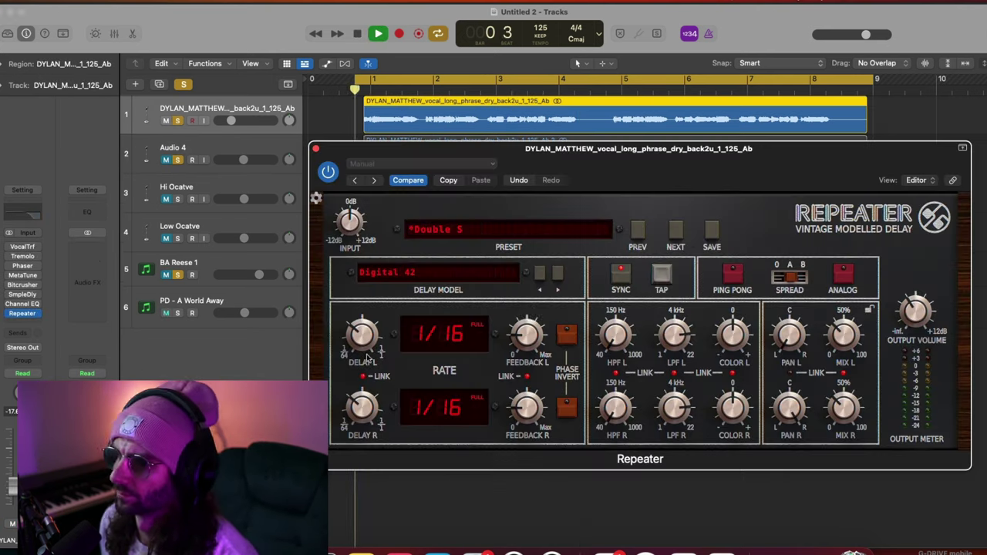
- Audition Mellow Delay, set Repeater's delay model to Tape Delay Vintage, and compare the vocal with the effect bypassed and enabled
{"action": "left_click", "coordinate": [477, 274]}
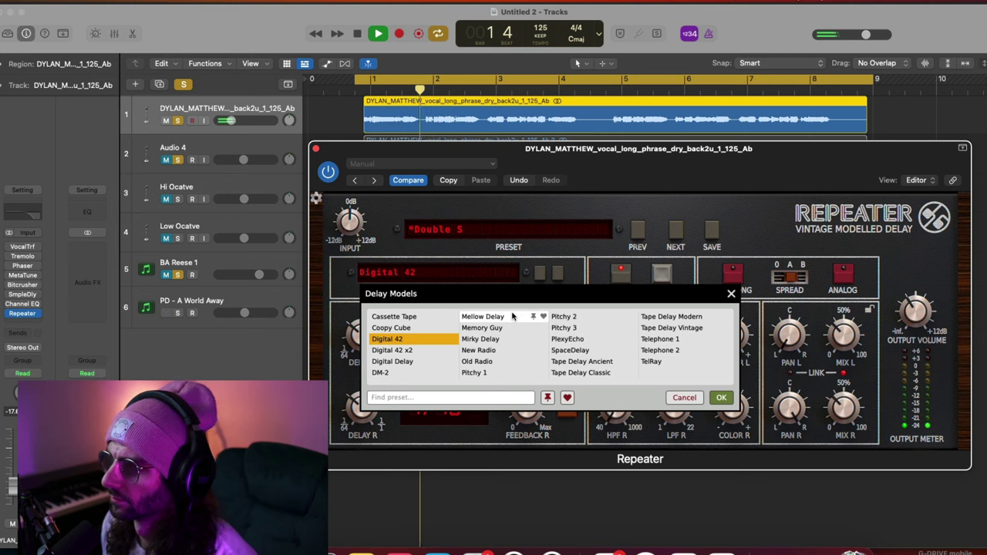
{"action": "left_click", "coordinate": [486, 316]}
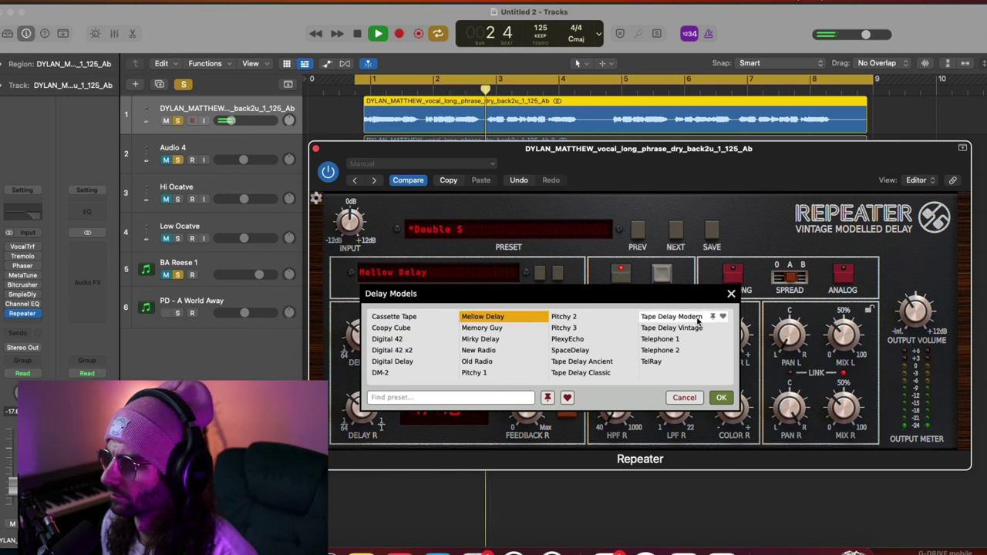
{"action": "left_click", "coordinate": [670, 328]}
{"action": "left_click", "coordinate": [721, 398]}
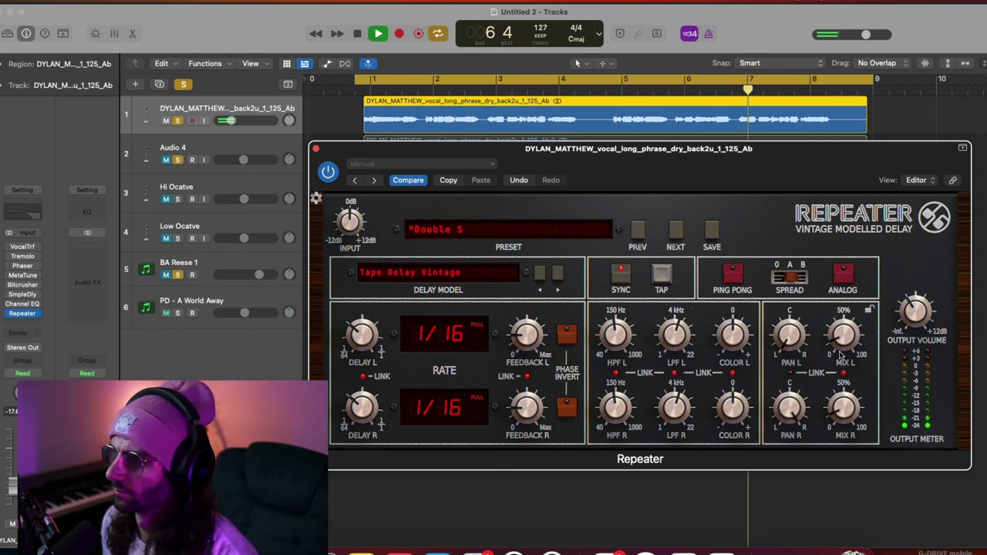
{"action": "left_click", "coordinate": [331, 172]}
{"action": "left_click", "coordinate": [330, 171]}
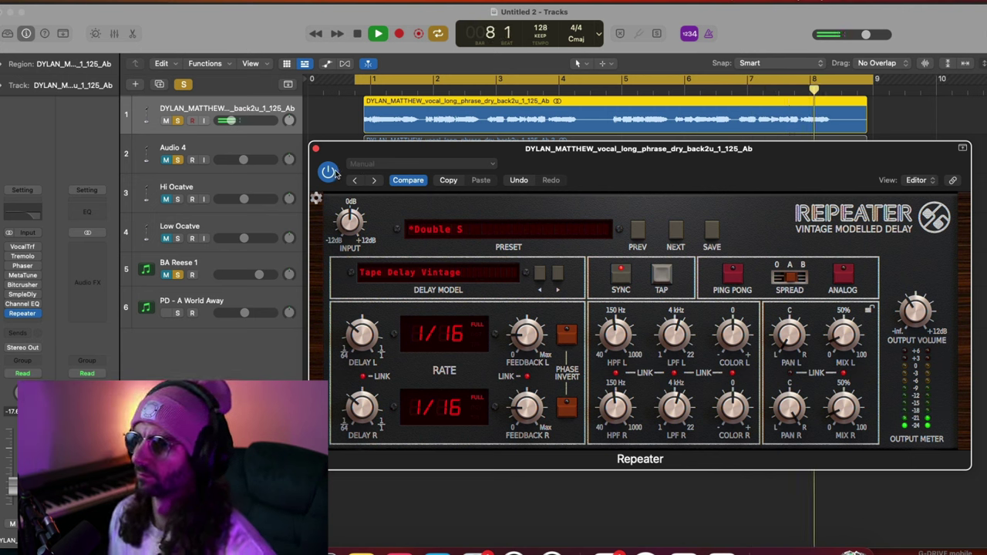
{"action": "key", "text": "space"}
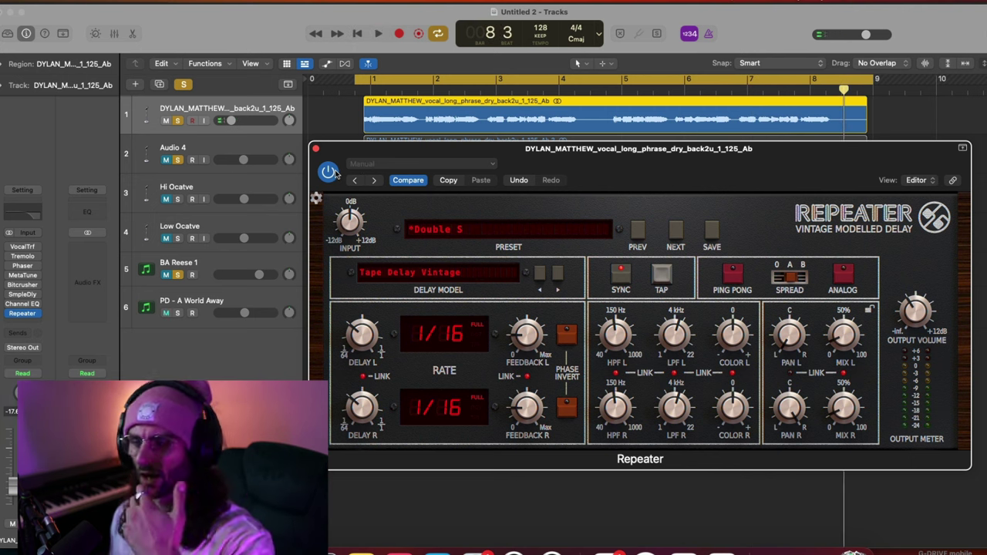
- Raise the original vocal's volume to about -14 dB and play it with Repeater's rates set to 1/64
{"action": "left_click_drag", "start_coordinate": [229, 119], "coordinate": [235, 121]}
{"action": "left_click", "coordinate": [378, 339]}
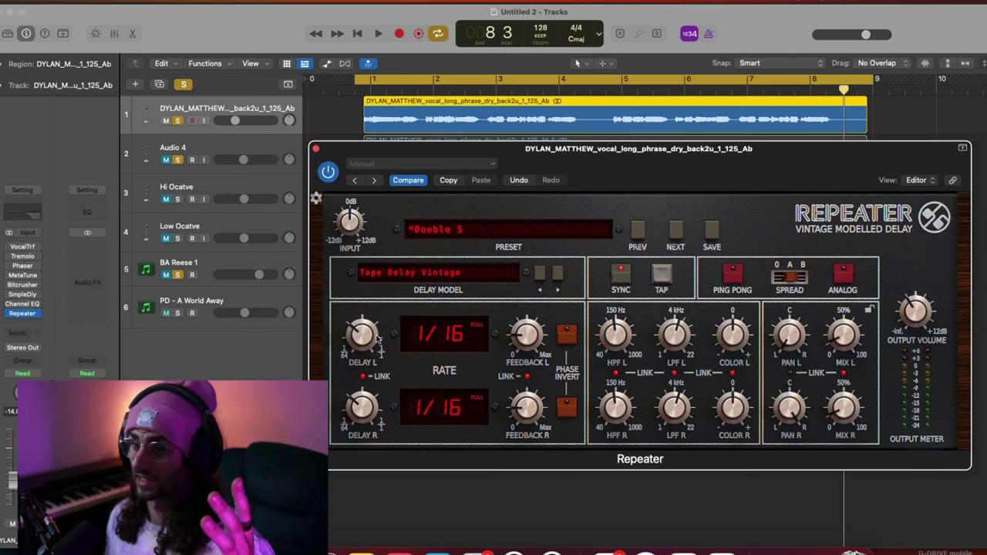
{"action": "left_click_drag", "start_coordinate": [376, 351], "coordinate": [370, 374]}
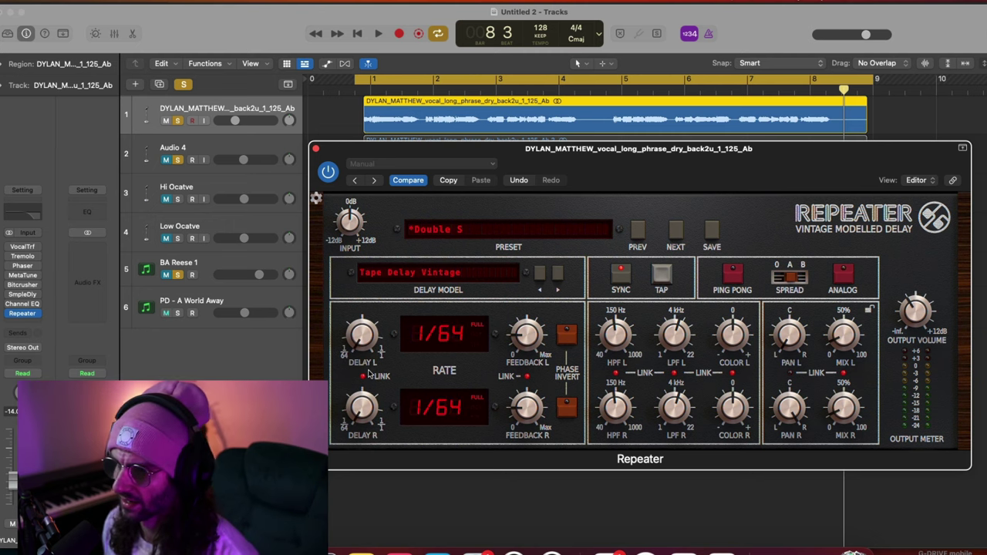
{"action": "key", "text": "space"}
{"action": "mouse_move", "coordinate": [852, 307]}
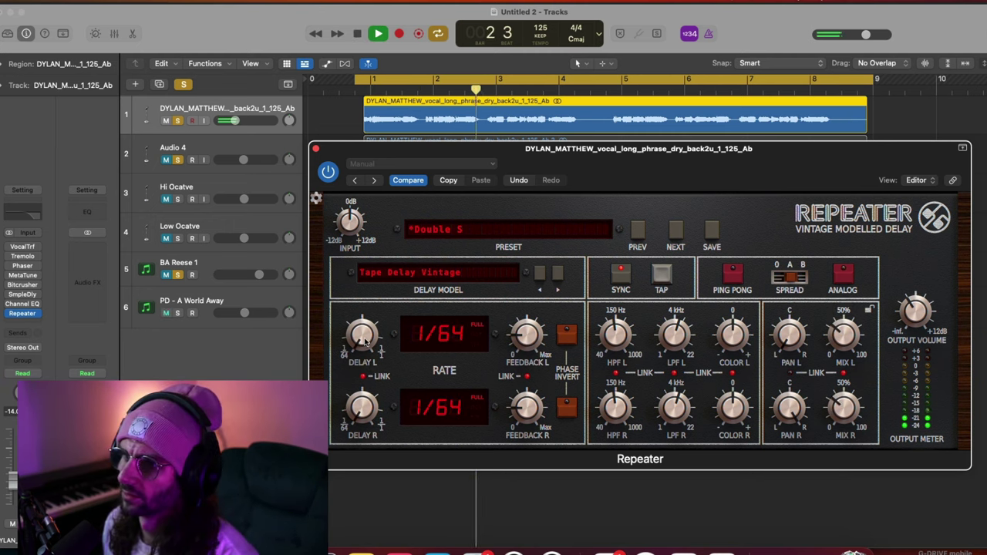
- Try Repeater rates of 1/32 and 1/4 on the playing vocal, lower its mix and stop playback
{"action": "left_click_drag", "start_coordinate": [367, 343], "coordinate": [365, 327]}
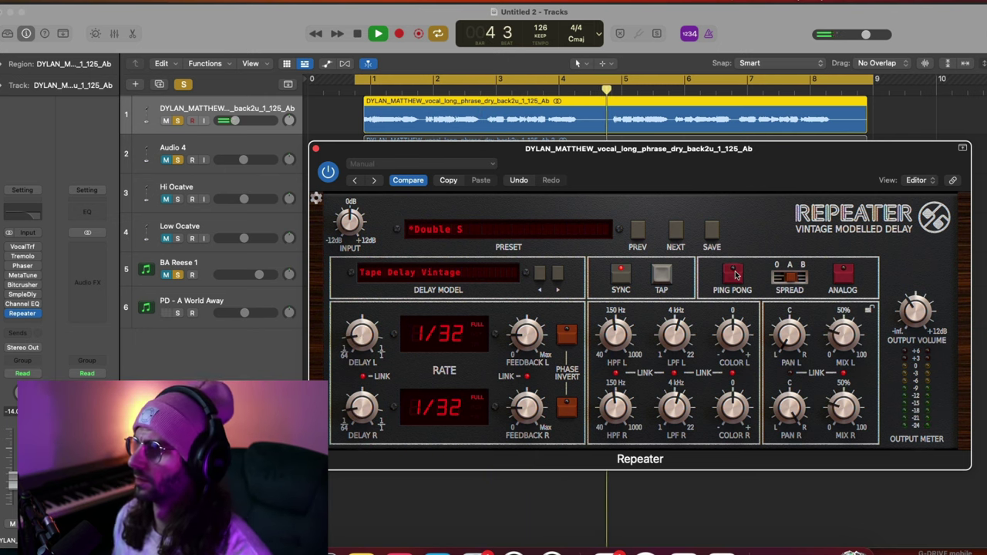
{"action": "left_click_drag", "start_coordinate": [843, 333], "coordinate": [833, 345]}
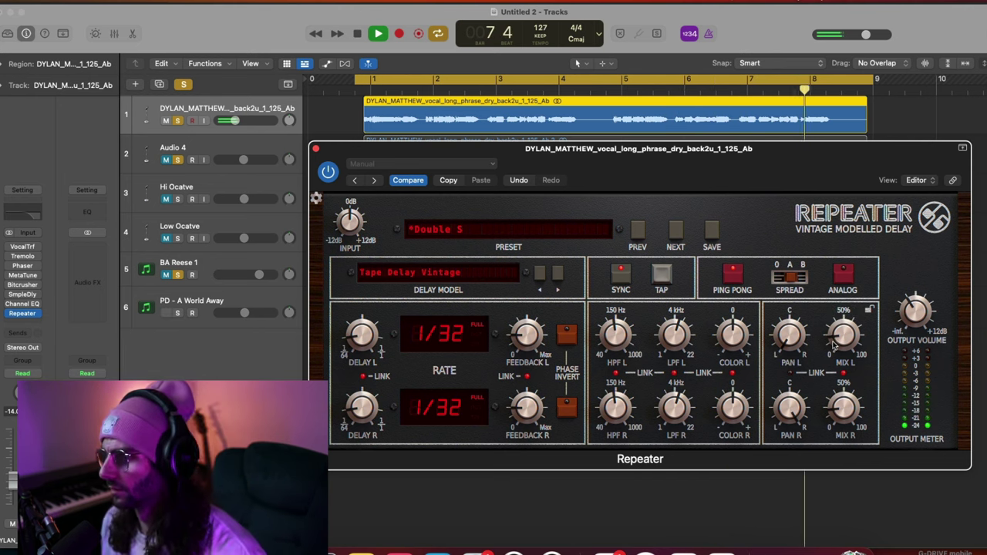
{"action": "key", "text": "space"}
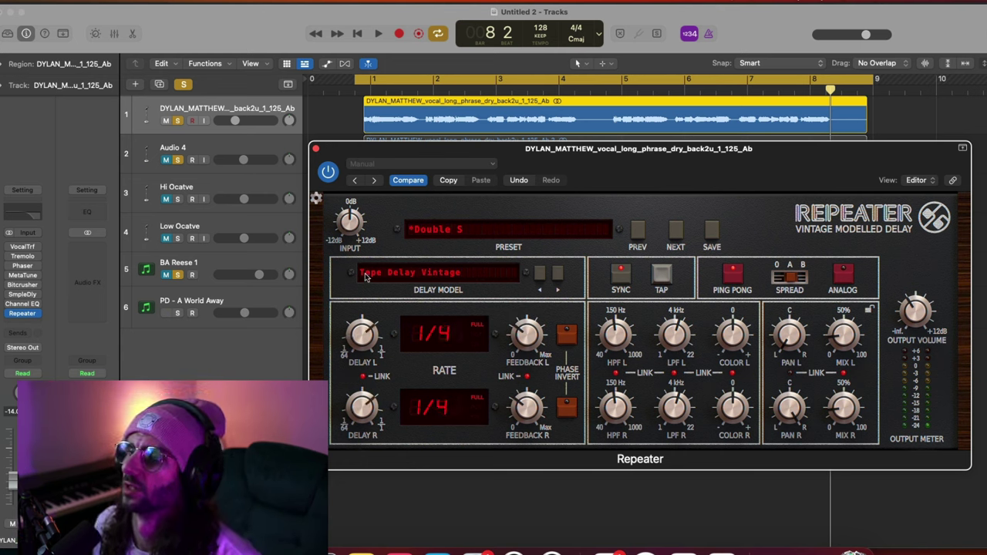
- Set both Repeater delay rates to 1/2, adjust the mix while the vocal plays, and close the plug-in
{"action": "left_click_drag", "start_coordinate": [365, 261], "coordinate": [367, 246]}
{"action": "key", "text": "space"}
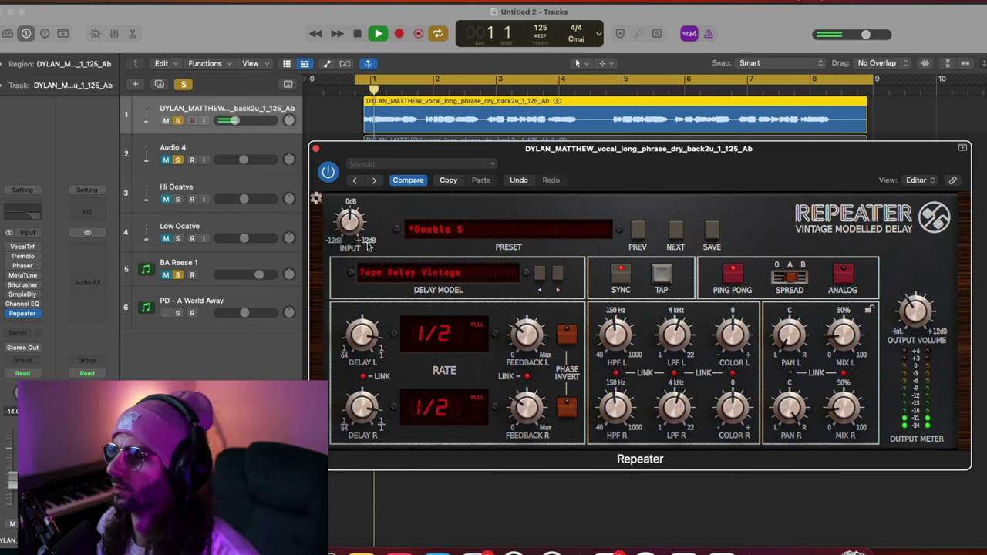
{"action": "left_click_drag", "start_coordinate": [841, 354], "coordinate": [846, 327]}
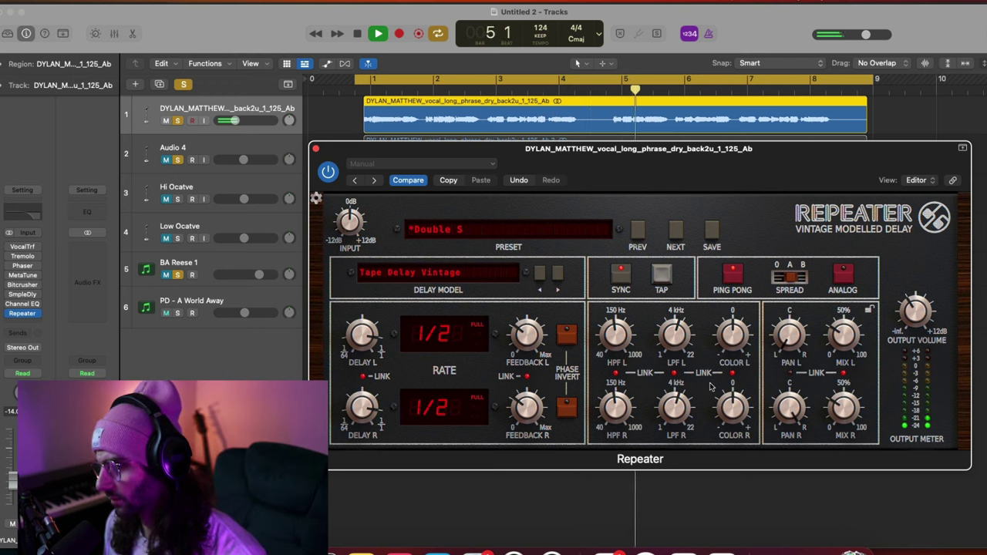
{"action": "key", "text": "space"}
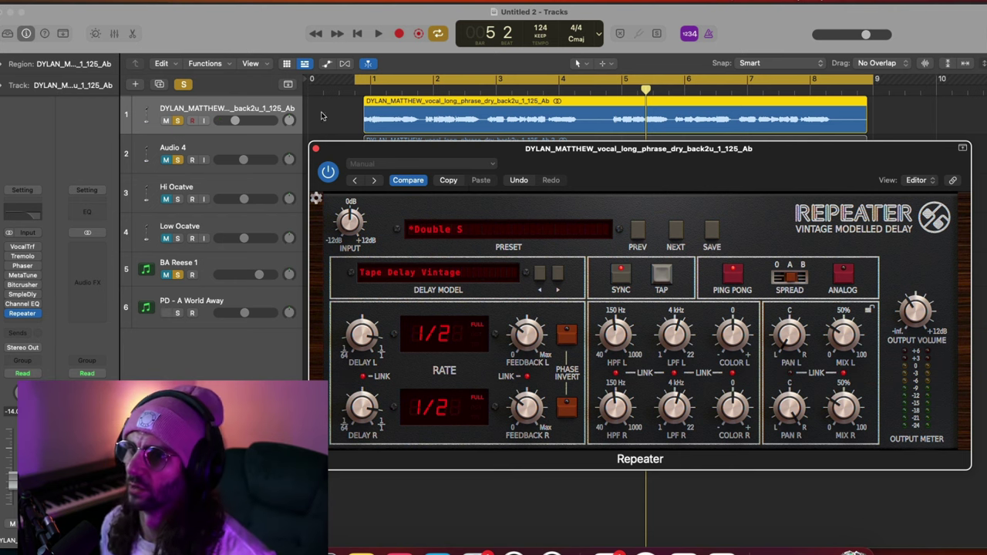
{"action": "left_click", "coordinate": [314, 146]}
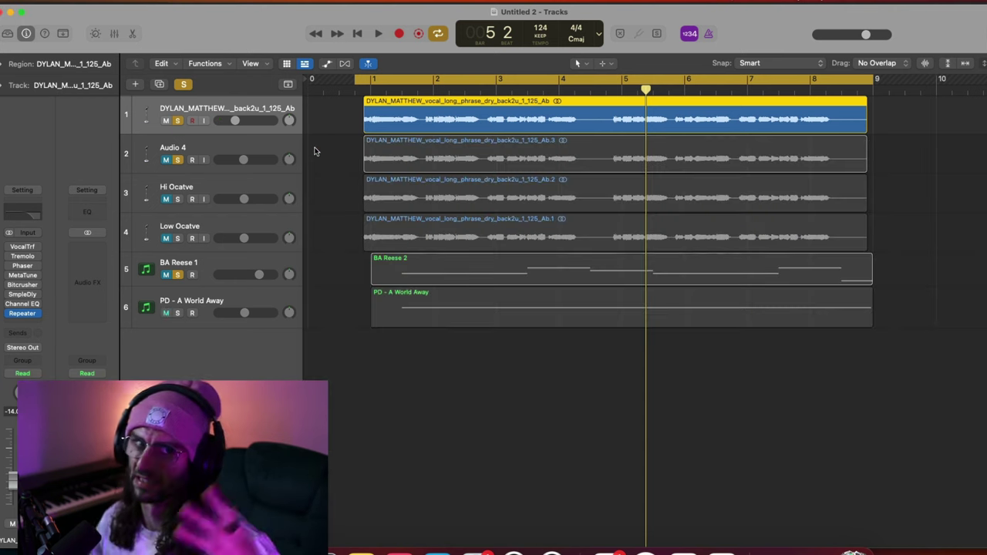
- Add ValhallaVintageVerb after Repeater on the original vocal with its mix at 34.2 %
{"action": "left_click", "coordinate": [31, 325]}
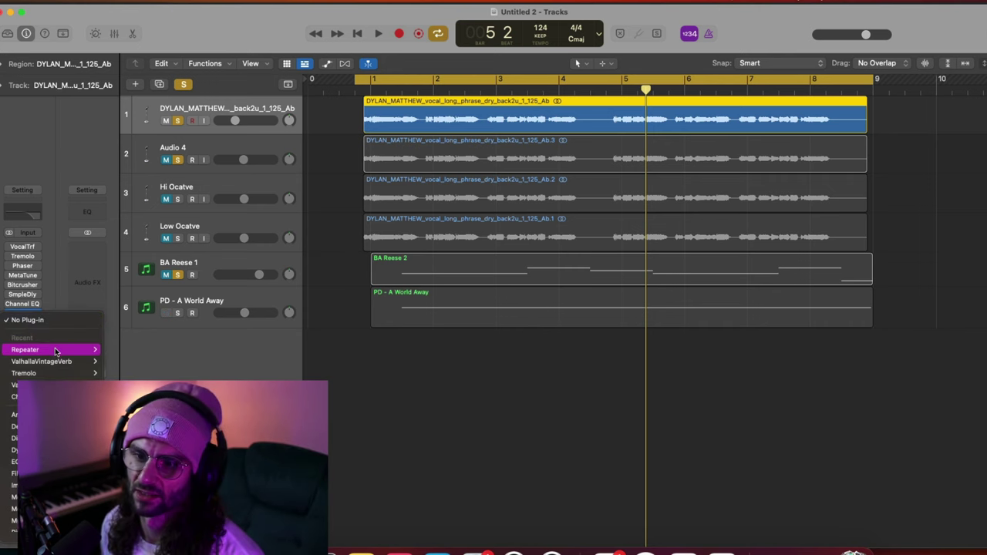
{"action": "mouse_move", "coordinate": [44, 359]}
{"action": "left_click", "coordinate": [112, 360]}
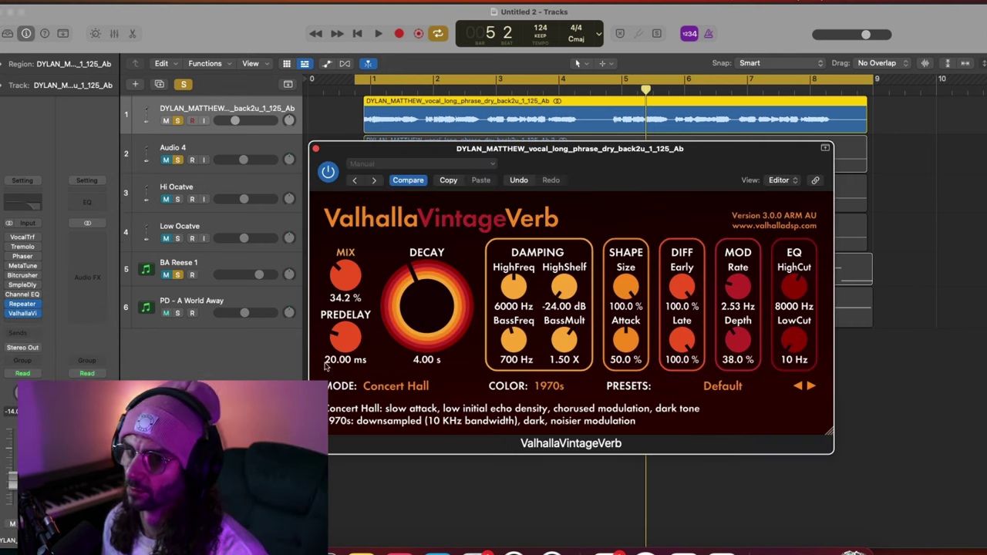
- Enable Vocal Transformer on the original vocal, set its formant to -12 and play from the start before closing it
{"action": "left_click", "coordinate": [23, 238]}
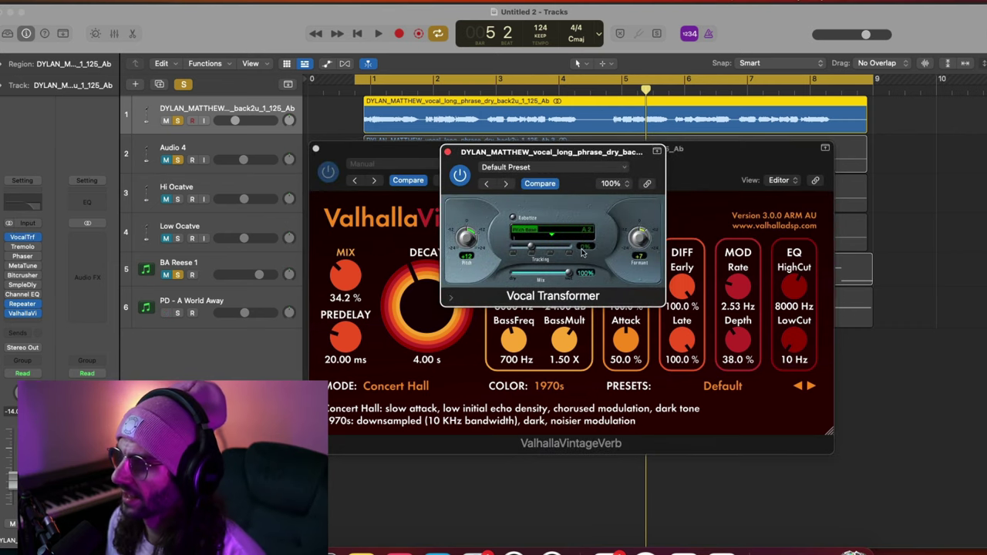
{"action": "key", "text": "Return"}
{"action": "key", "text": "space"}
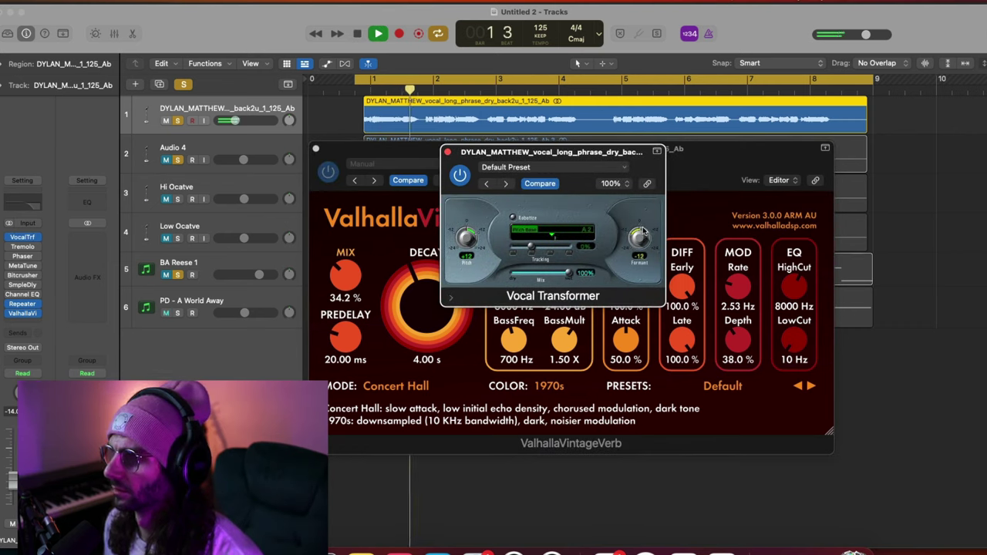
{"action": "left_click", "coordinate": [447, 152]}
- Raise the reverb's mix and lower Repeater's mix on the playing vocal, closing both plug-ins
{"action": "left_click_drag", "start_coordinate": [340, 279], "coordinate": [338, 268]}
{"action": "left_click", "coordinate": [316, 148]}
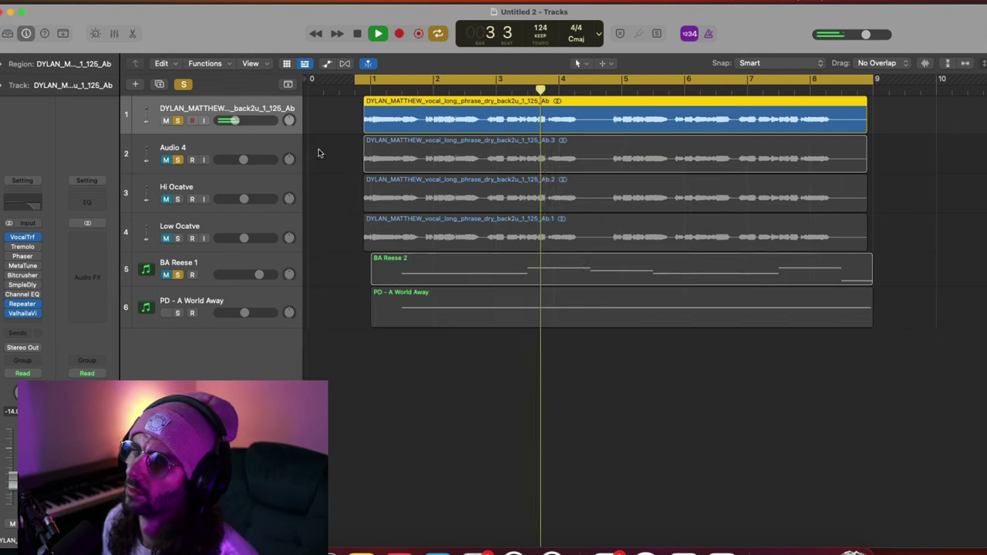
{"action": "left_click", "coordinate": [23, 304]}
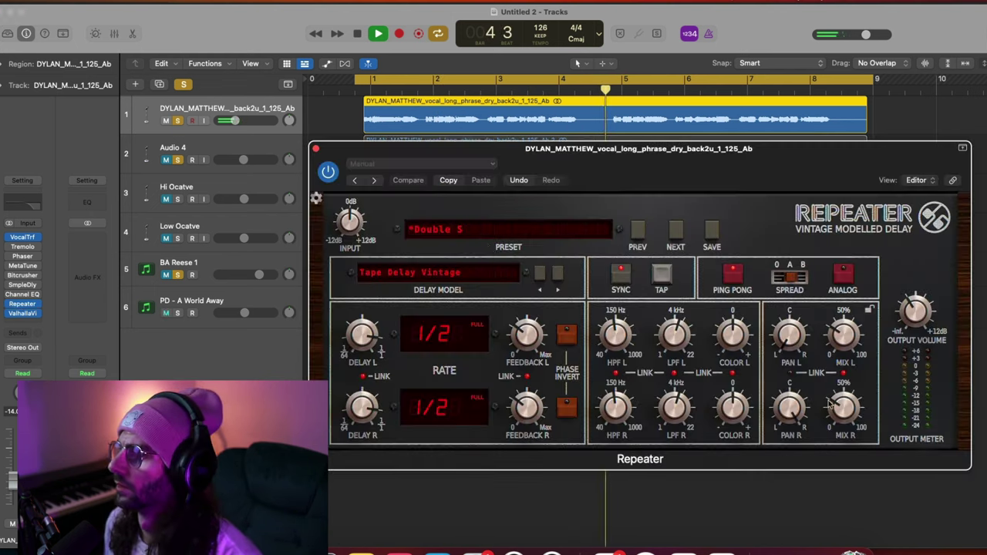
{"action": "left_click_drag", "start_coordinate": [839, 338], "coordinate": [838, 351]}
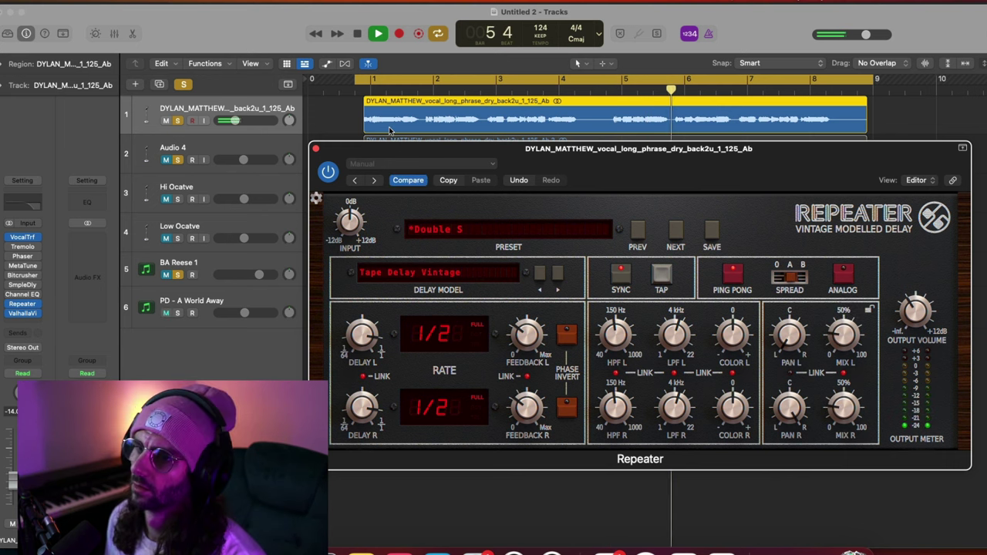
{"action": "left_click", "coordinate": [316, 148]}
- Duplicate the original vocal's track, copy the vocal region onto the duplicate, and bypass all of the duplicate's plug-ins
{"action": "key", "text": "space"}
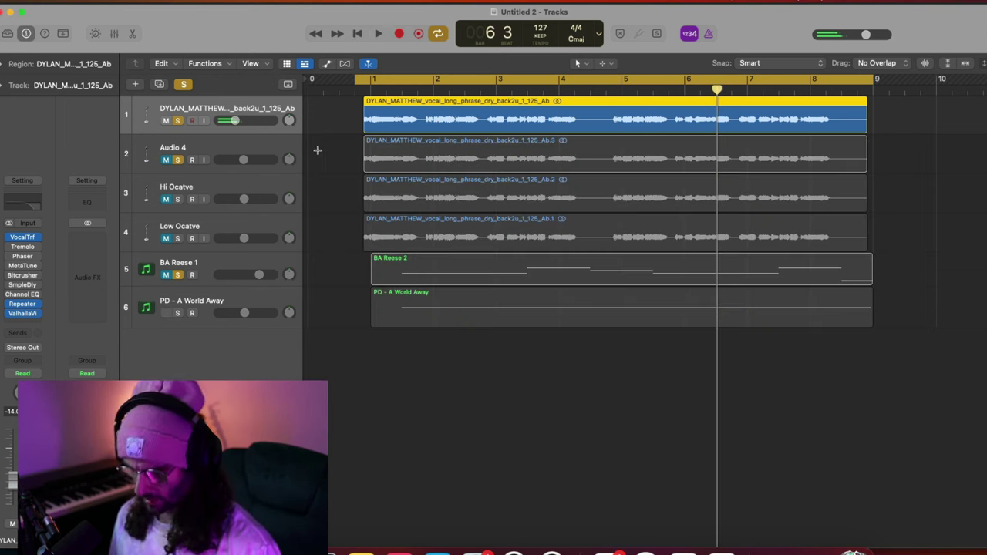
{"action": "key", "text": "super+d"}
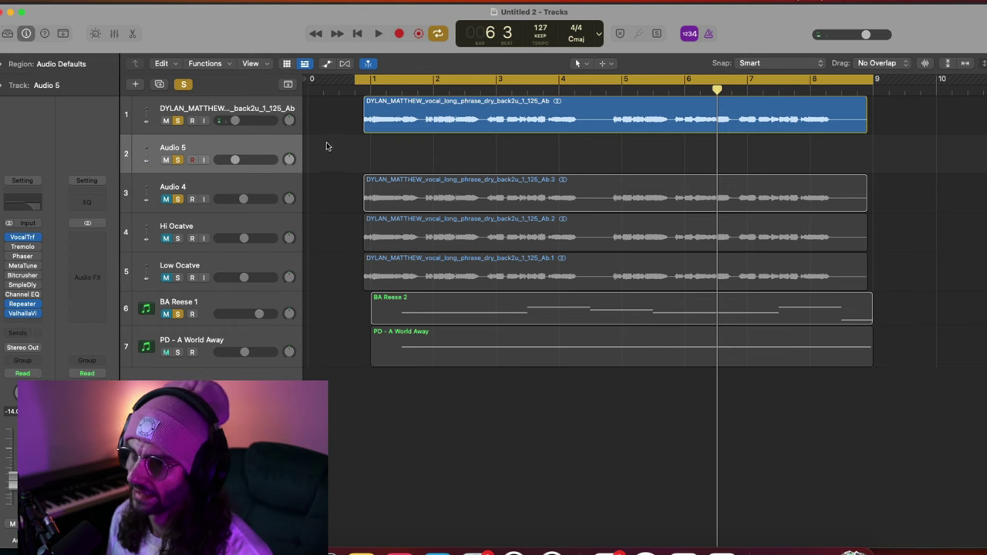
{"action": "left_click", "coordinate": [399, 121]}
{"action": "left_click_drag", "start_coordinate": [399, 127], "coordinate": [398, 160]}
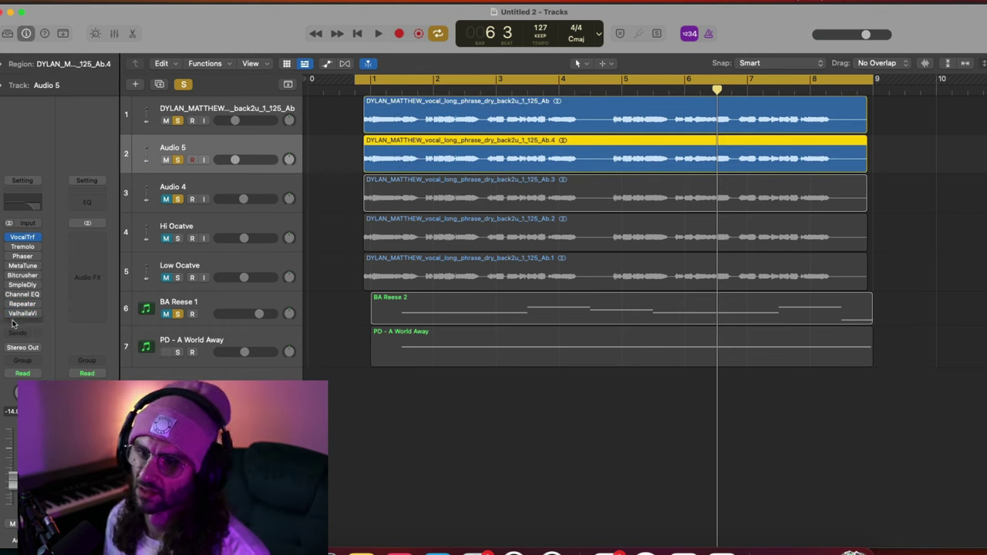
- Play the dry and processed vocals together, slightly adjust Audio 5's volume, and unmute the BA Reese 1 track
{"action": "key", "text": "space"}
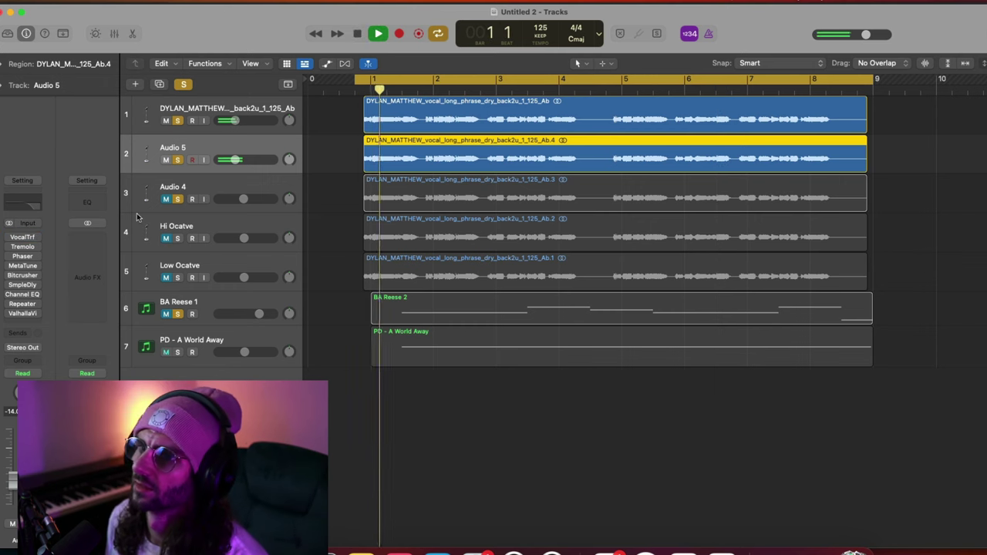
{"action": "left_click_drag", "start_coordinate": [230, 163], "coordinate": [235, 160]}
{"action": "left_click", "coordinate": [165, 314]}
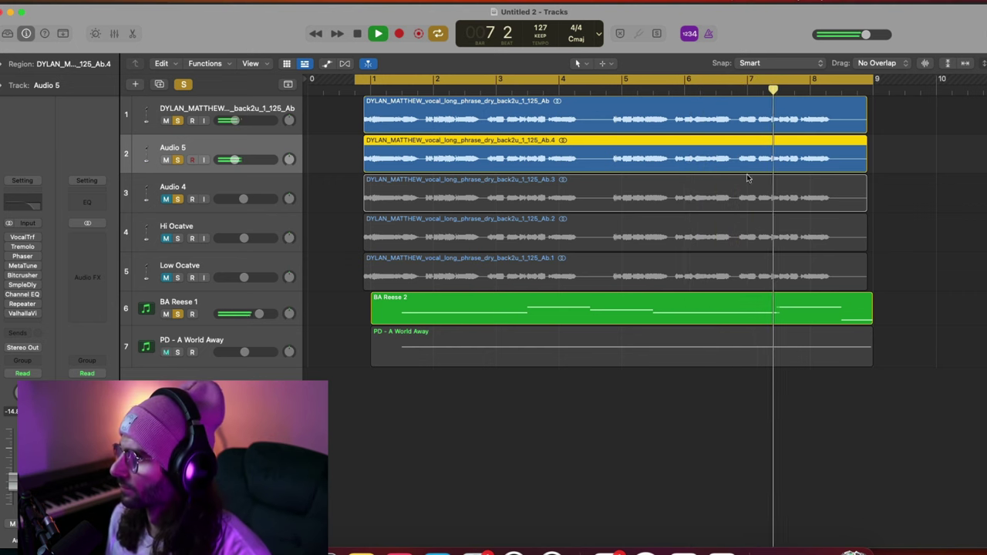
{"action": "key", "text": "space"}
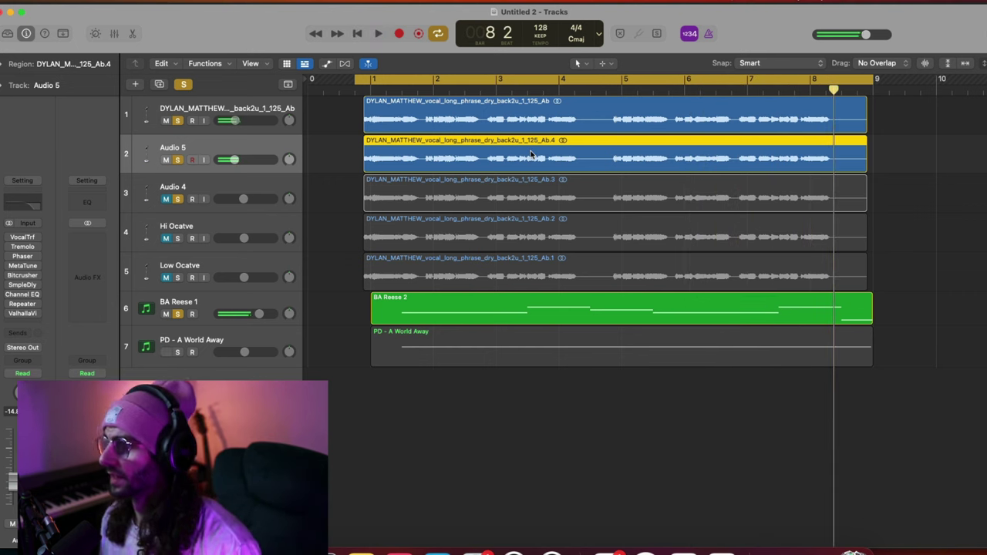
- Enable Bitcrusher on the original vocal and raise its mix to 29.20 % during playback
{"action": "left_click", "coordinate": [248, 112]}
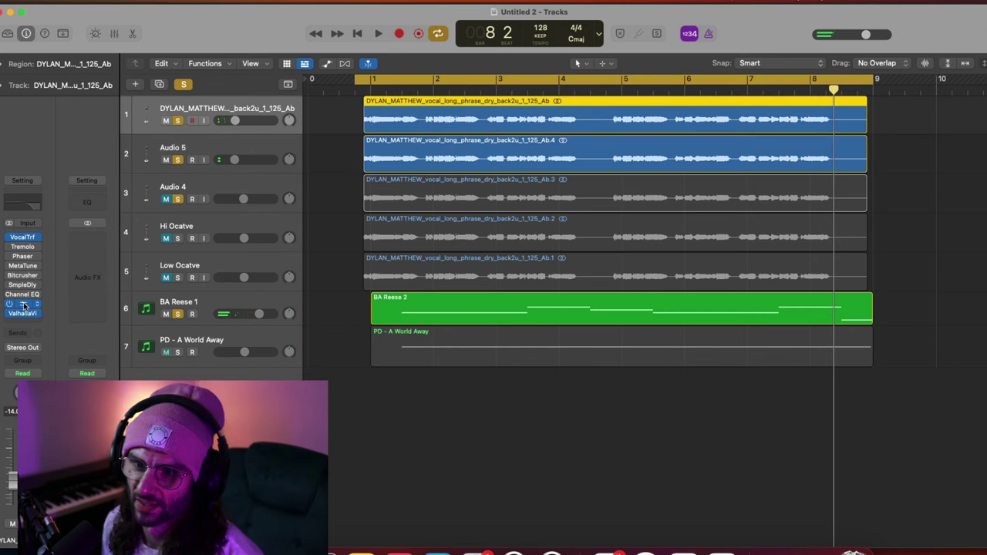
{"action": "left_click", "coordinate": [27, 276]}
{"action": "key", "text": "space"}
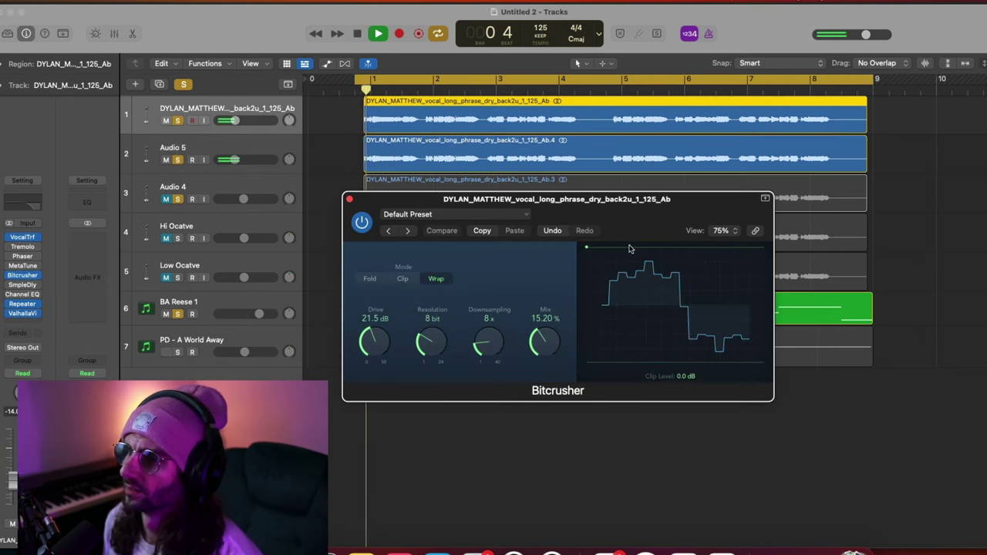
{"action": "left_click_drag", "start_coordinate": [552, 331], "coordinate": [553, 319]}
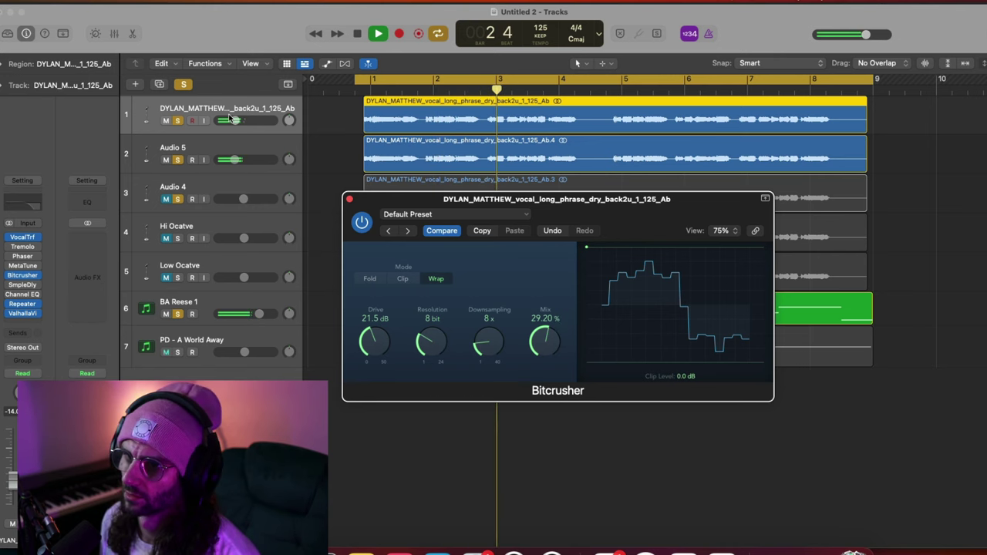
- Lower the original vocal's volume and slightly raise Audio 5's, stopping playback and bypassing Bitcrusher before closing it
{"action": "left_click_drag", "start_coordinate": [235, 121], "coordinate": [231, 120]}
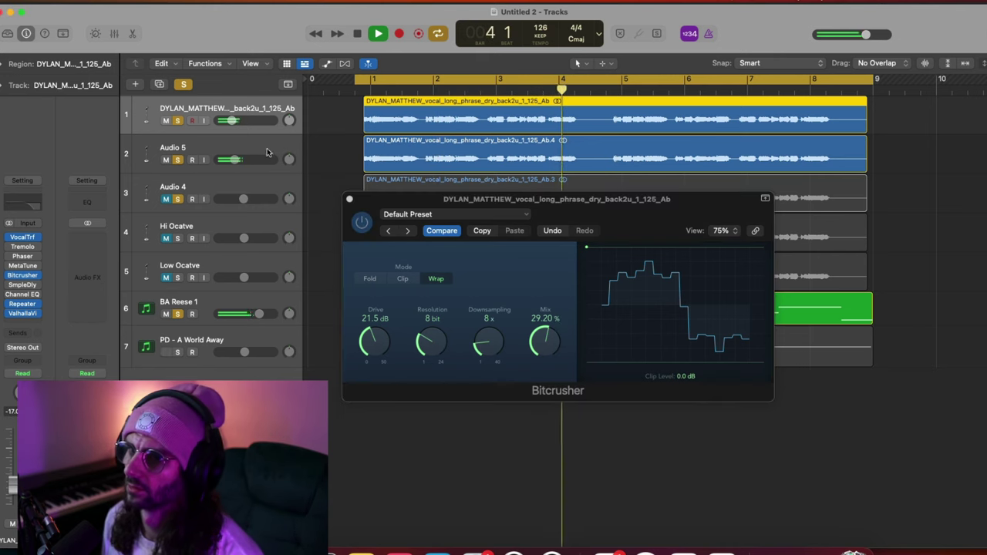
{"action": "left_click_drag", "start_coordinate": [235, 160], "coordinate": [237, 160]}
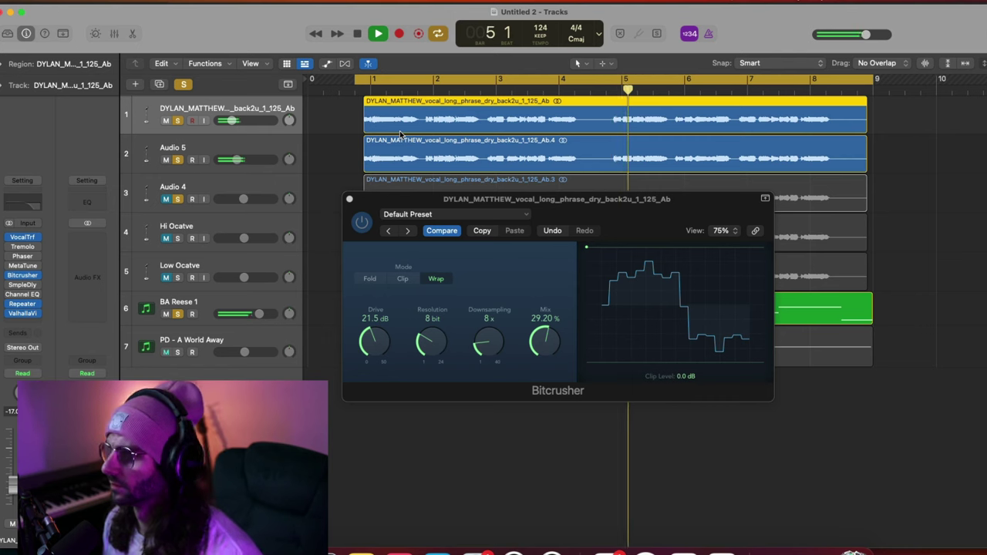
{"action": "key", "text": "space"}
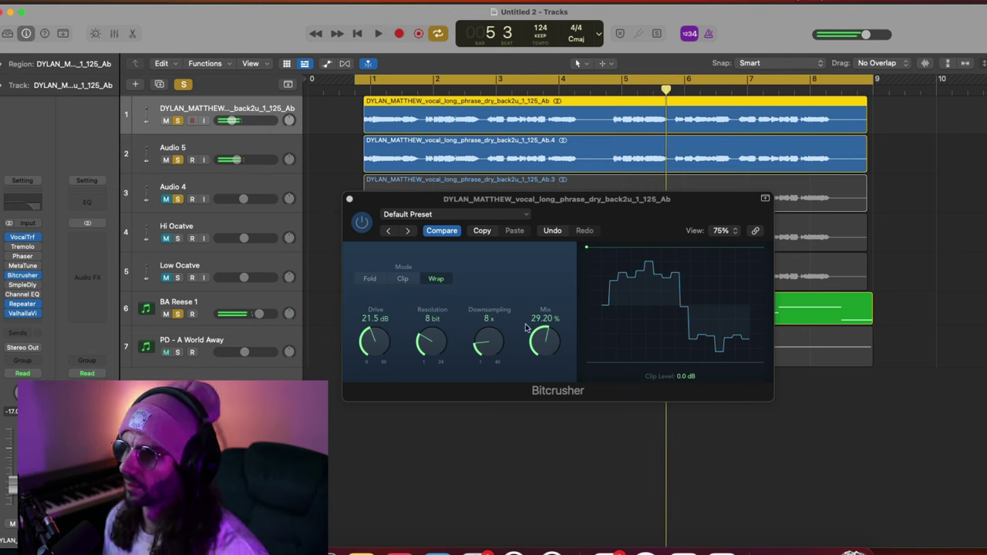
{"action": "left_click", "coordinate": [357, 215]}
{"action": "left_click", "coordinate": [349, 198]}
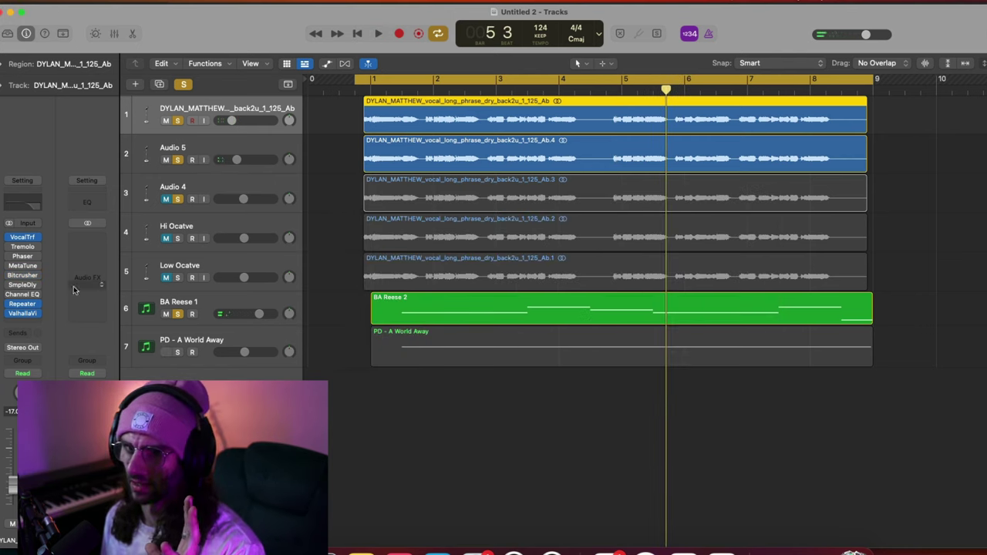
- Add Saturn 2 before Repeater on the original vocal and set its drive to 100 %
{"action": "left_click", "coordinate": [23, 323]}
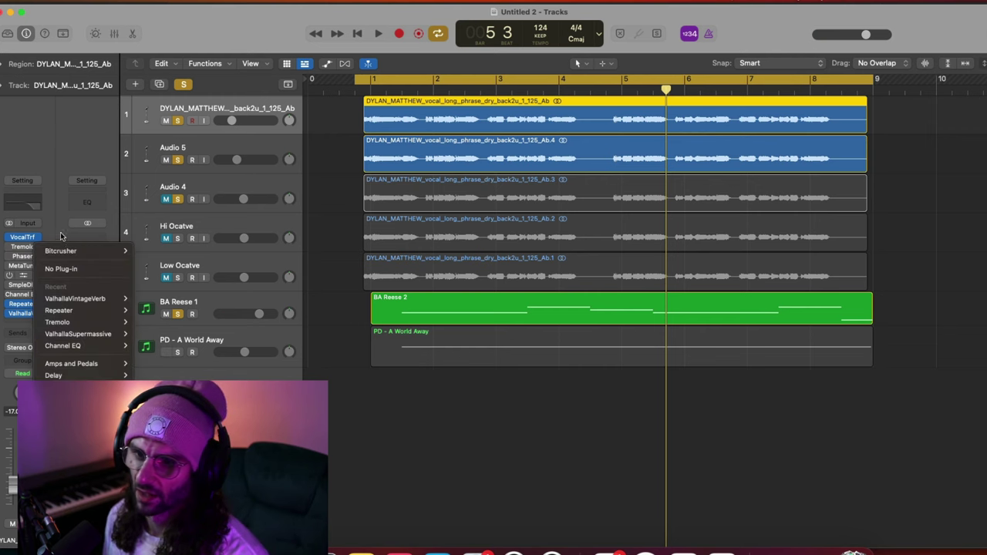
{"action": "type", "text": "saturn"}
{"action": "key", "text": "Return"}
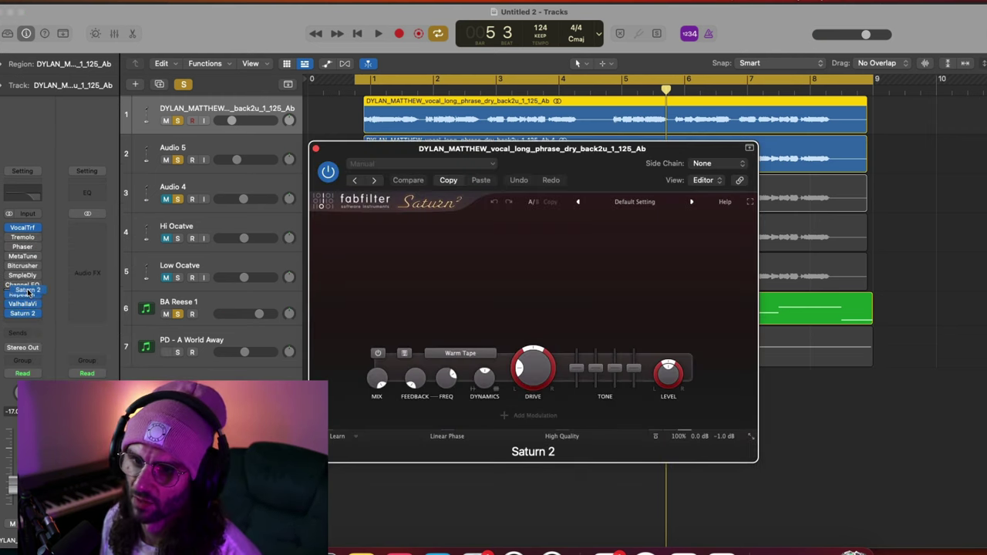
{"action": "left_click_drag", "start_coordinate": [27, 293], "coordinate": [26, 294]}
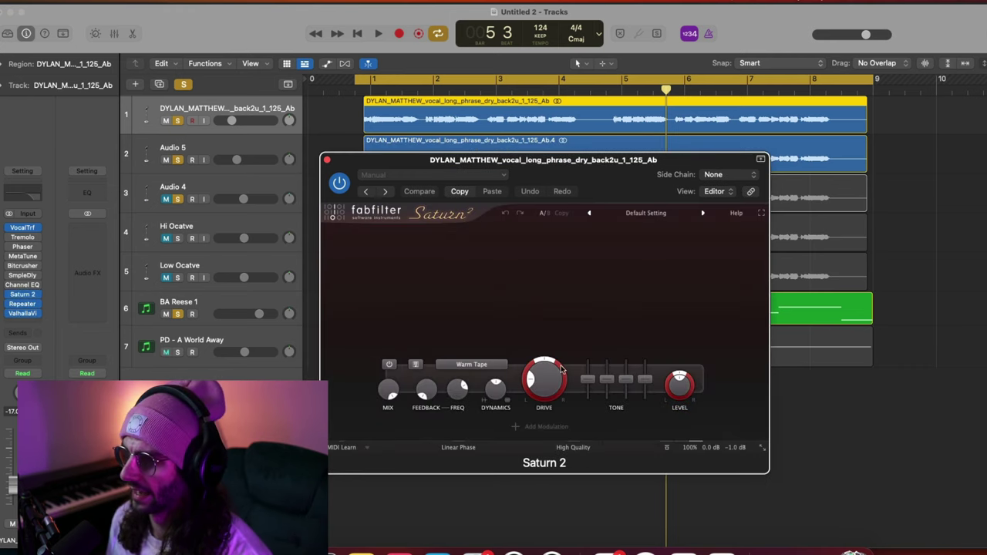
{"action": "mouse_move", "coordinate": [552, 384]}
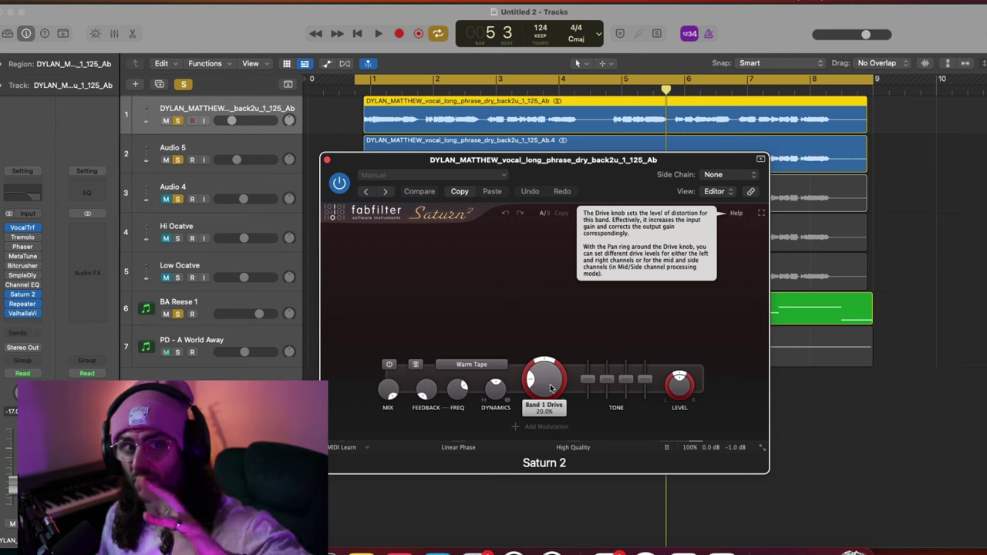
{"action": "left_click_drag", "start_coordinate": [544, 380], "coordinate": [544, 262]}
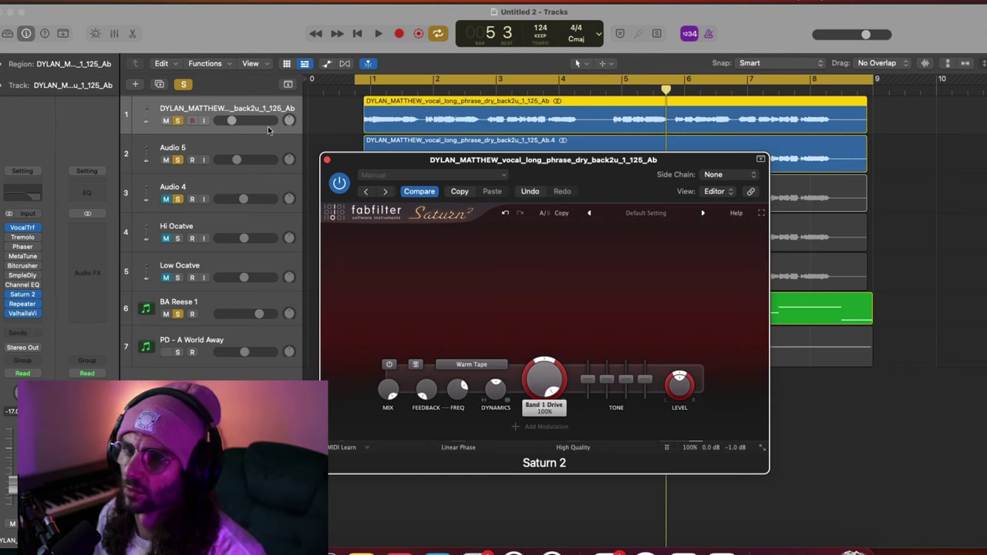
- Play the saturated vocal with Audio 5 muted, close Saturn 2, and unmute Audio 5 with its volume slightly lowered
{"action": "left_click", "coordinate": [163, 160]}
{"action": "key", "text": "space"}
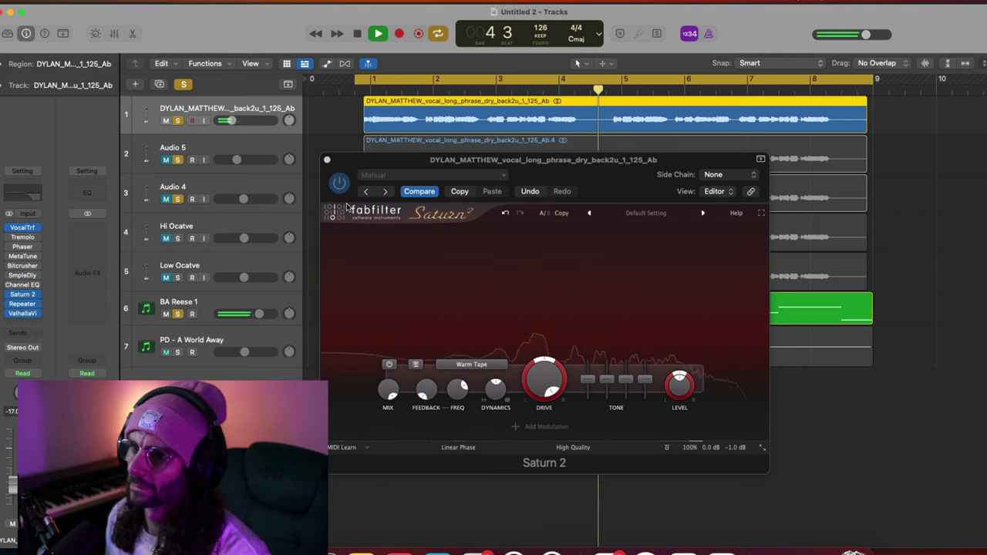
{"action": "left_click", "coordinate": [327, 161]}
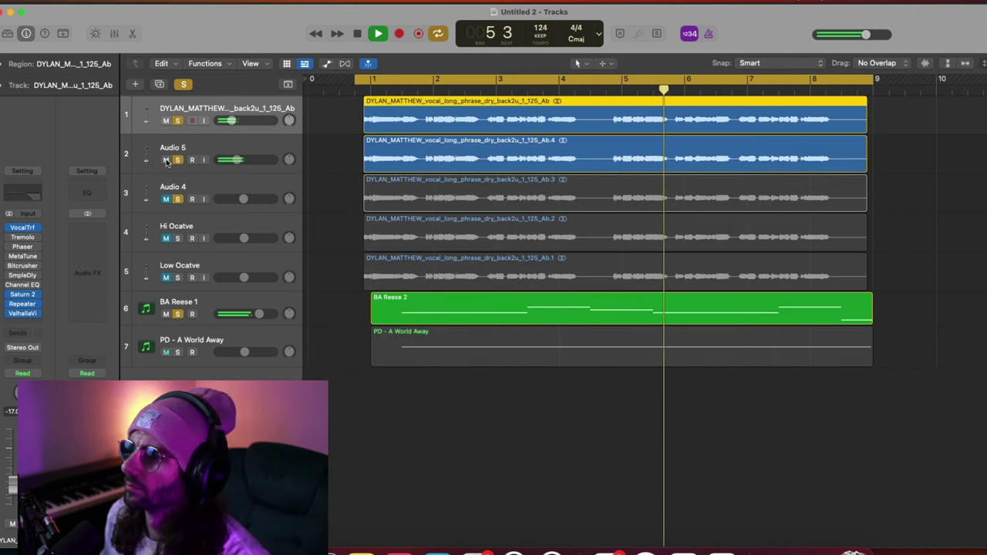
{"action": "left_click_drag", "start_coordinate": [235, 159], "coordinate": [236, 160]}
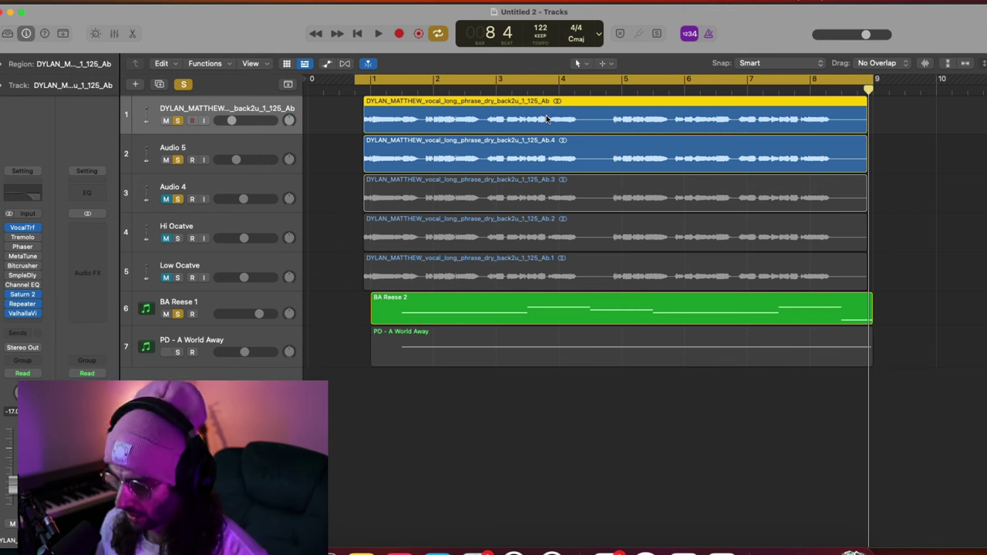
- Split the short phrase around bar 4 of the original vocal into its own region
{"action": "left_click_drag", "start_coordinate": [547, 117], "coordinate": [579, 118]}
{"action": "left_click", "coordinate": [573, 114]}
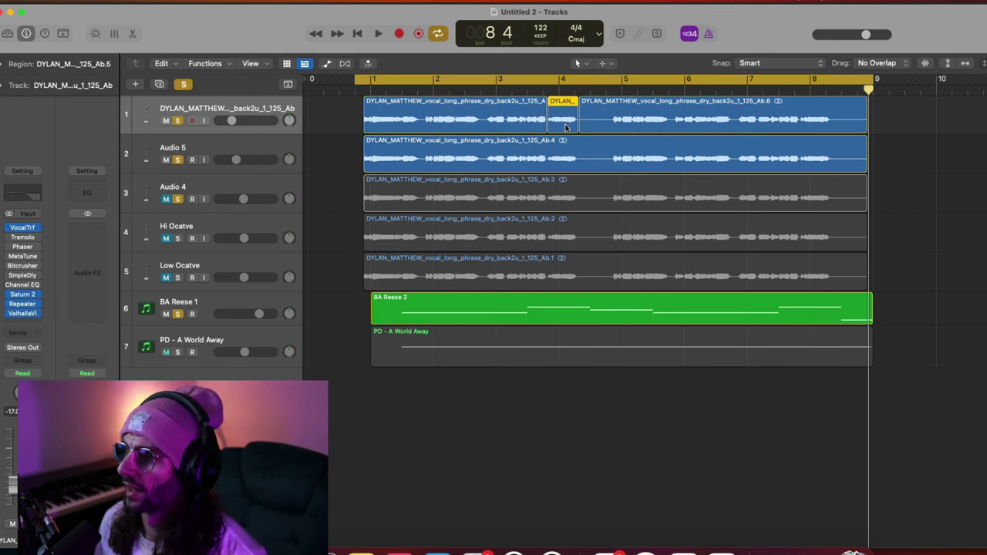